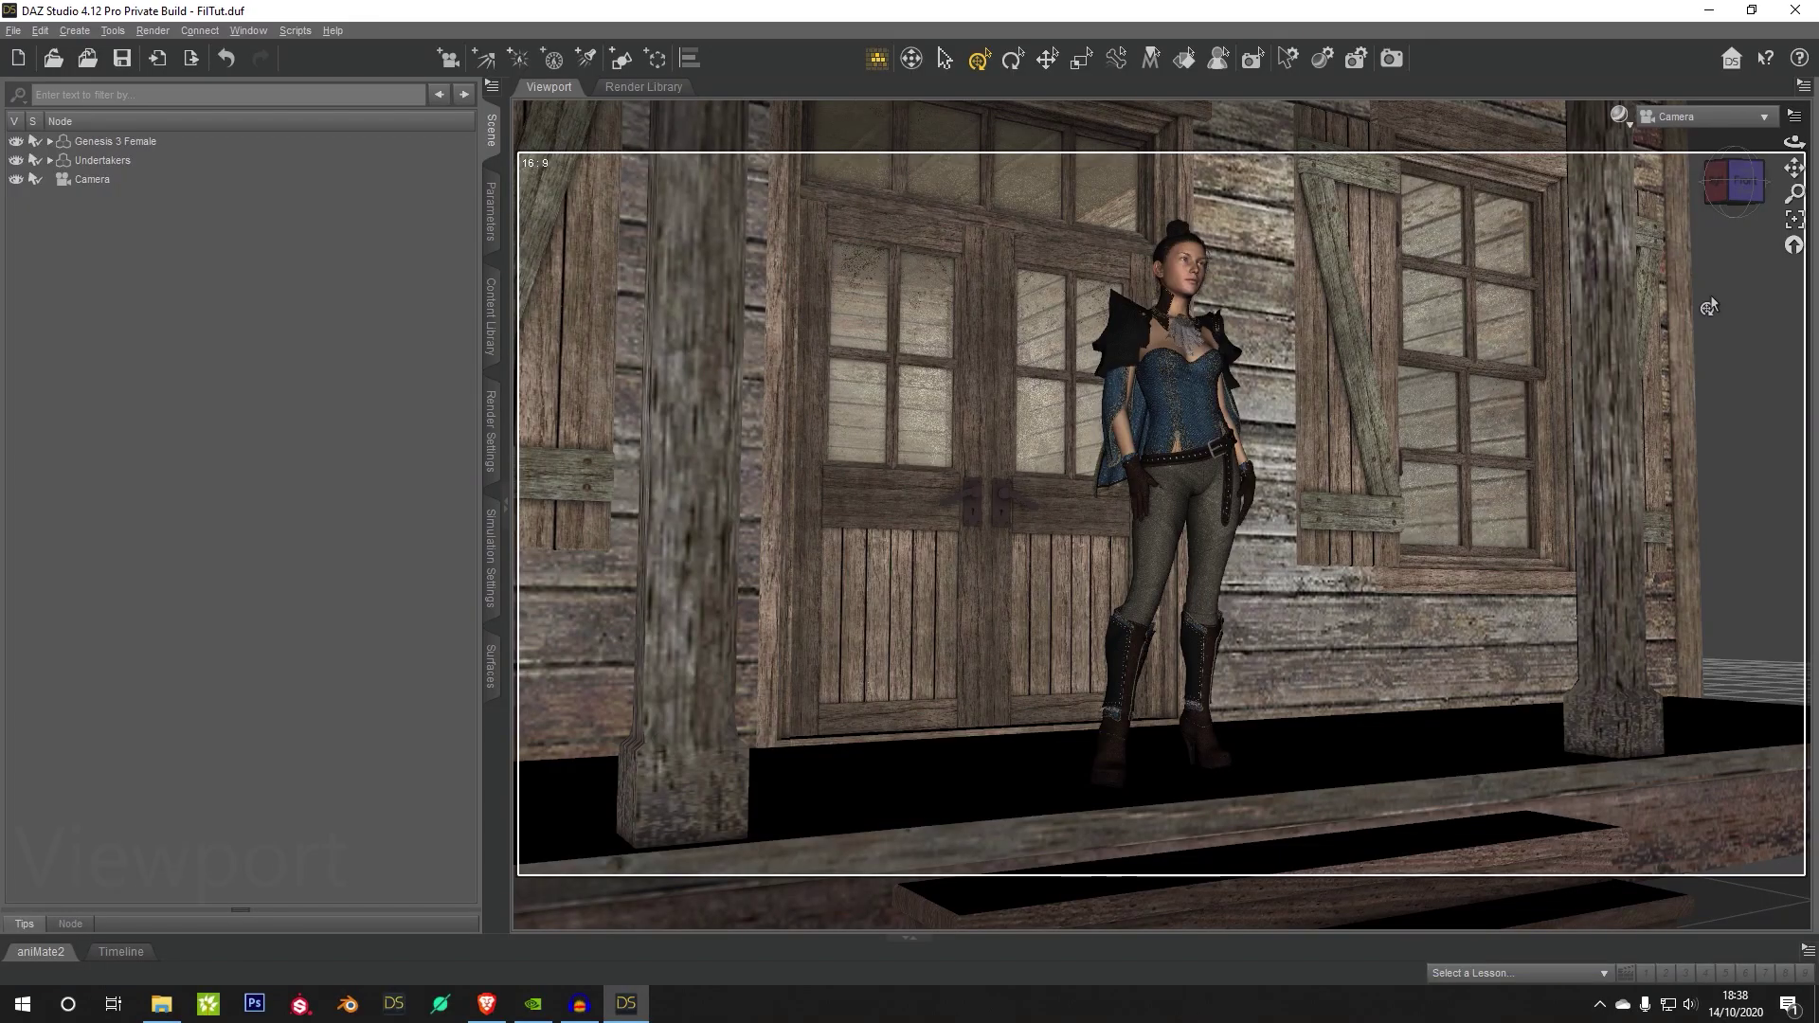
# Step: Set the viewport draw style to Physically-Based Rendering (PBR)
pyautogui.click(1620, 116)
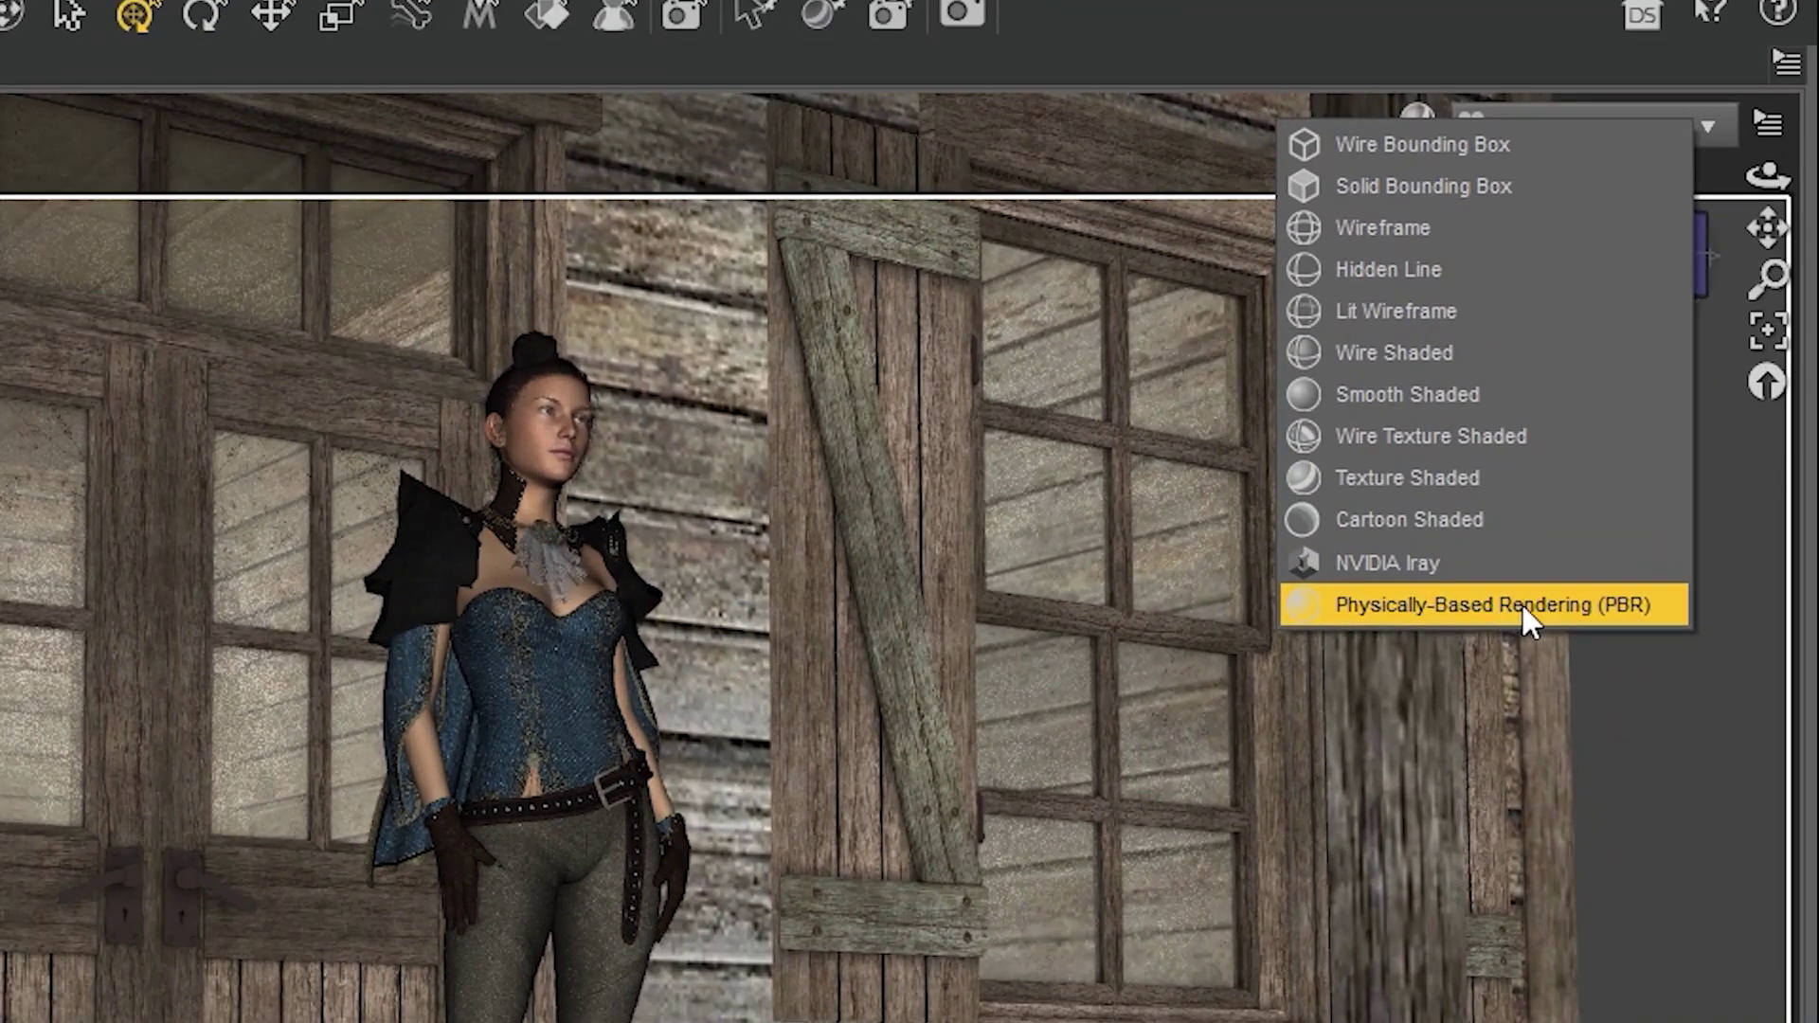
pyautogui.click(1516, 578)
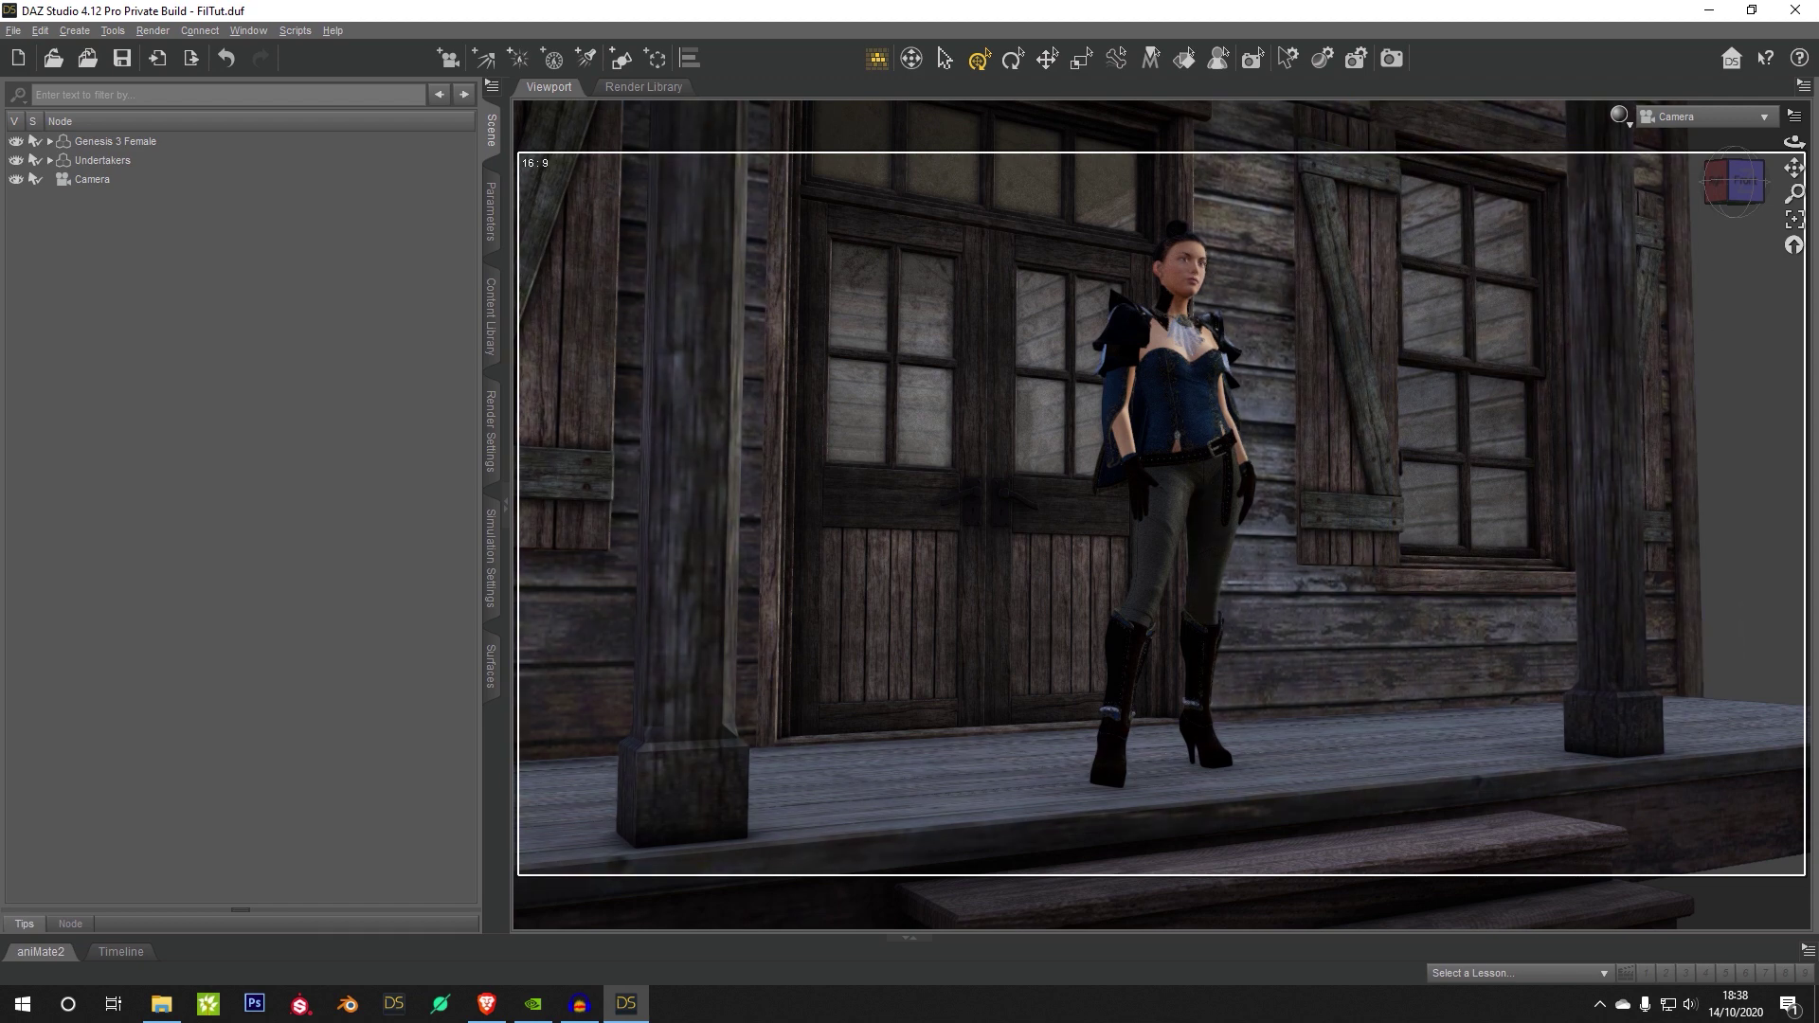
# Step: Create and accept Environment Options, Tonemapper Options and Physically-Based Draw Options nodes
pyautogui.click(74, 30)
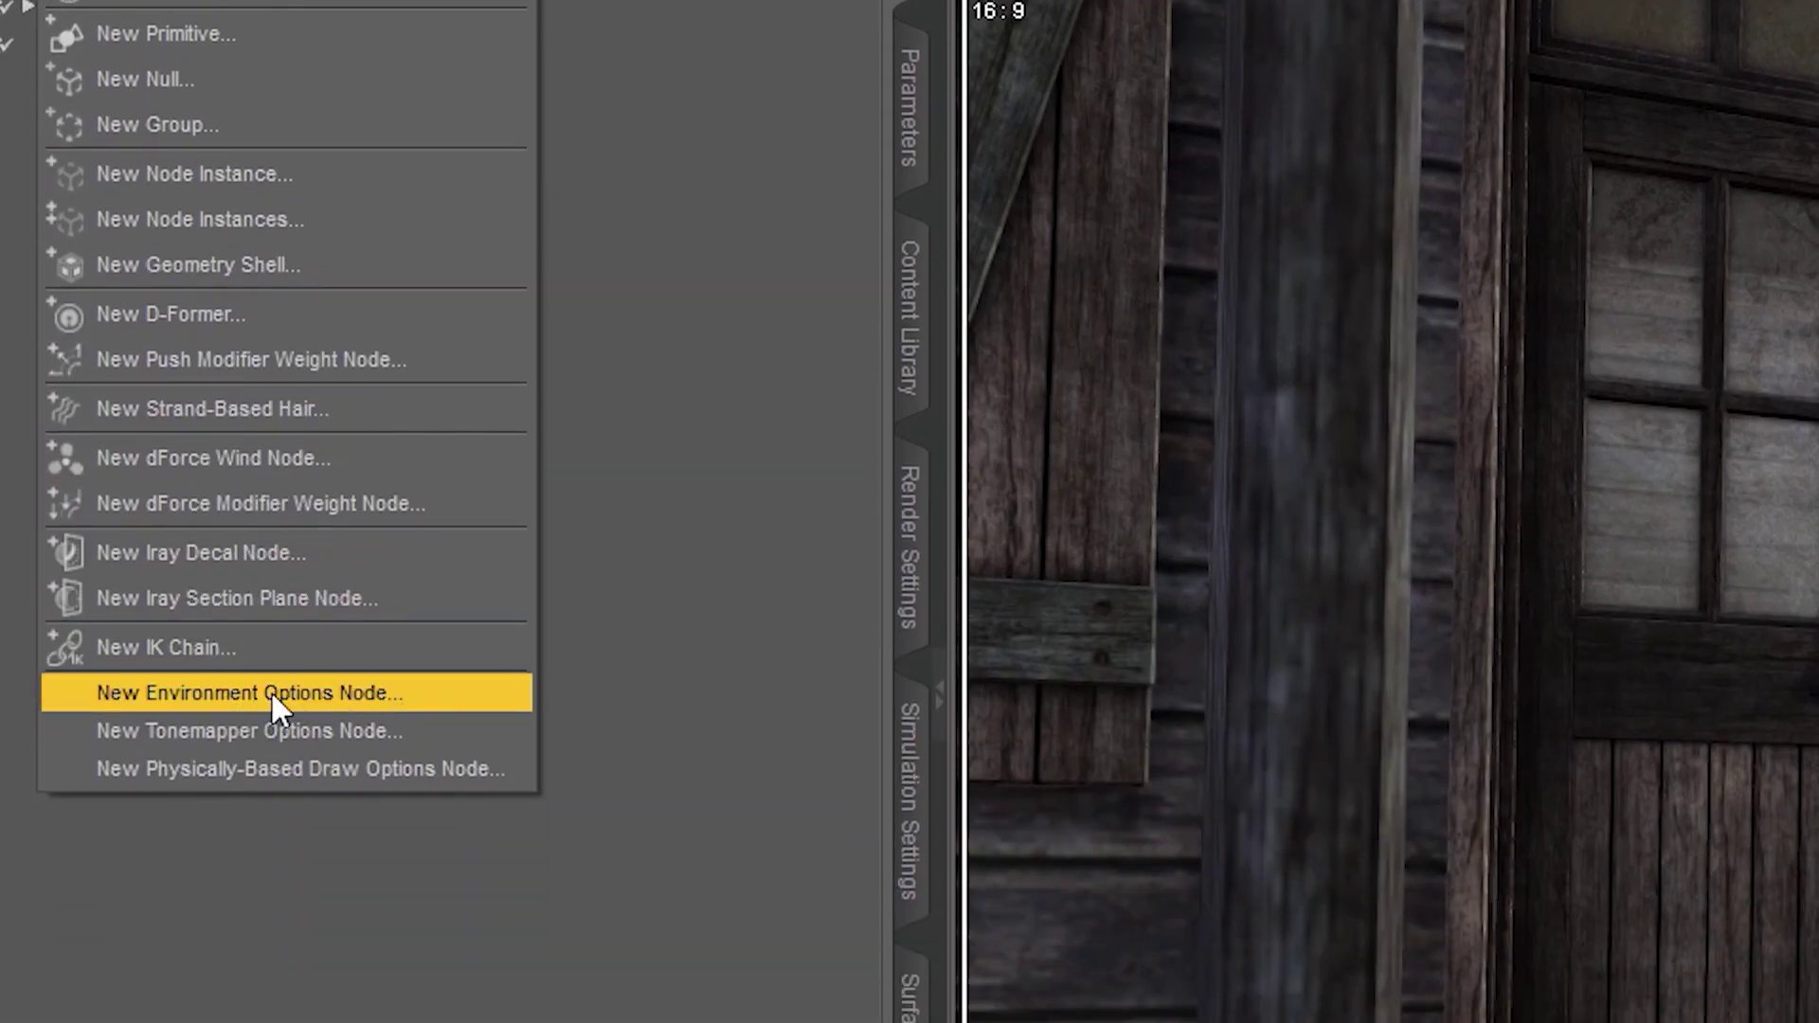
pyautogui.click(271, 690)
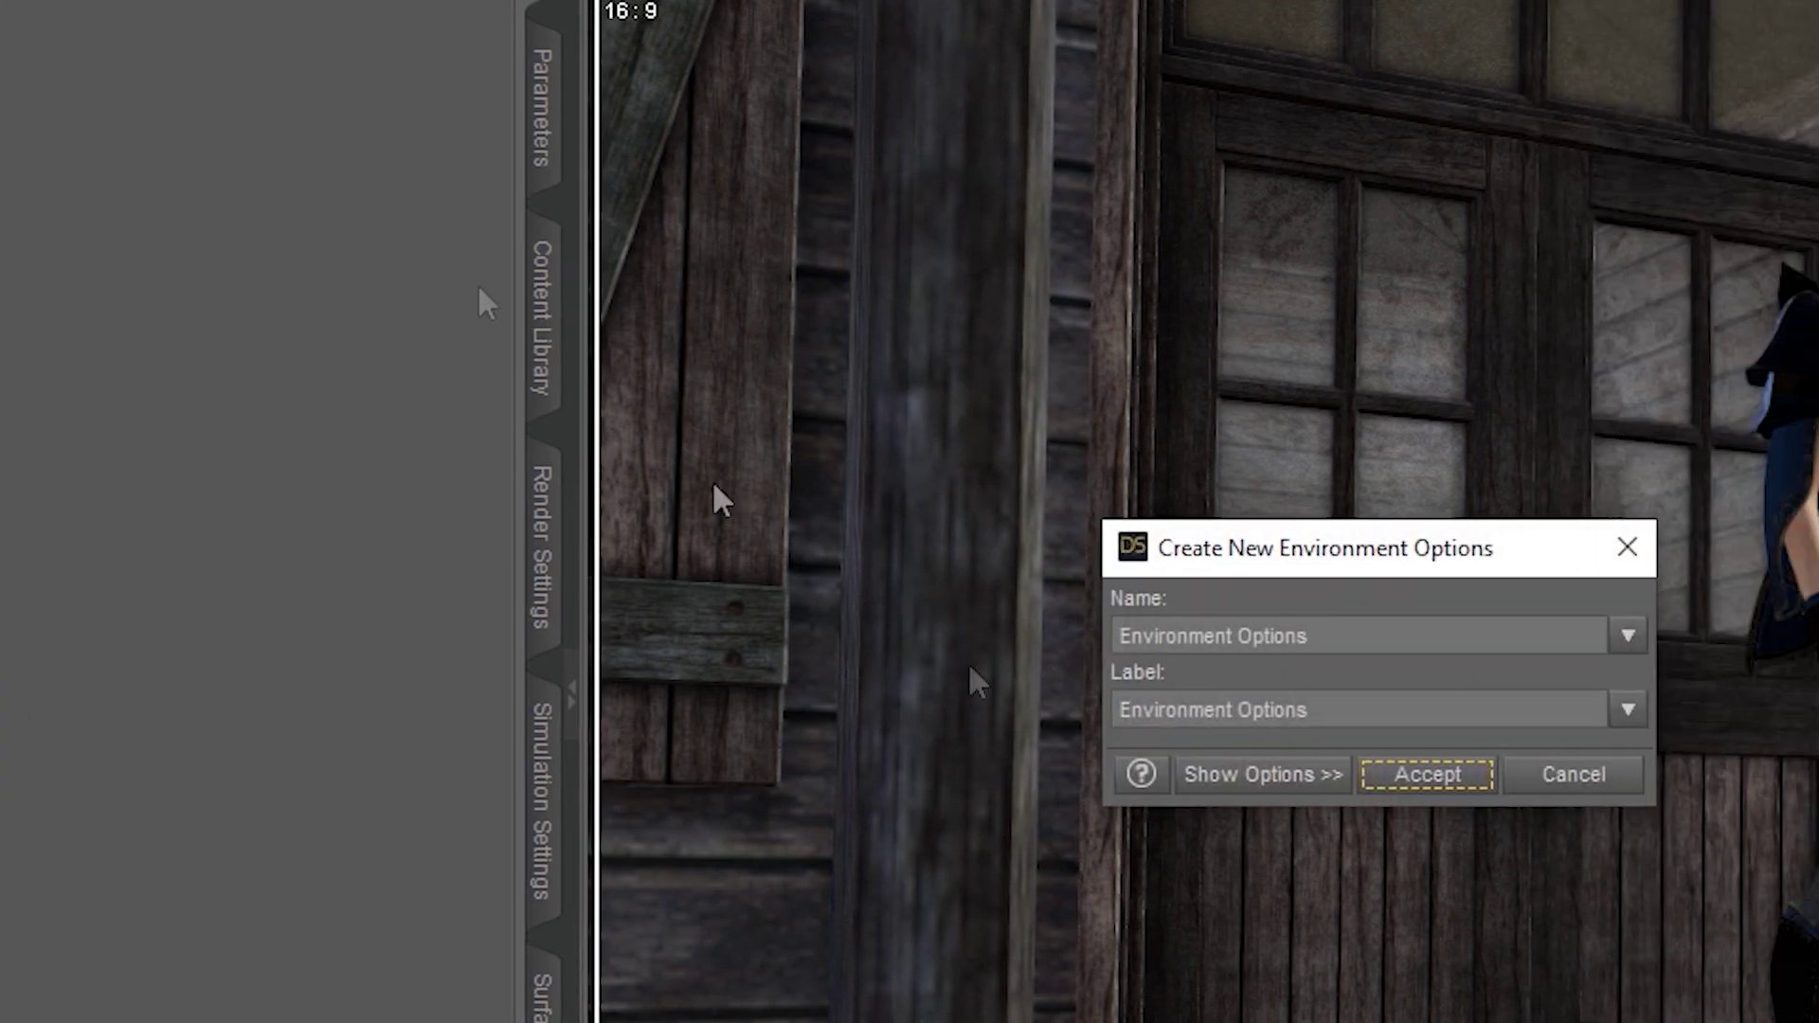
pyautogui.click(1416, 773)
pyautogui.click(73, 30)
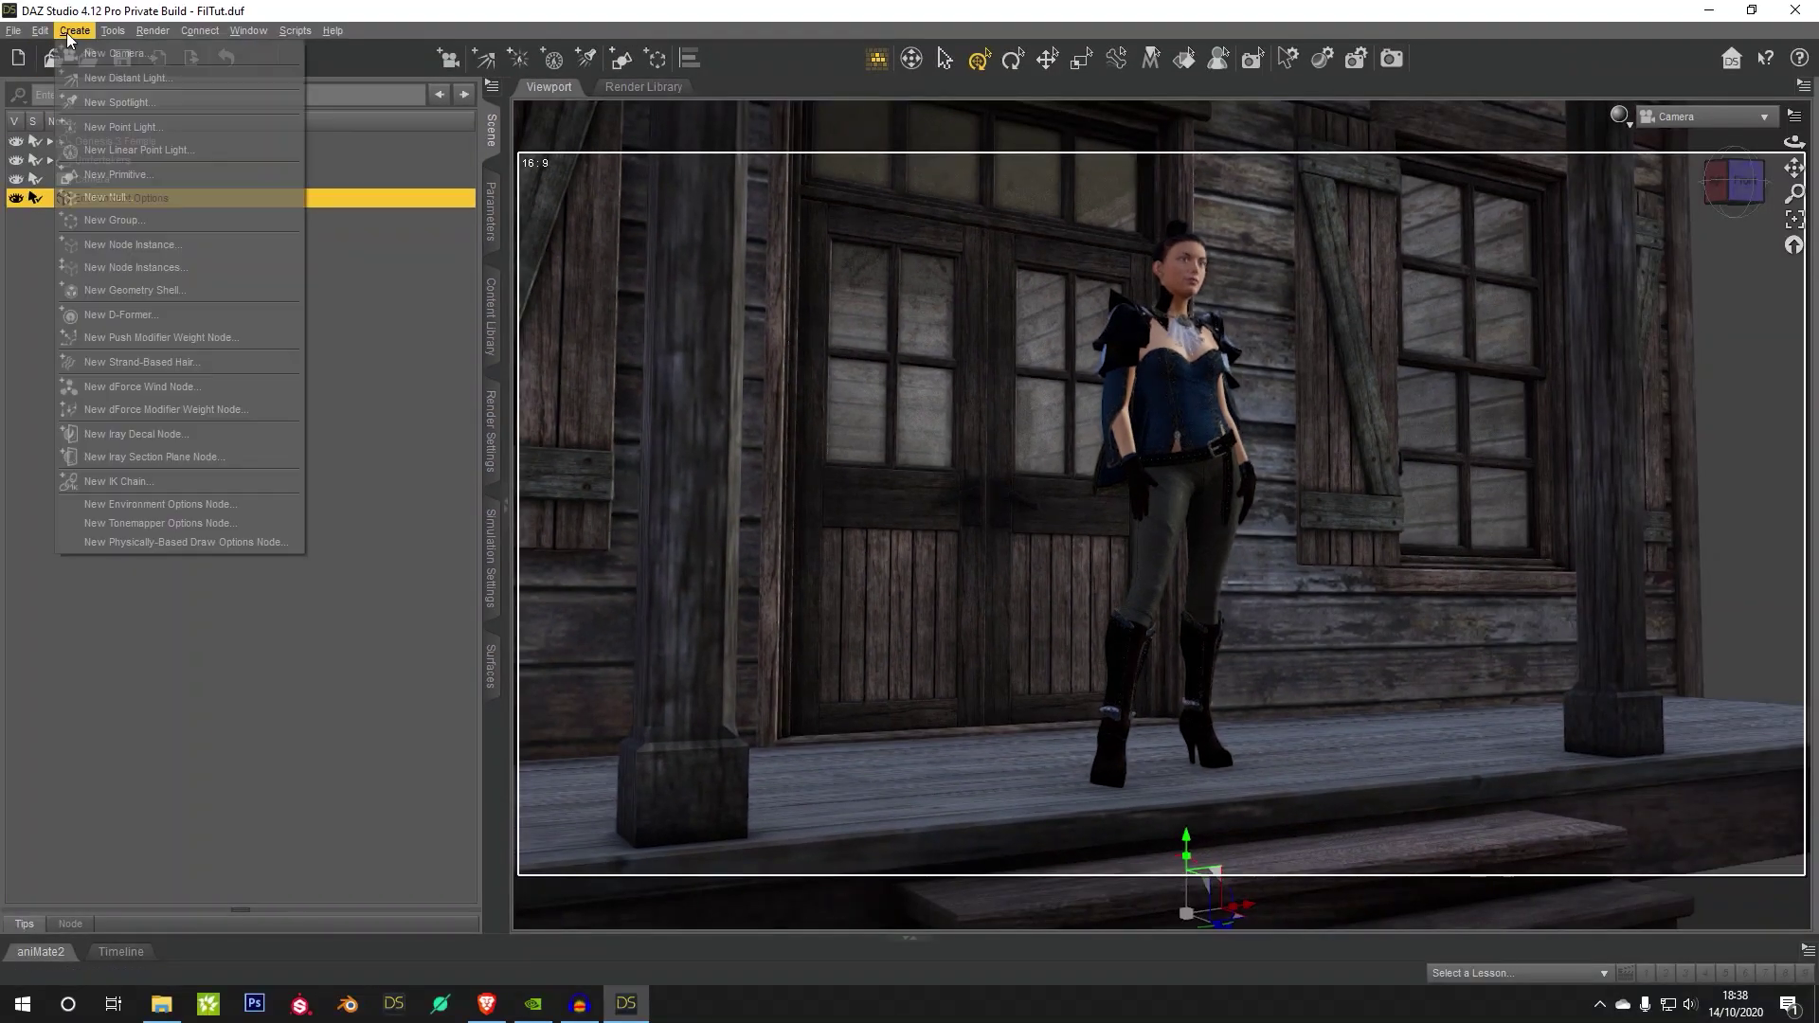
pyautogui.click(194, 535)
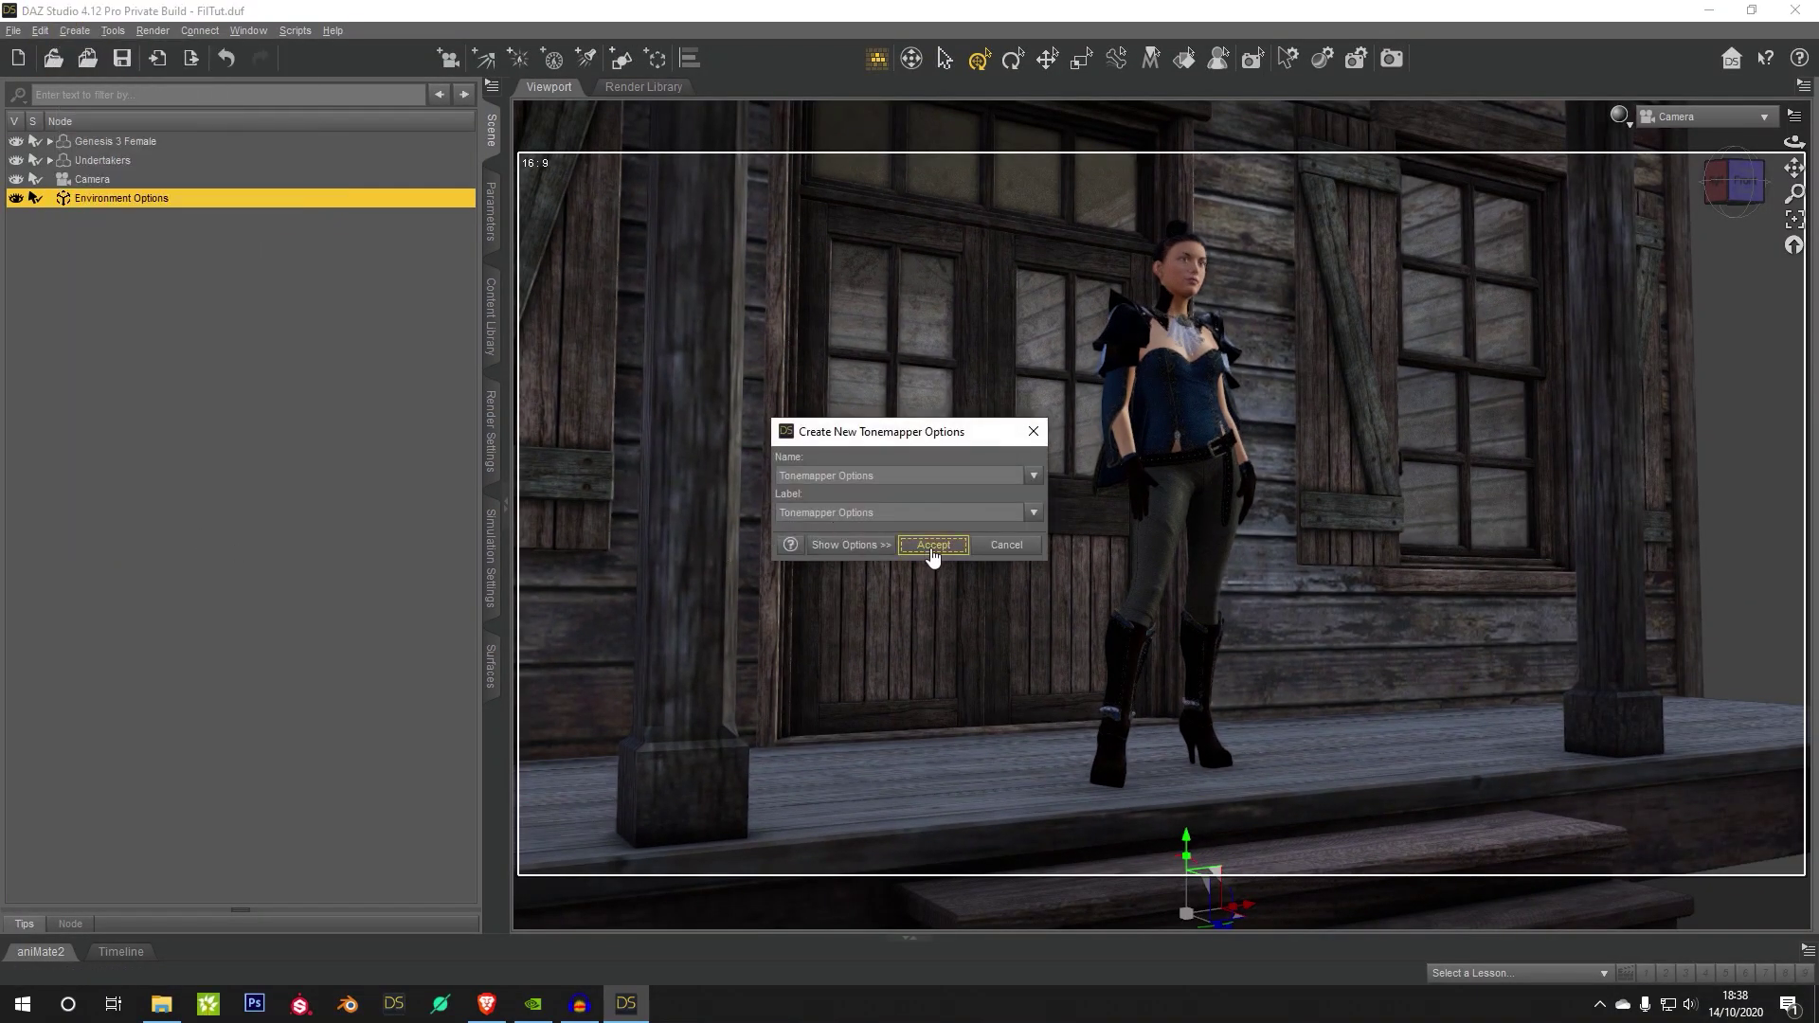
pyautogui.click(931, 550)
pyautogui.click(75, 30)
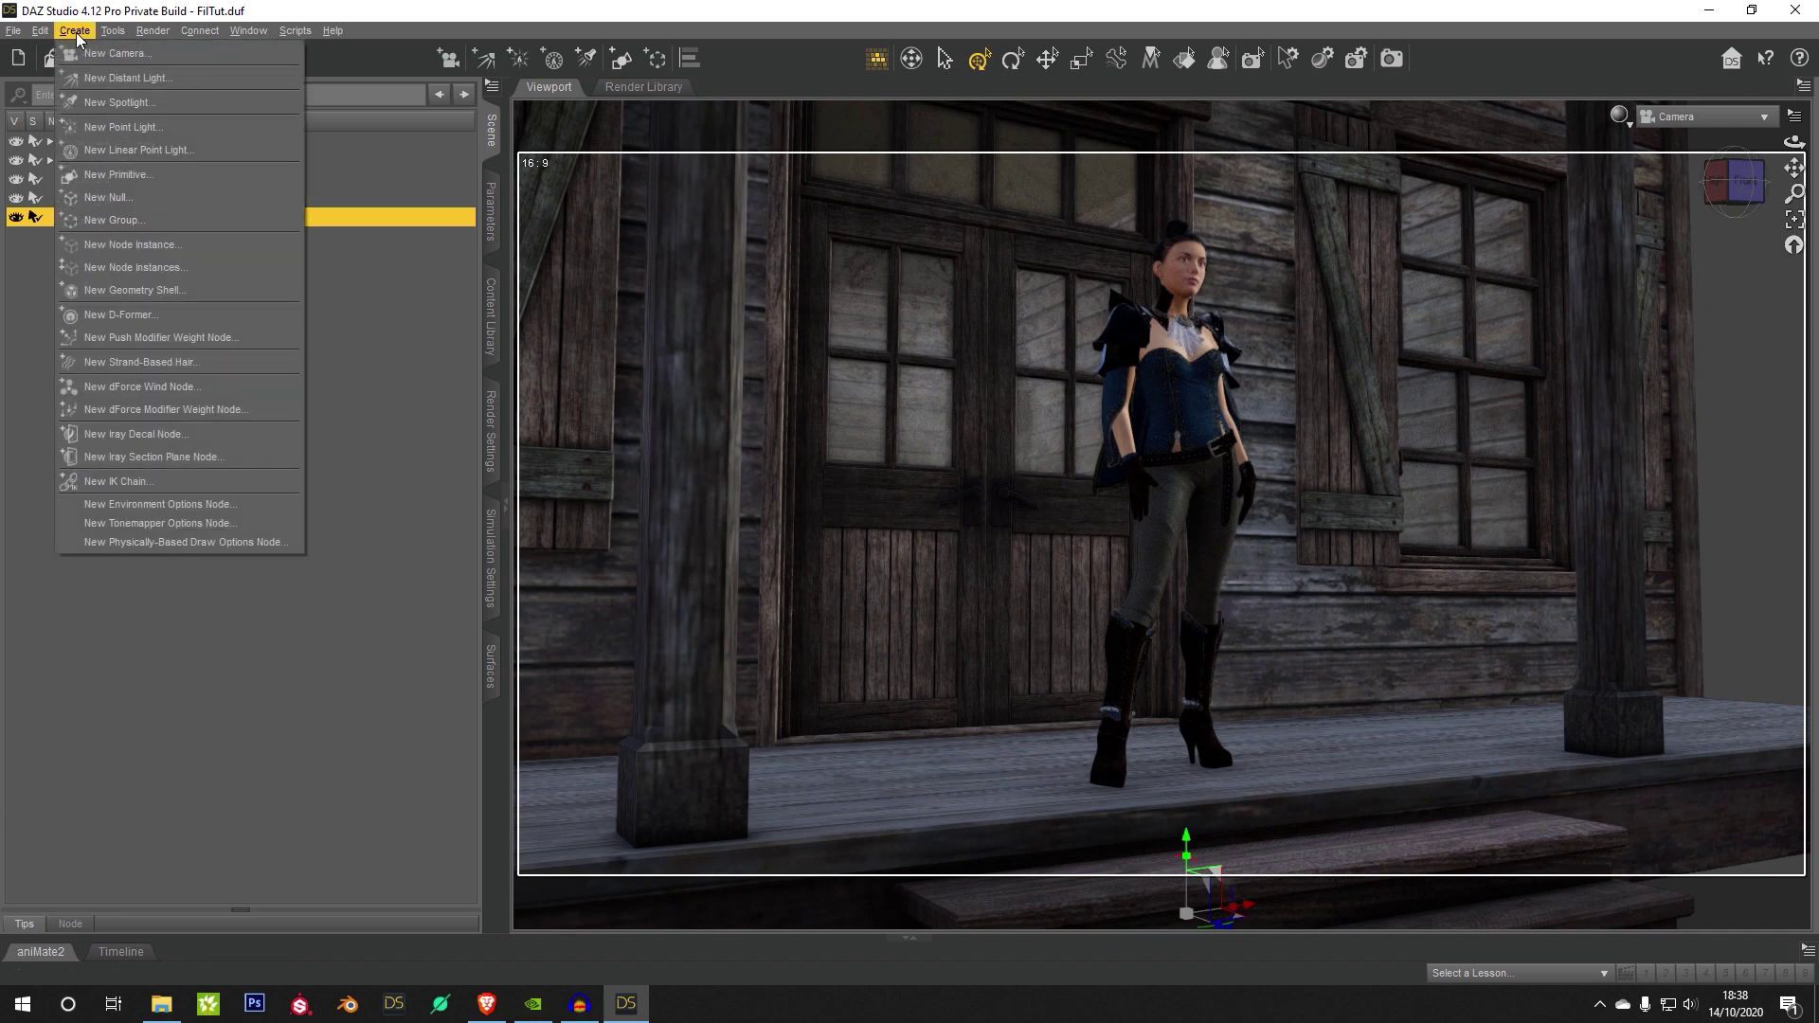
pyautogui.click(205, 546)
pyautogui.click(915, 547)
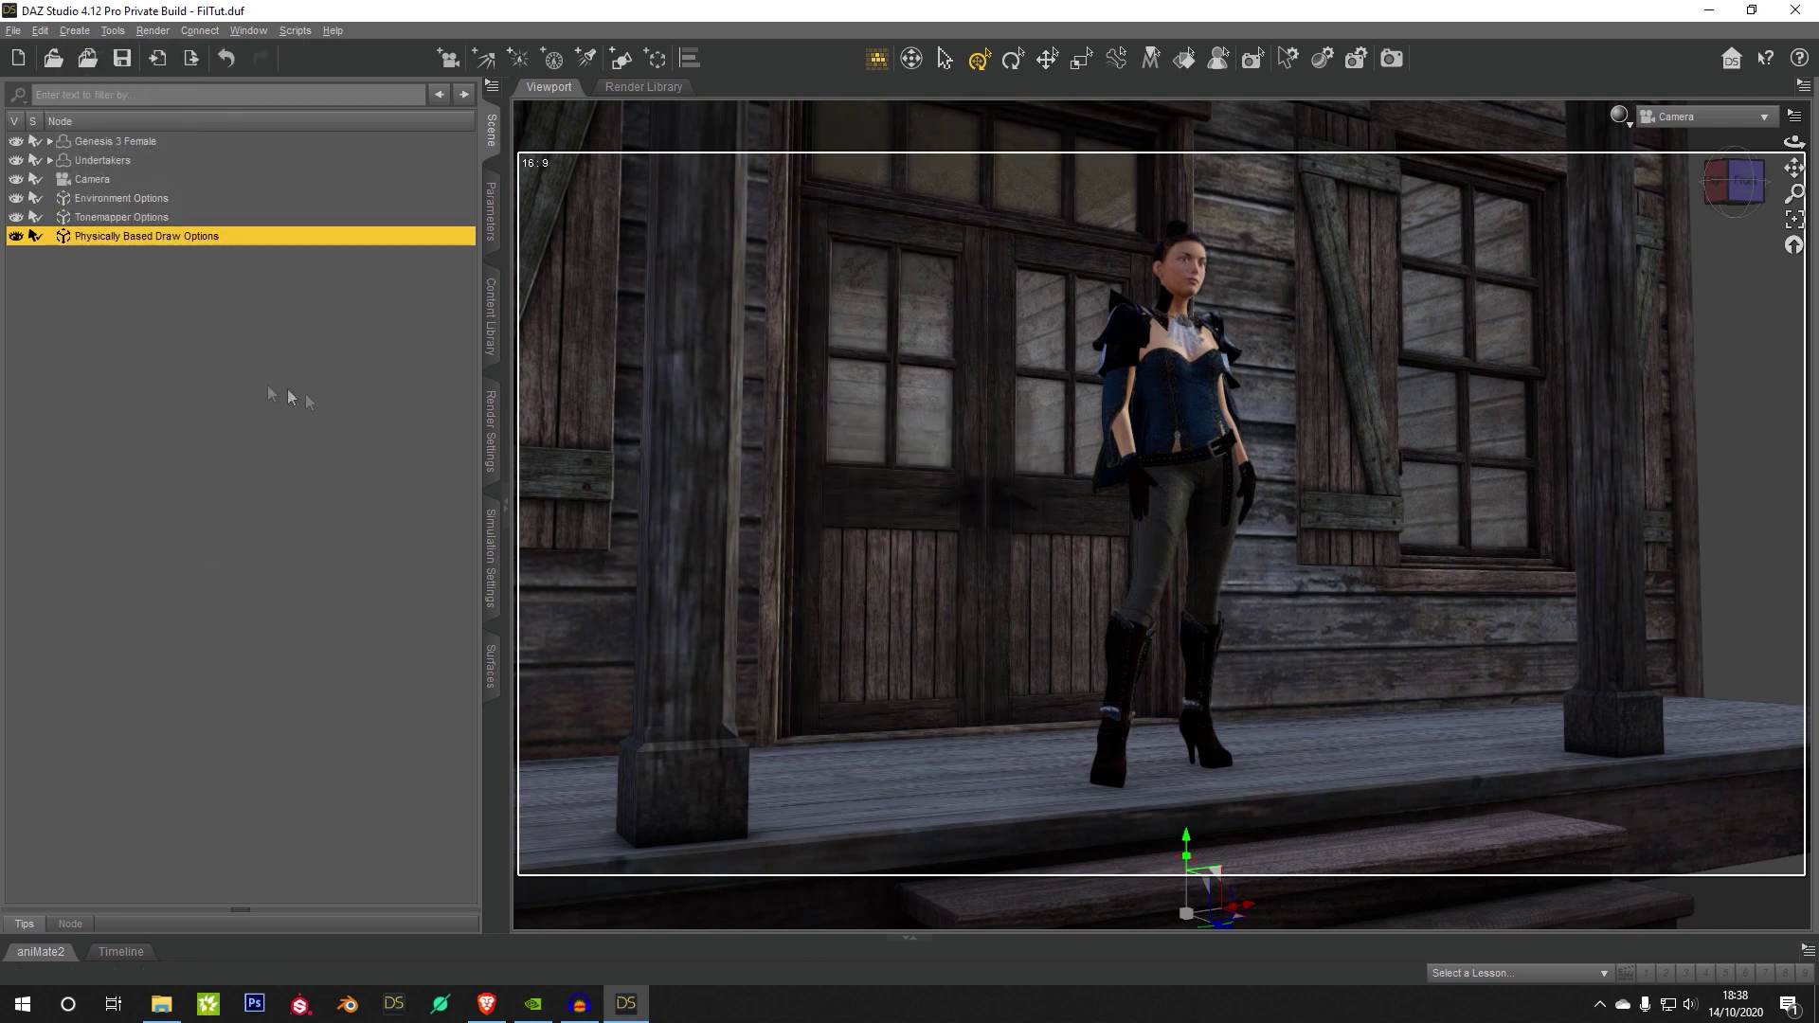
pyautogui.click(493, 434)
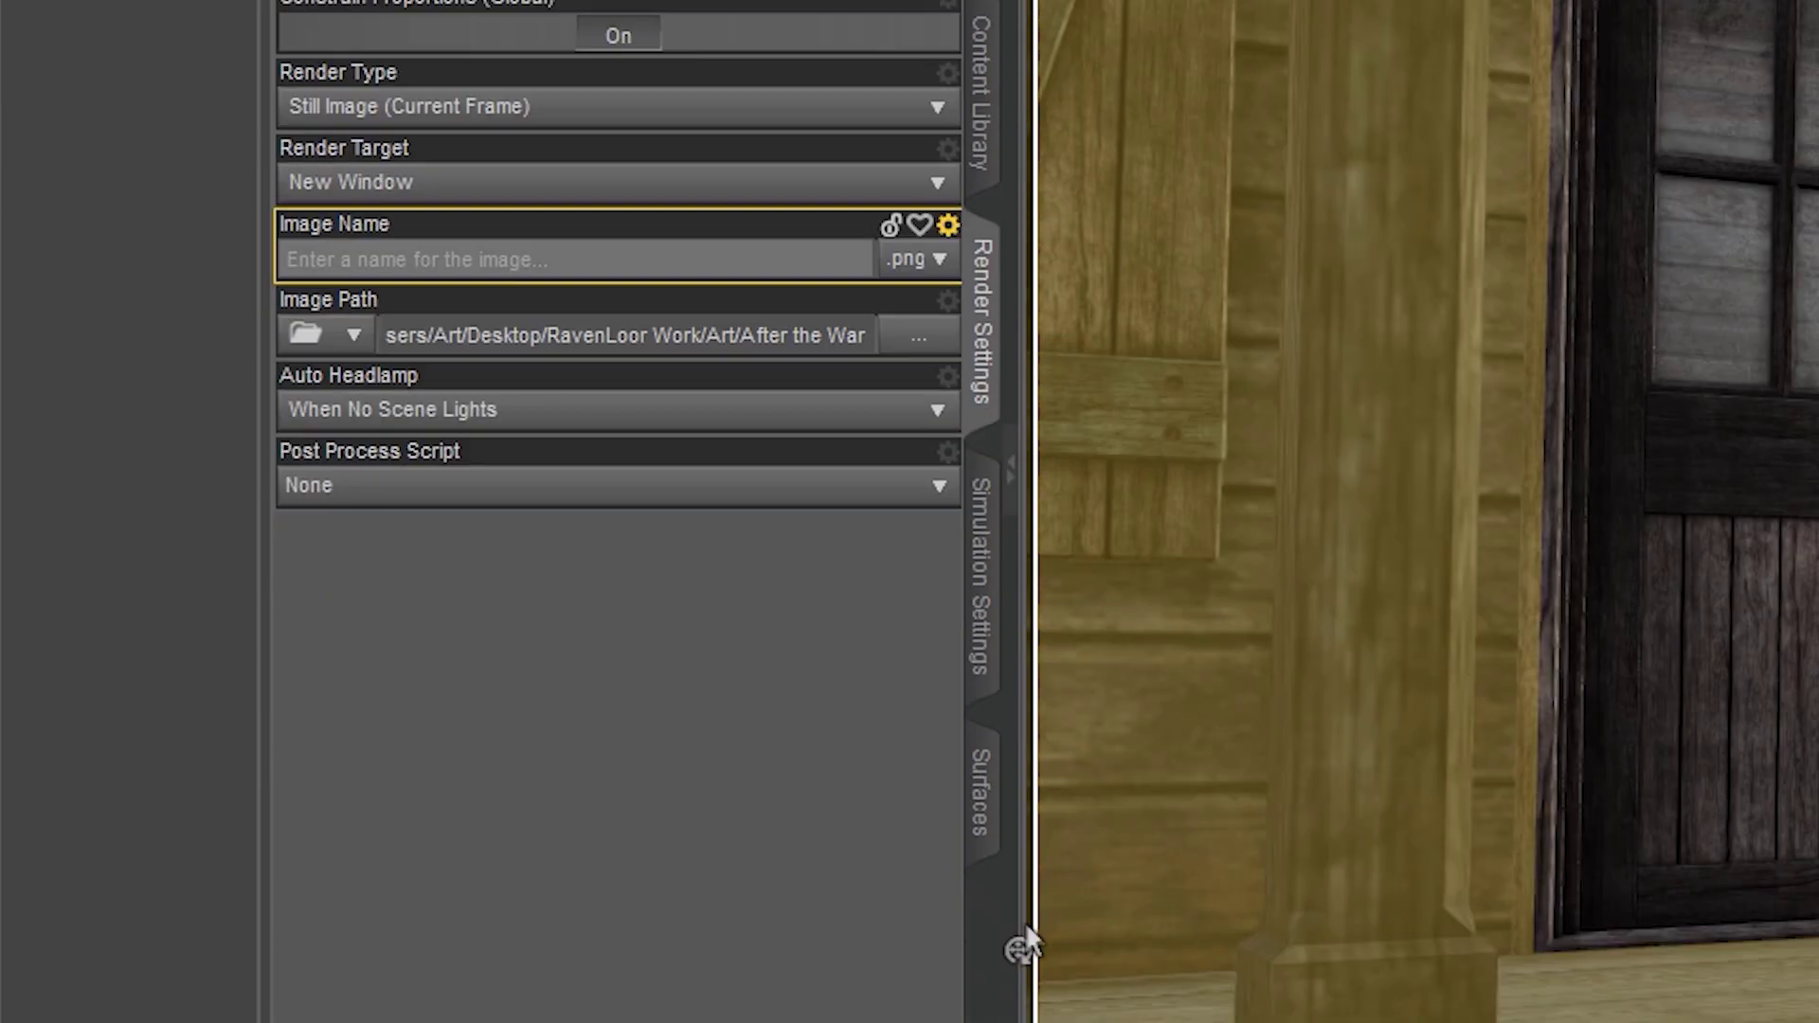
pyautogui.rightClick(996, 634)
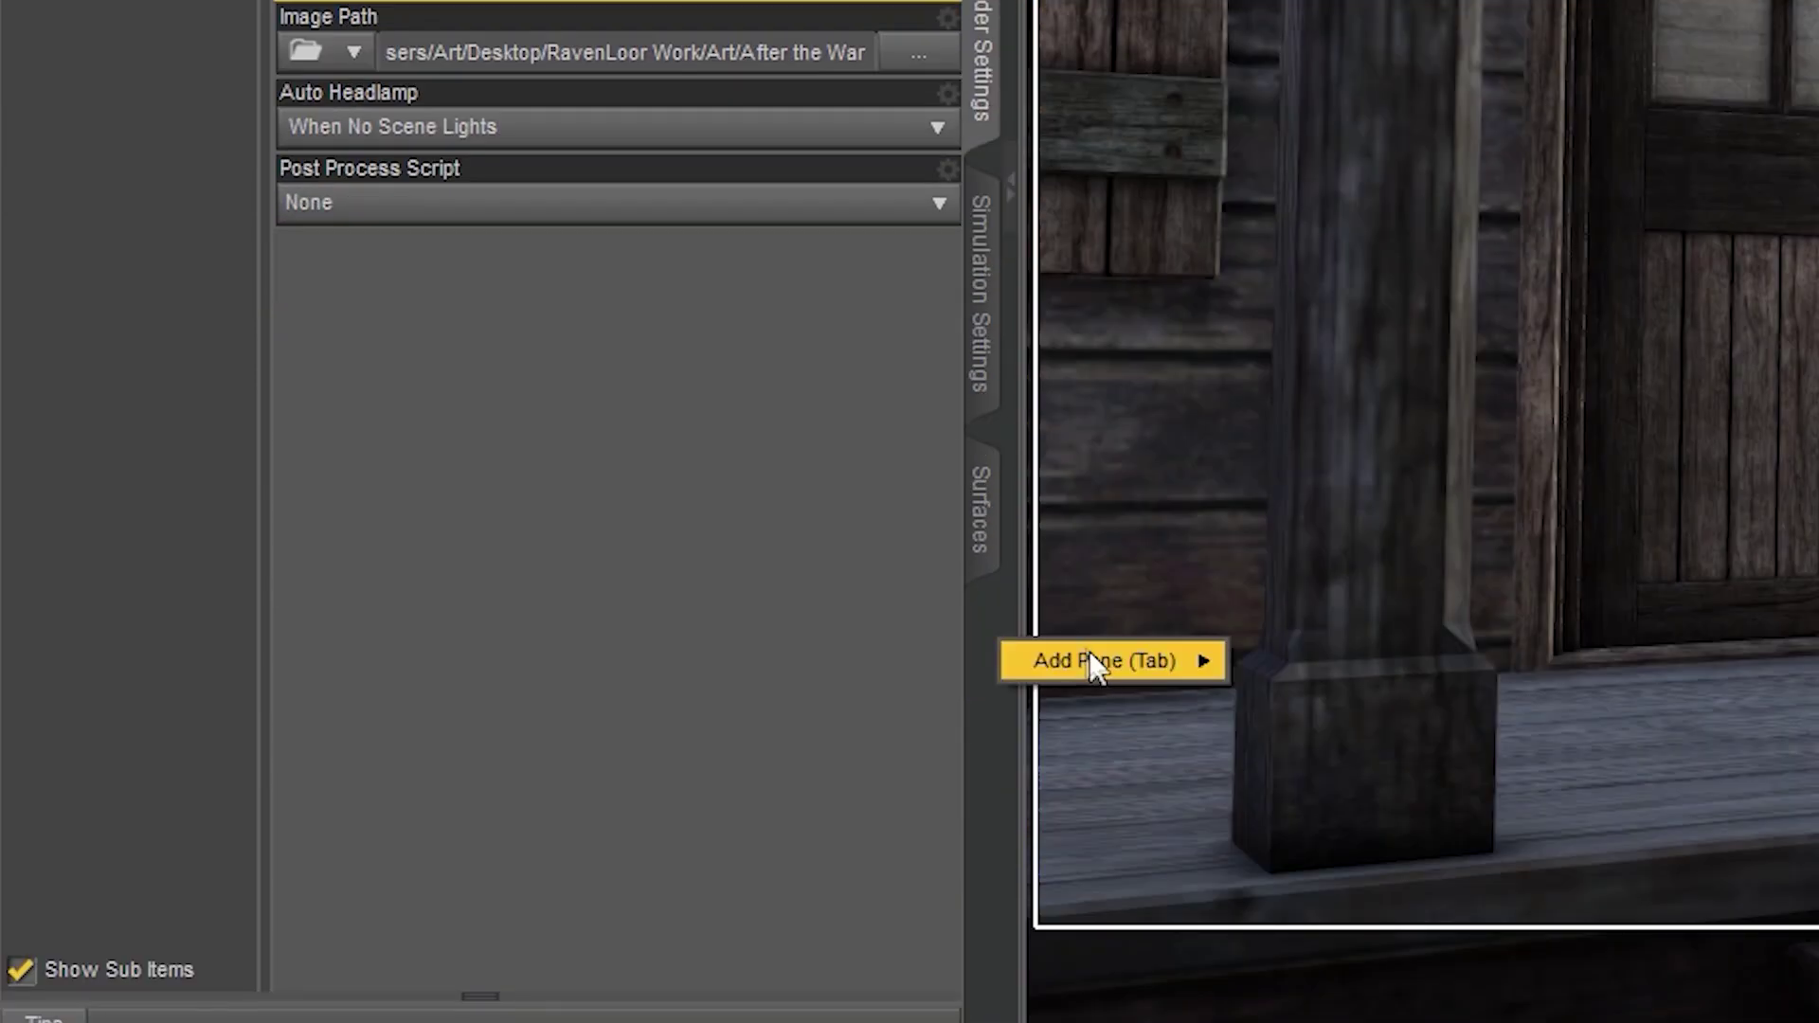
pyautogui.moveTo(1093, 662)
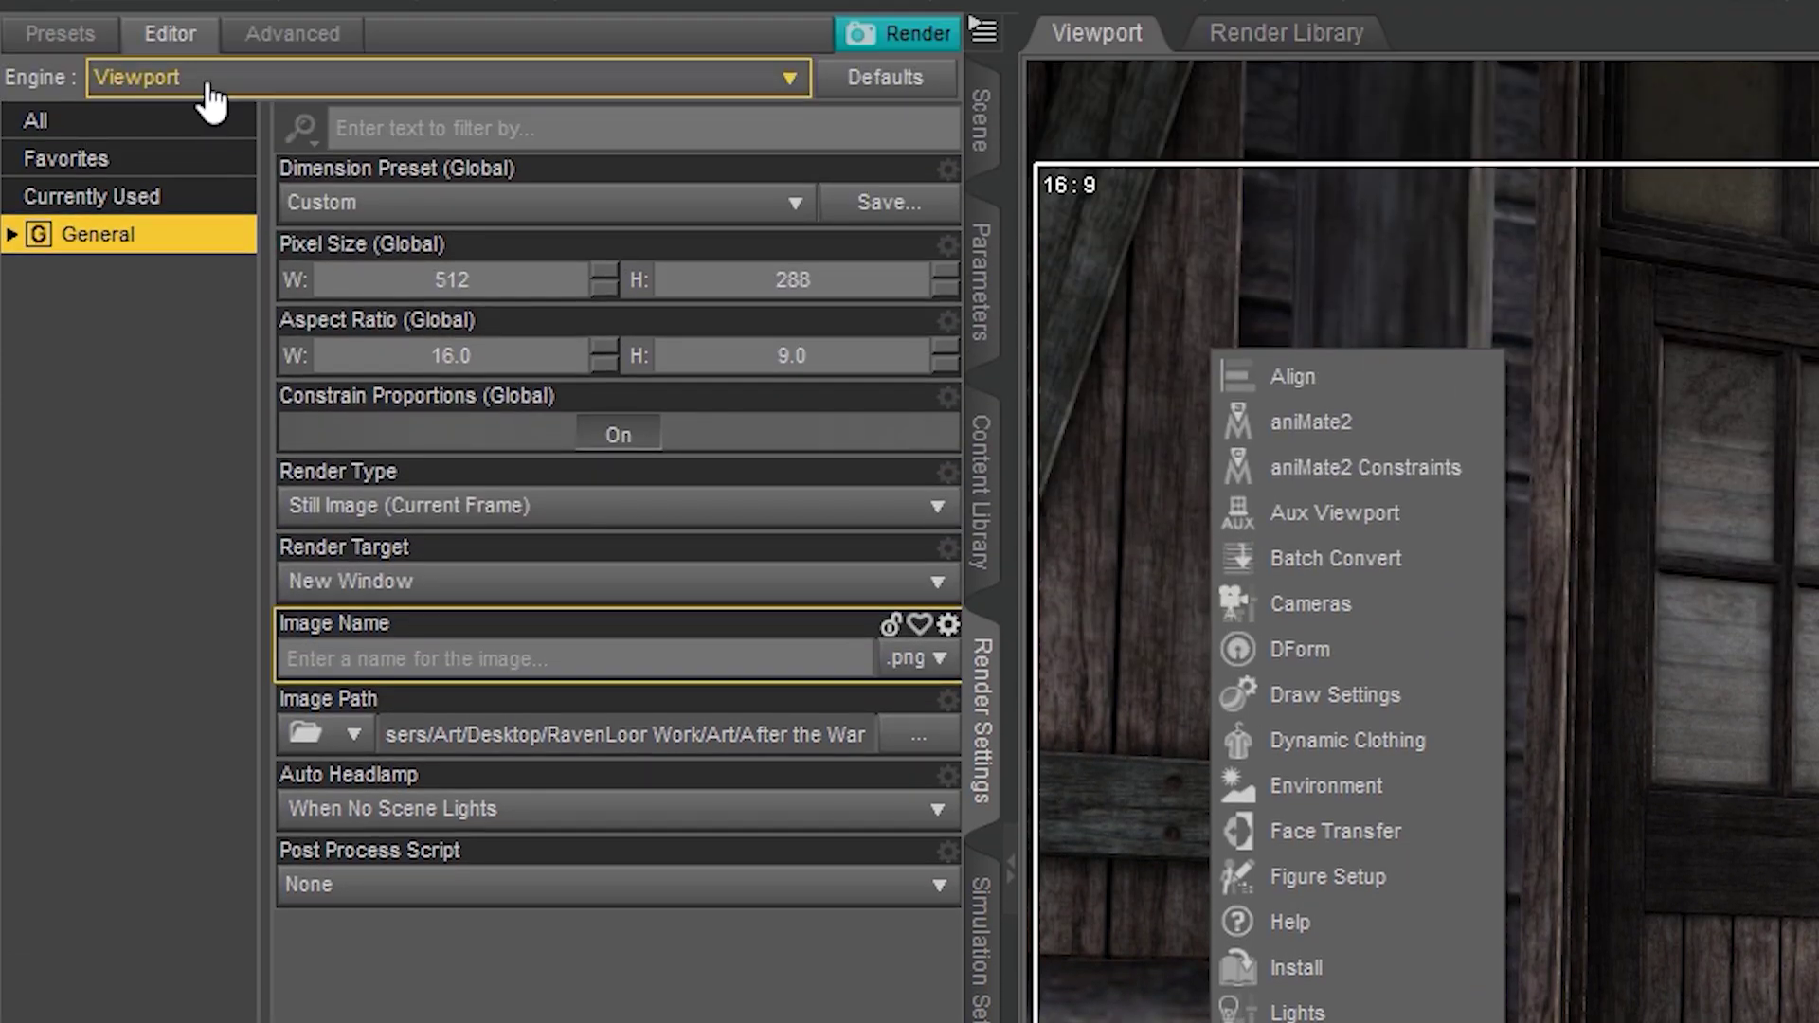
pyautogui.click(204, 95)
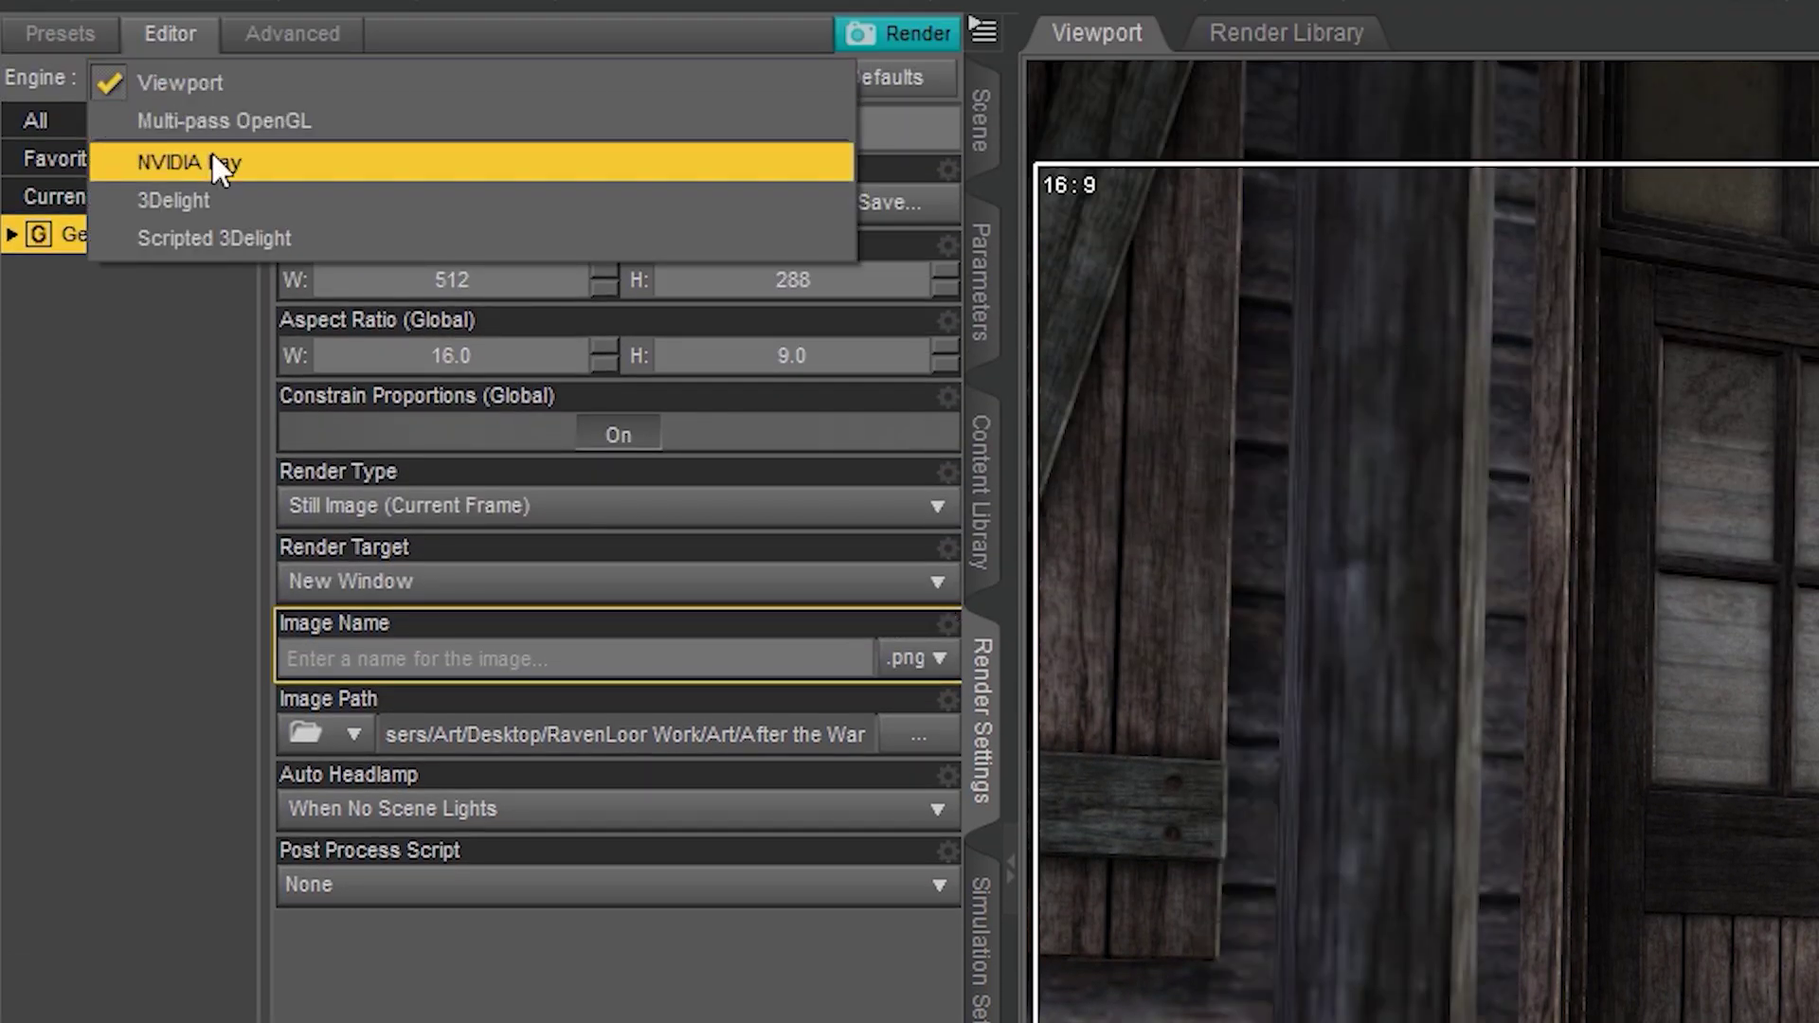
pyautogui.click(132, 87)
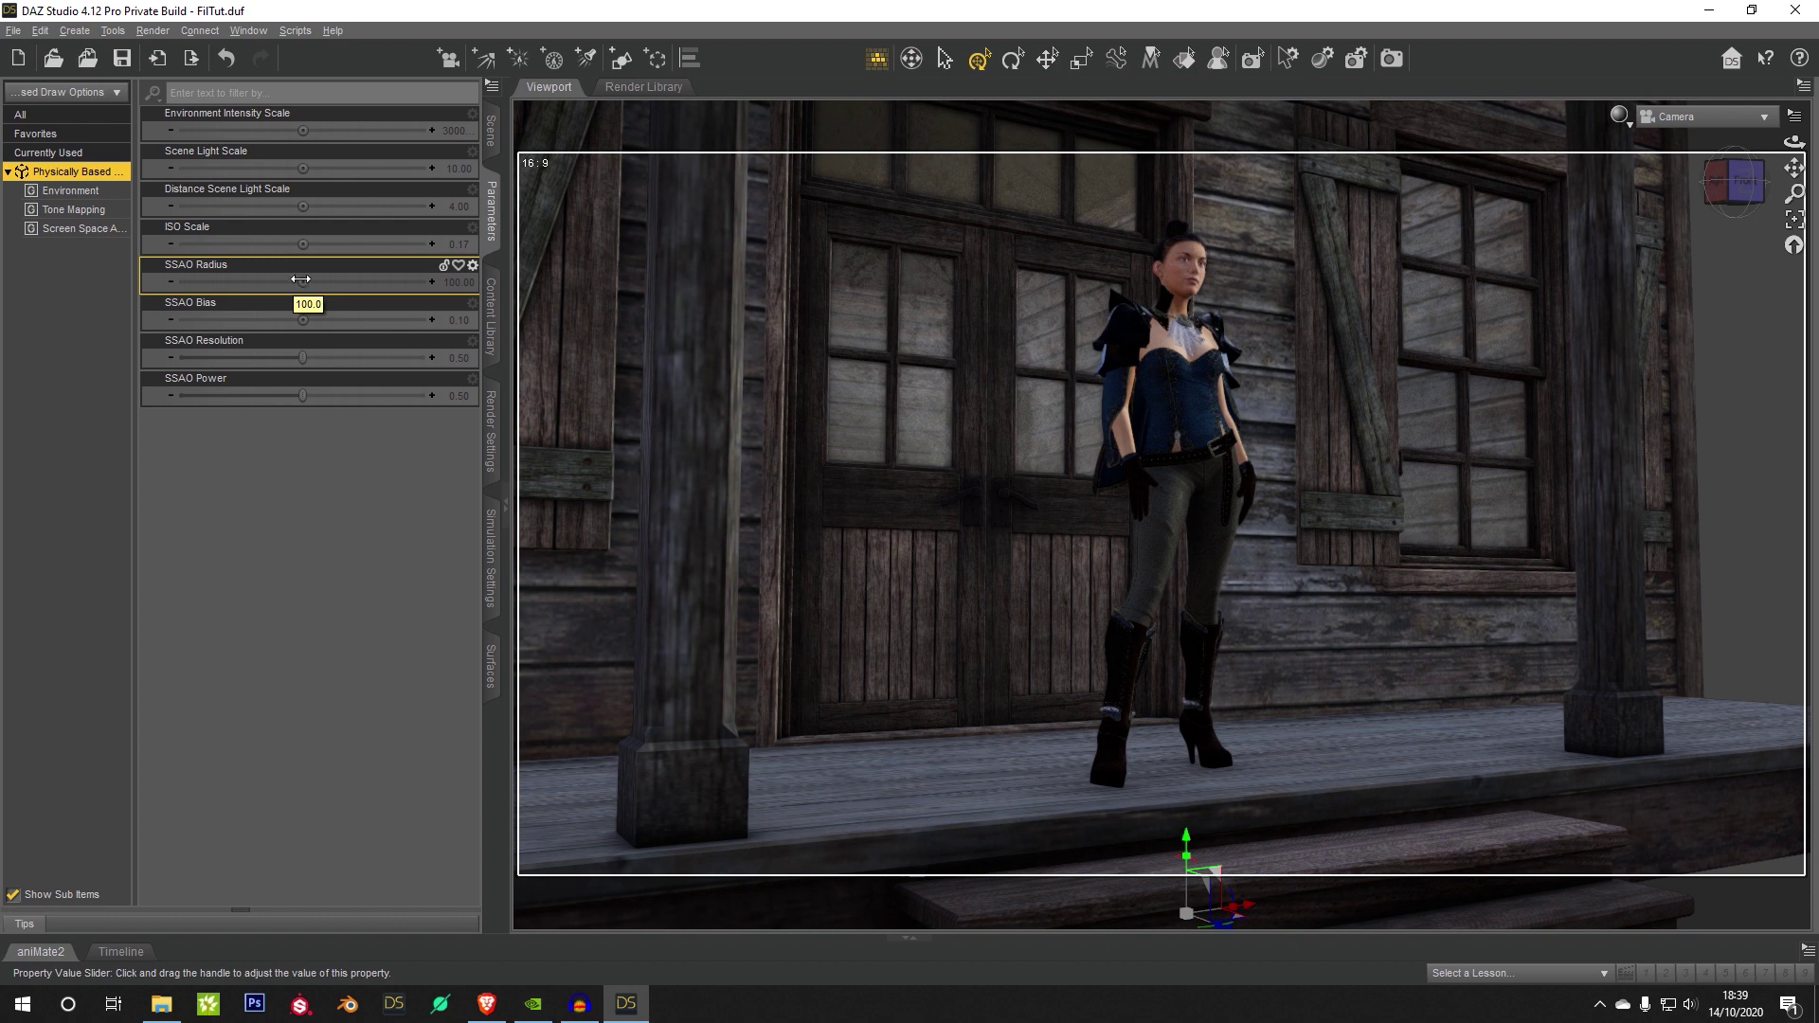
pyautogui.moveTo(300, 282); pyautogui.dragTo(337, 282)
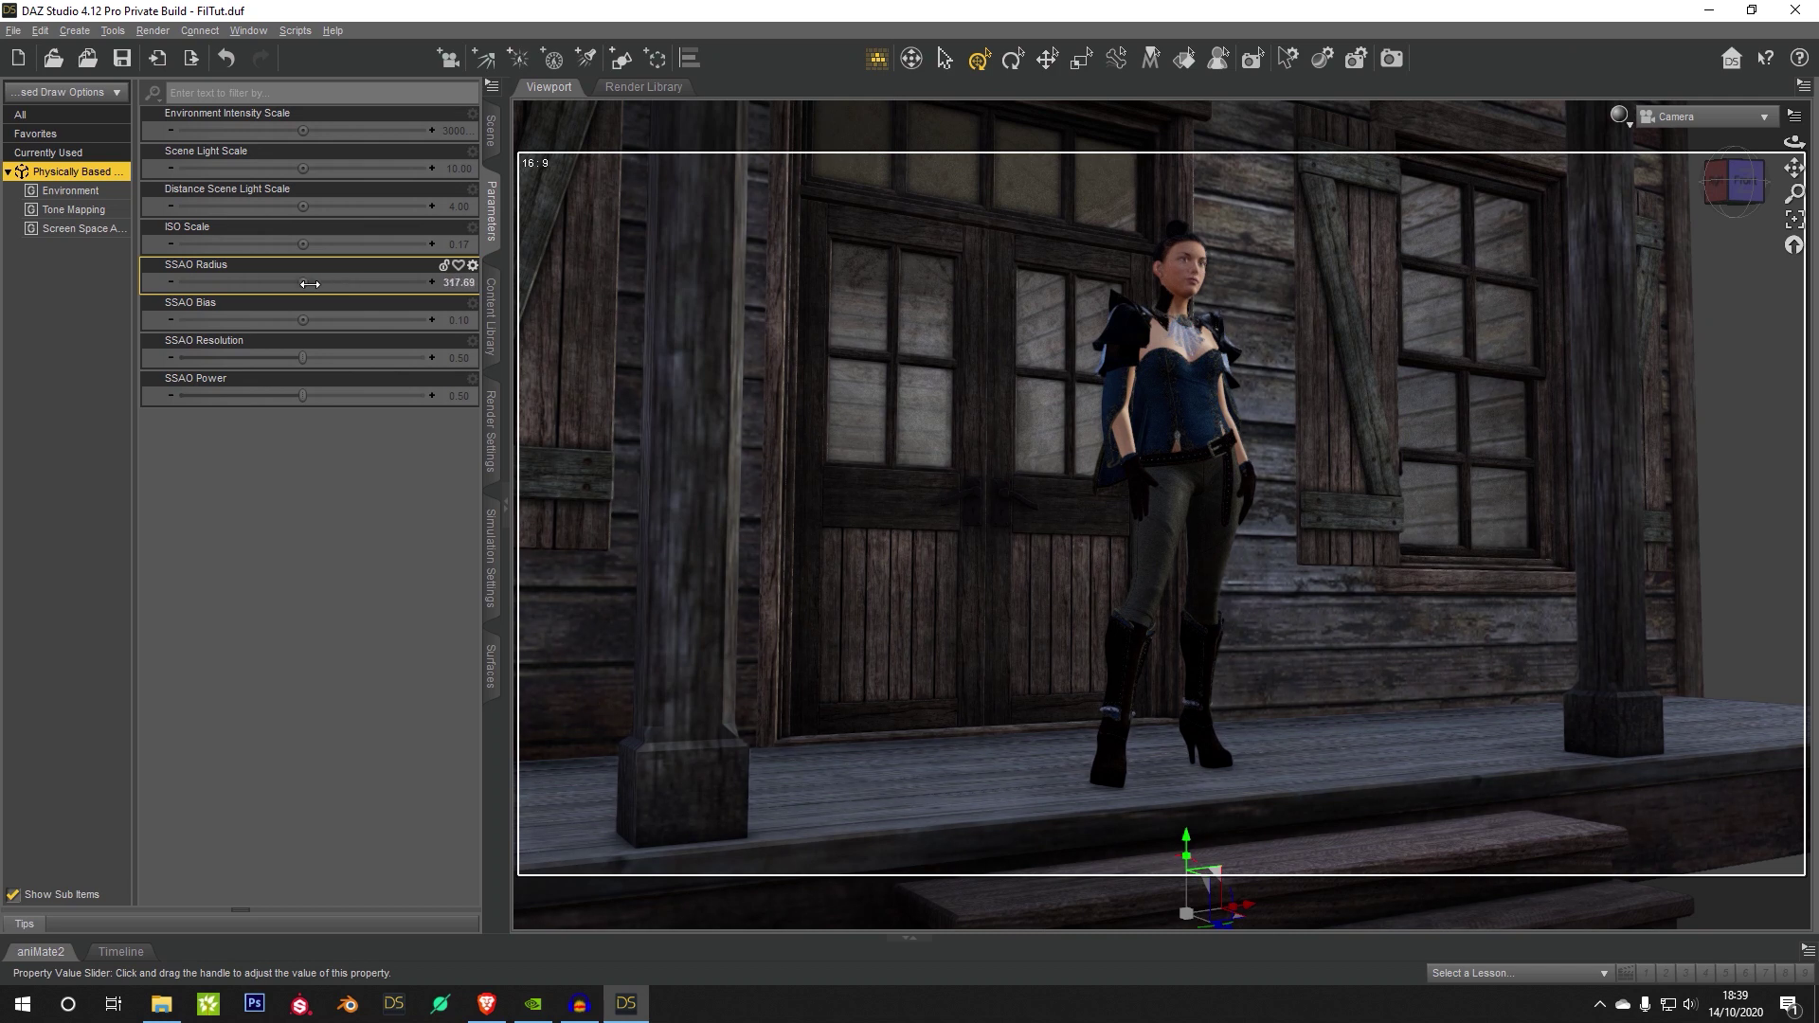
pyautogui.hotkey('ctrl', 'z')
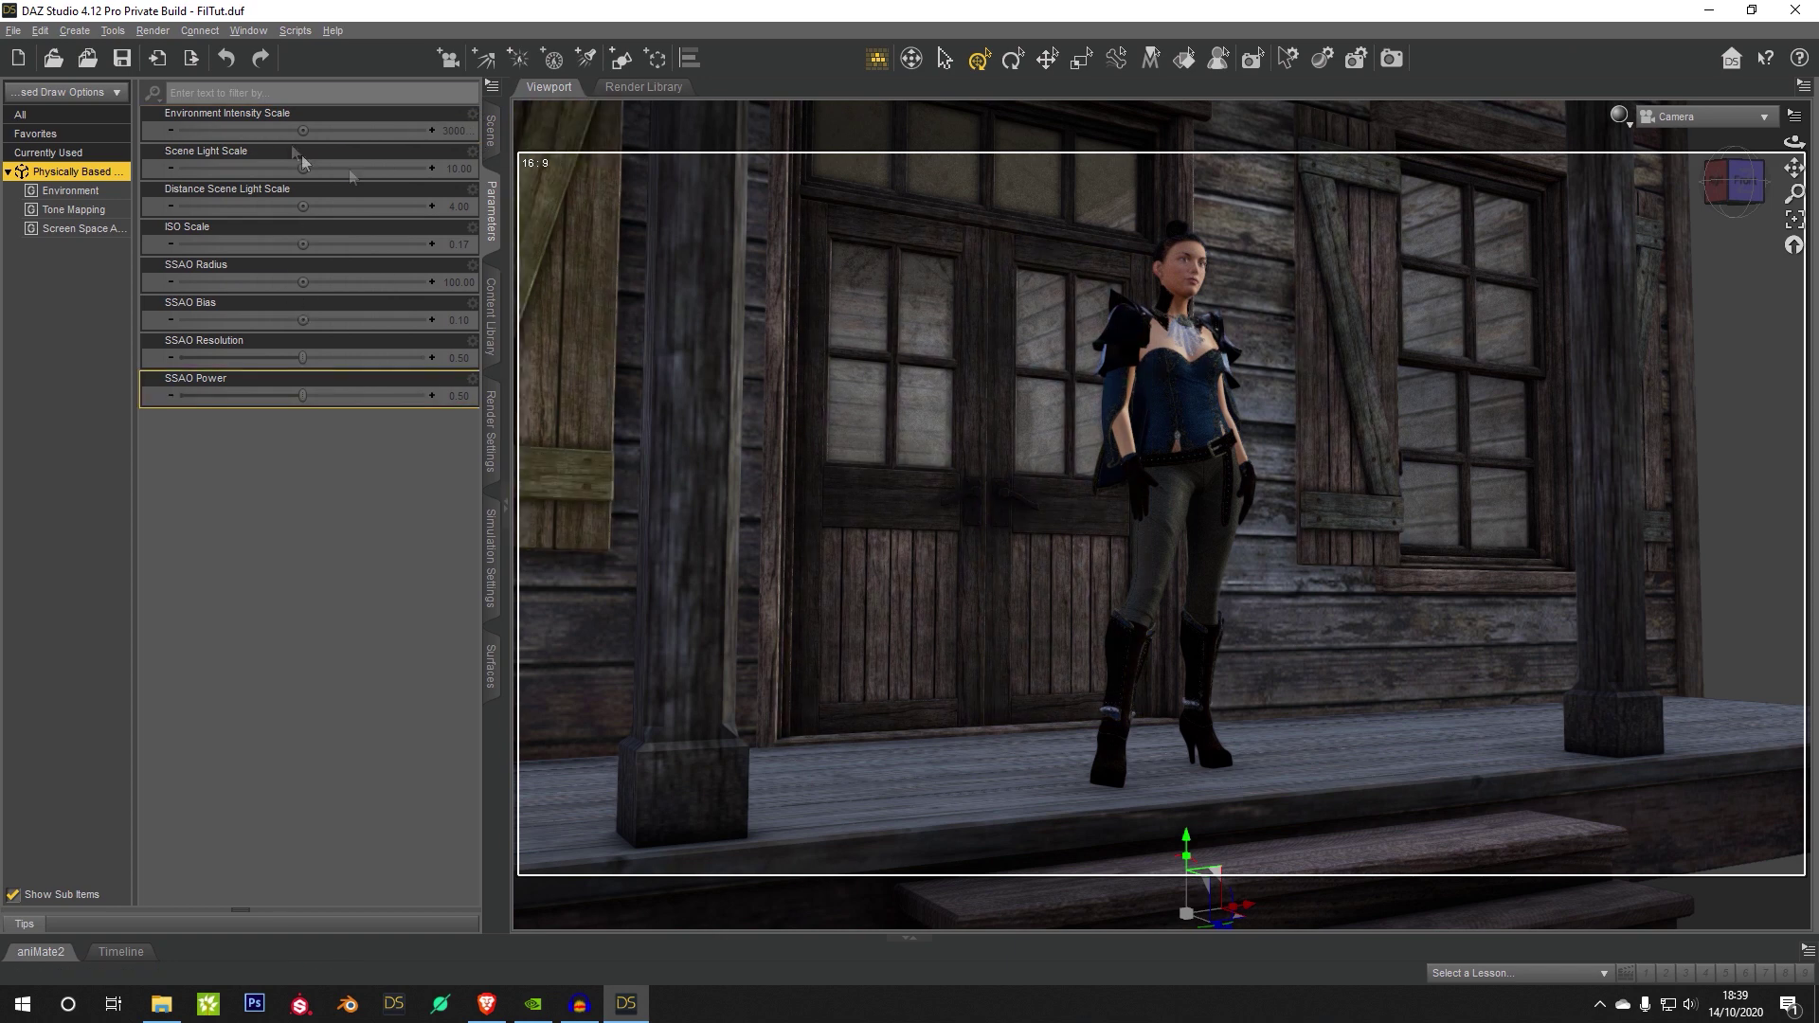
pyautogui.click(490, 129)
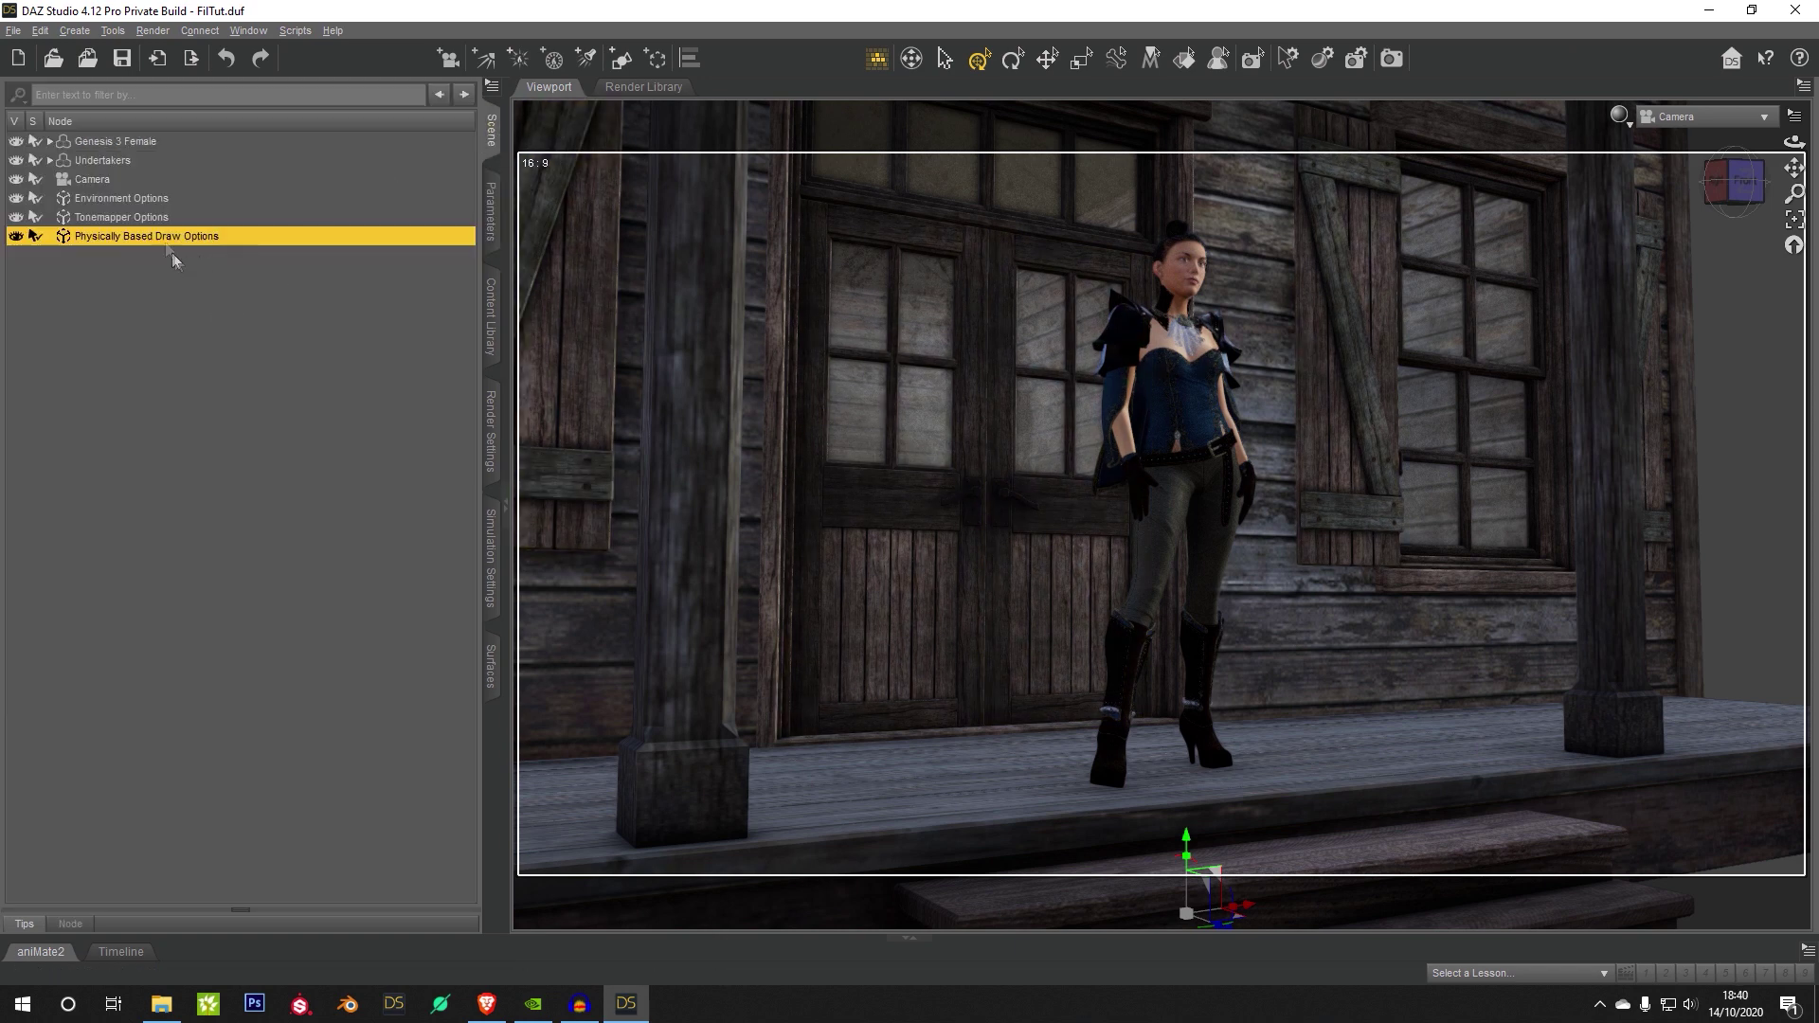
pyautogui.click(135, 216)
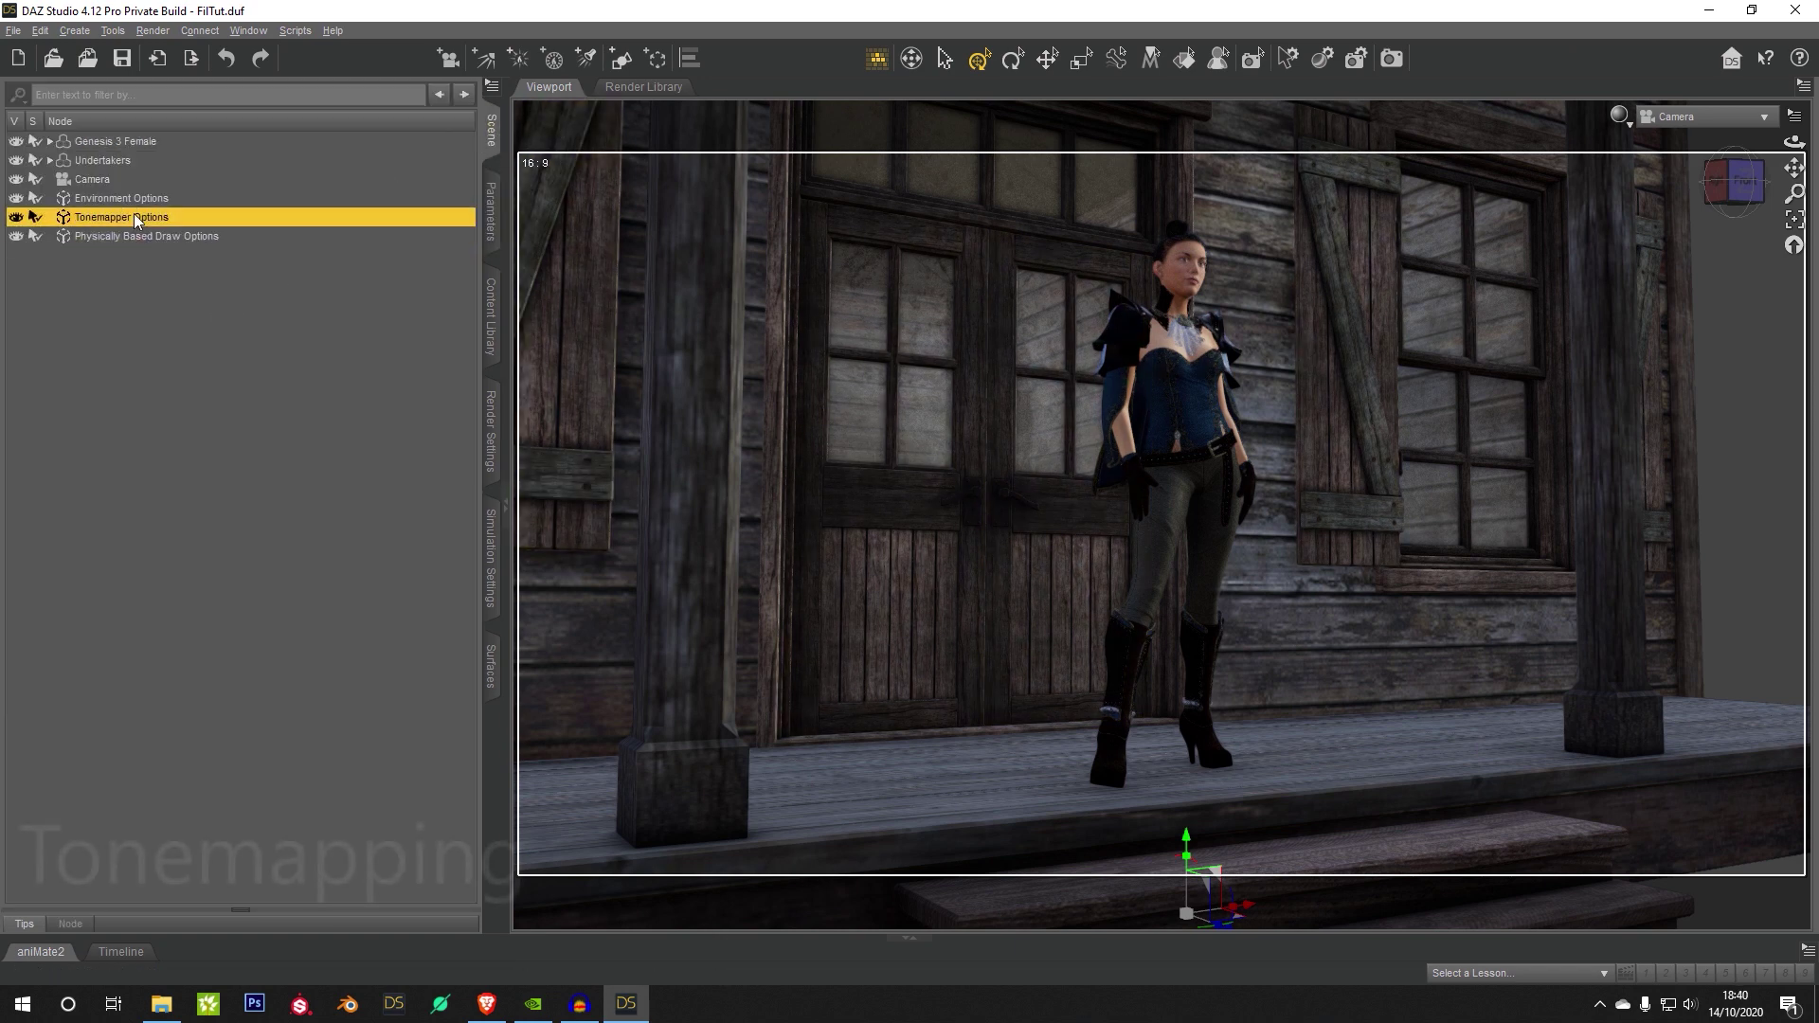
pyautogui.click(491, 210)
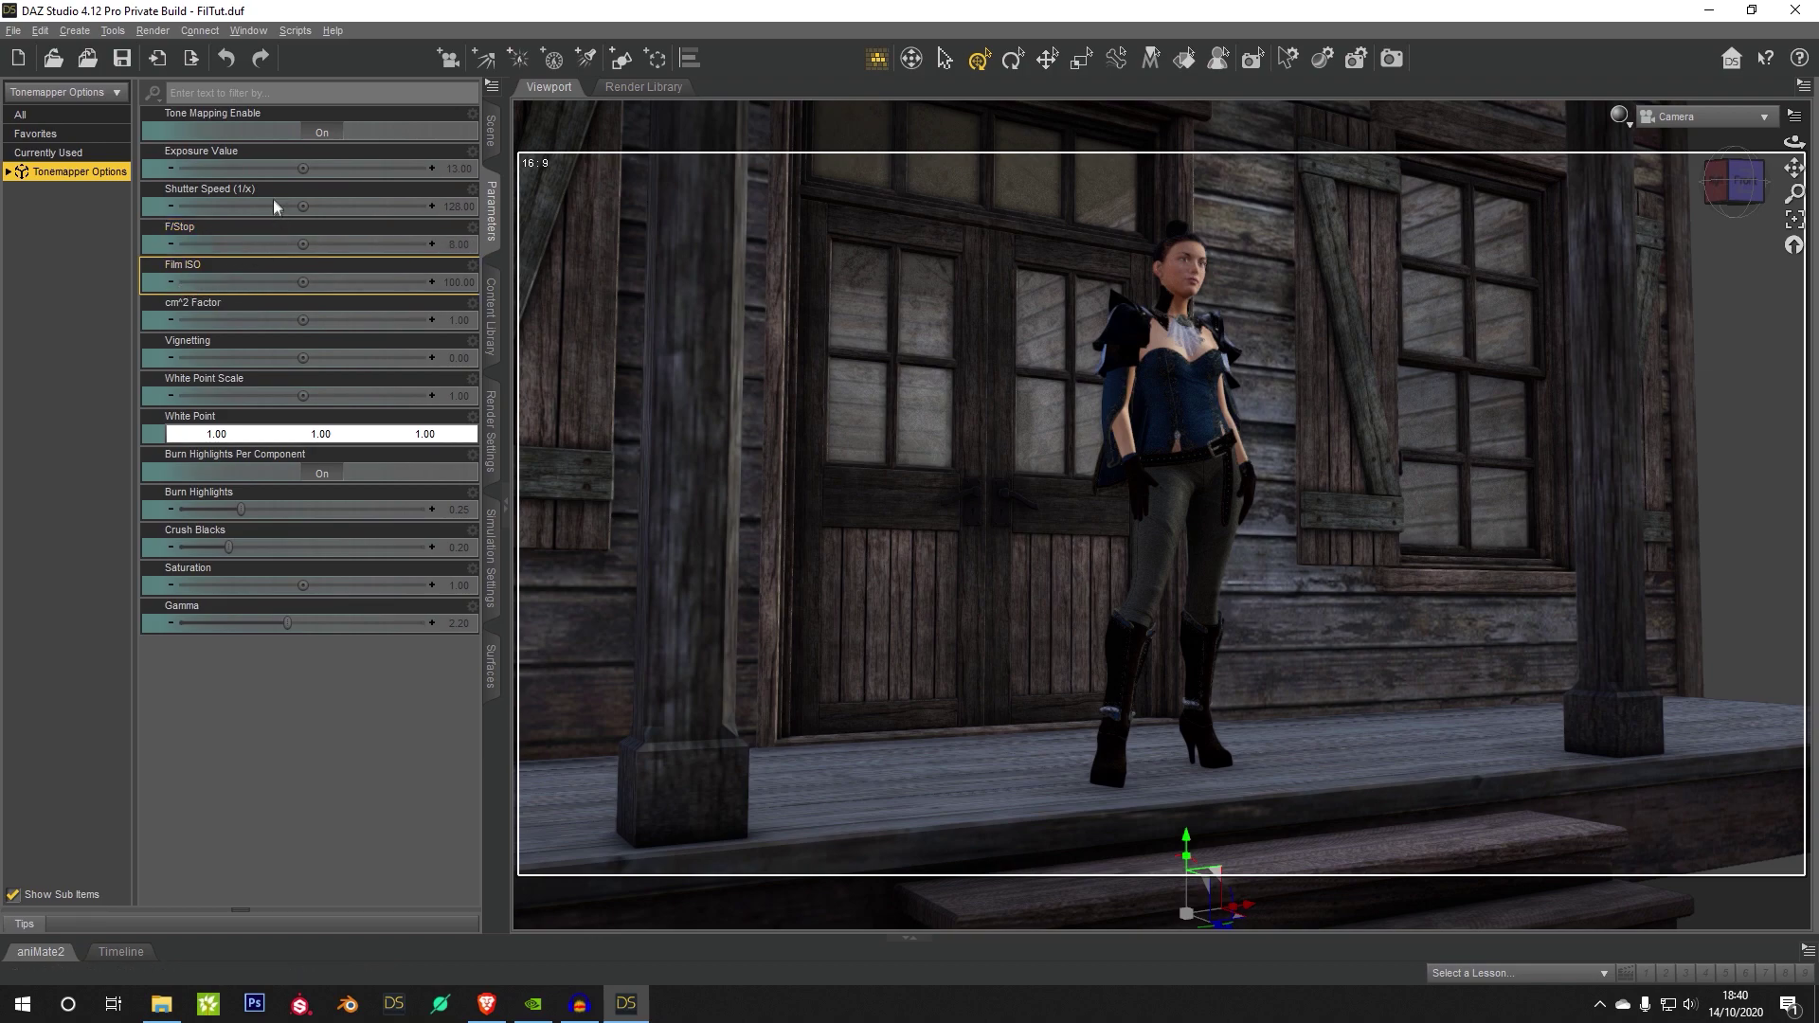
pyautogui.moveTo(304, 173); pyautogui.dragTo(275, 171)
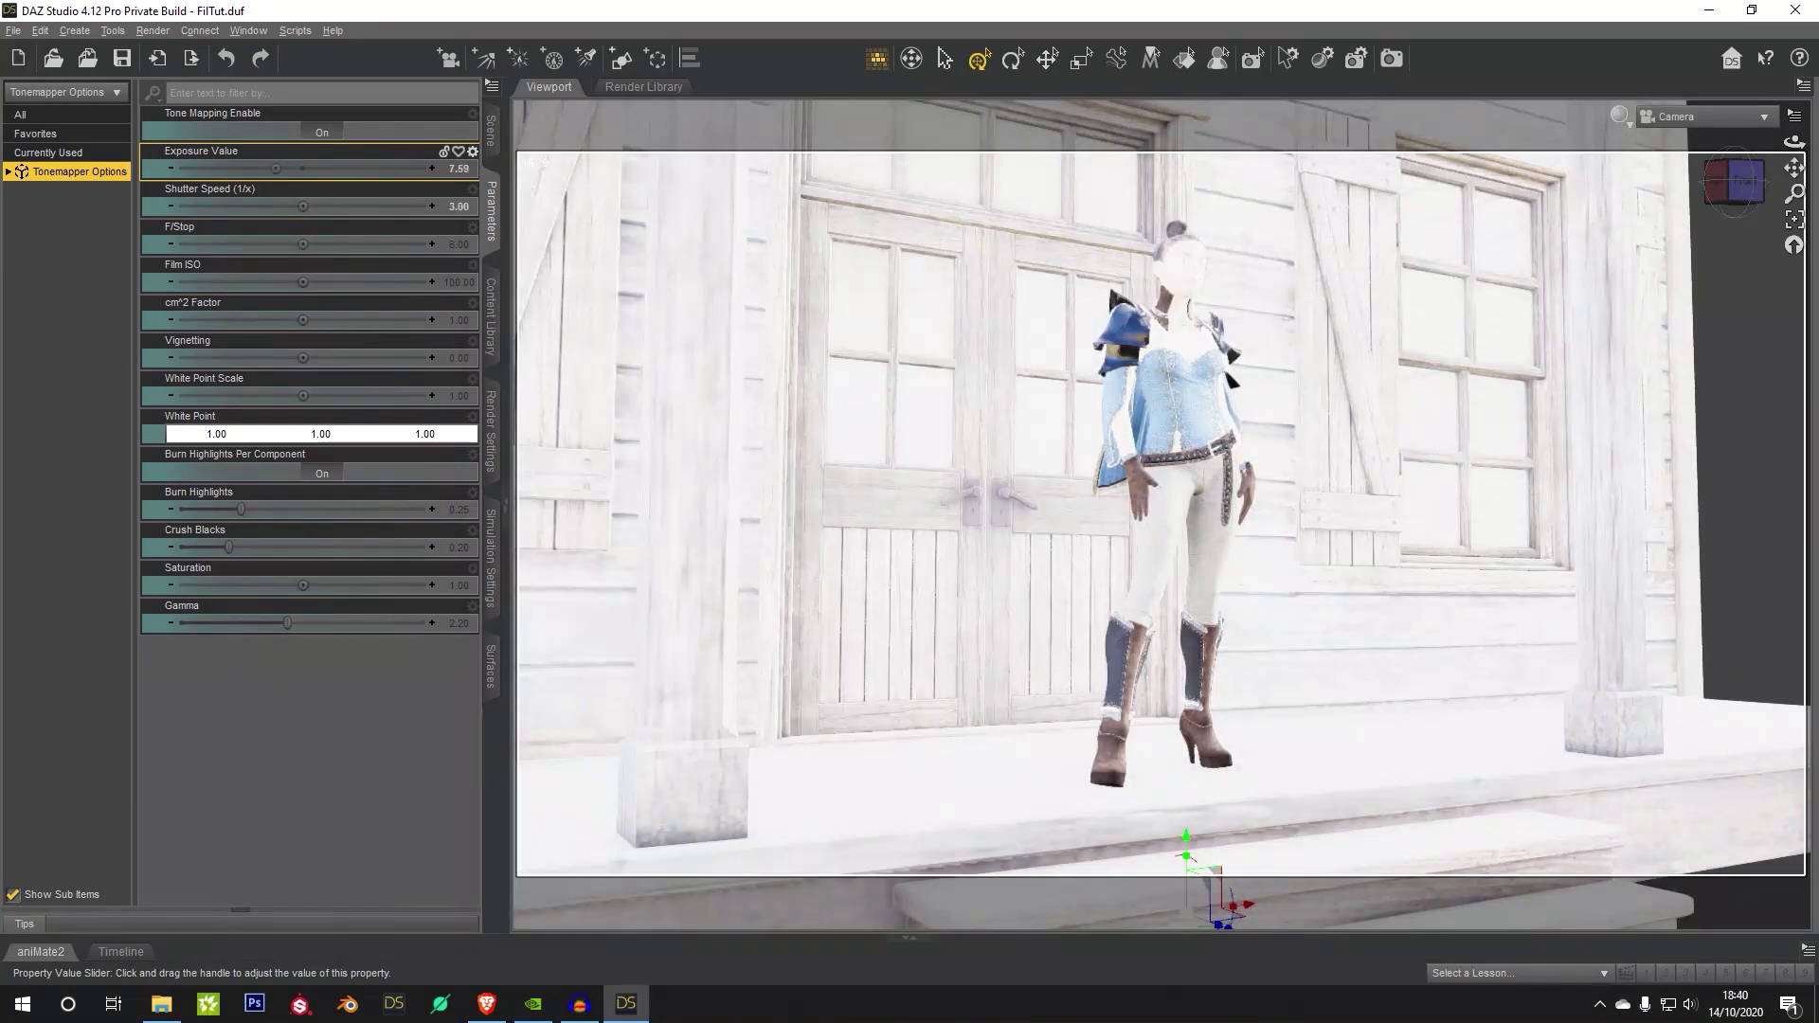
pyautogui.hotkey('ctrl', 'z')
# Step: Select the Environment Options node and set Draw Dome to On
pyautogui.click(490, 130)
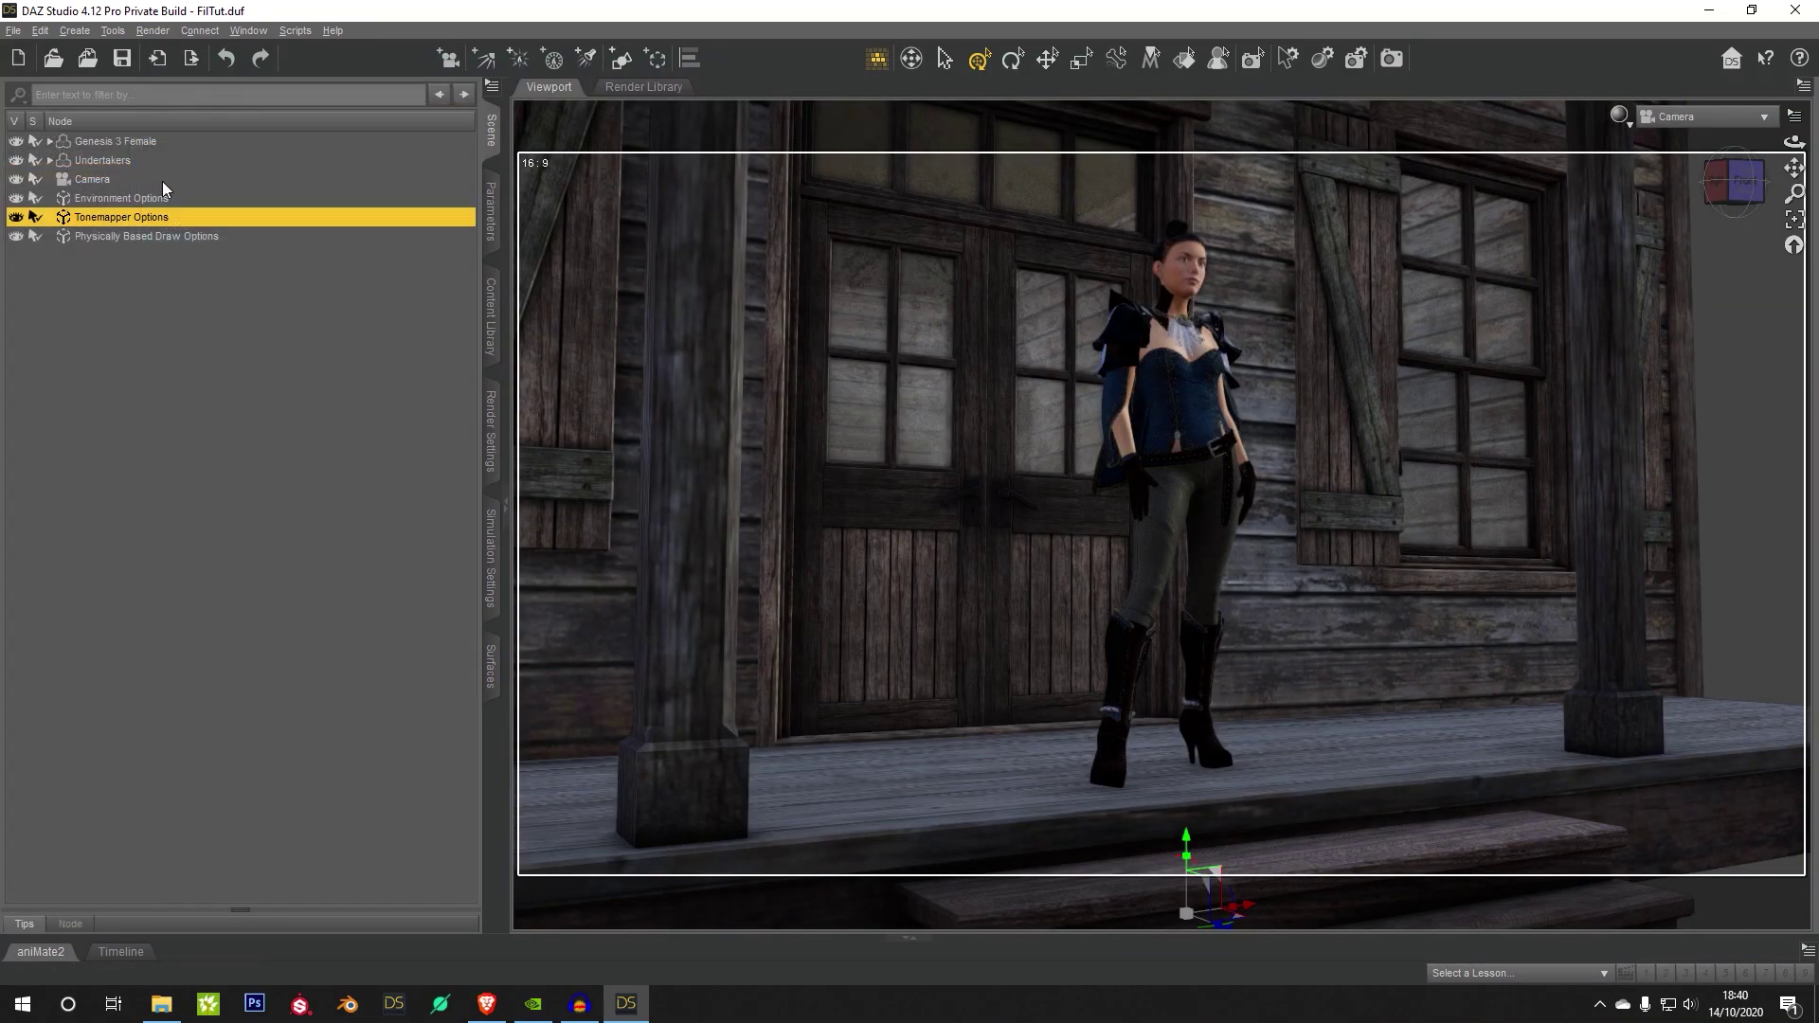
pyautogui.click(162, 190)
pyautogui.click(492, 244)
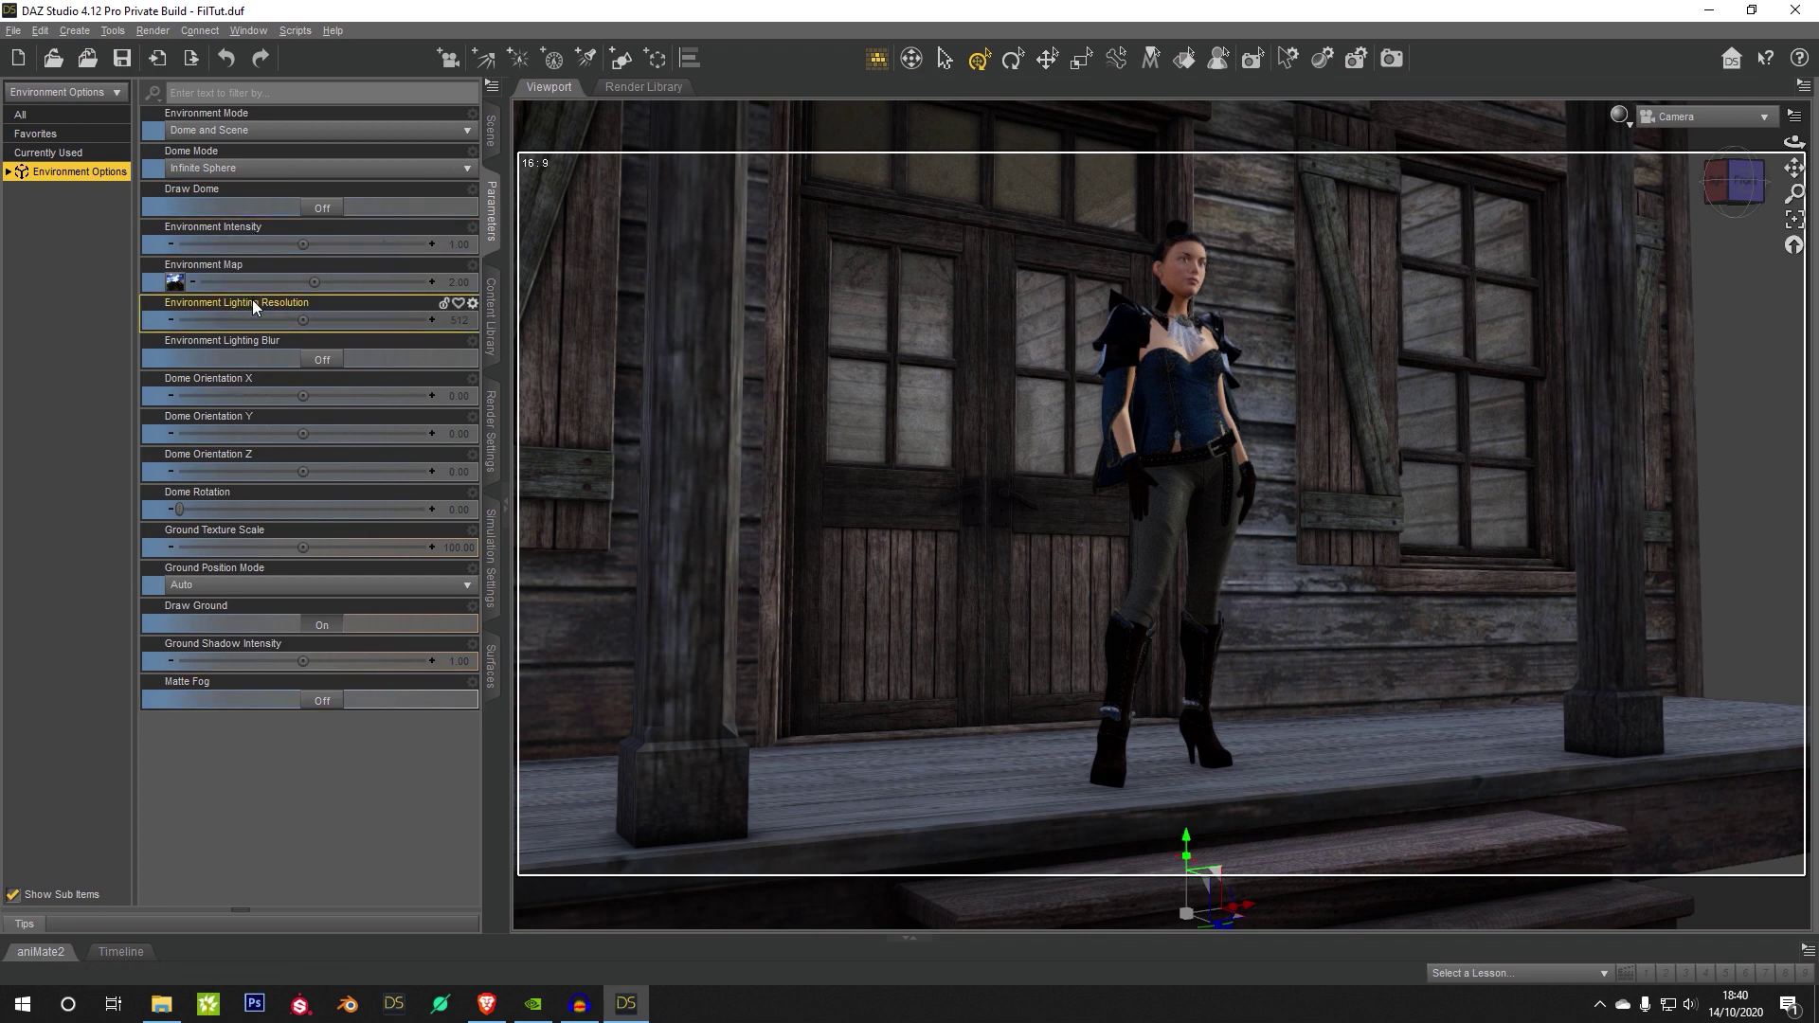
pyautogui.click(323, 210)
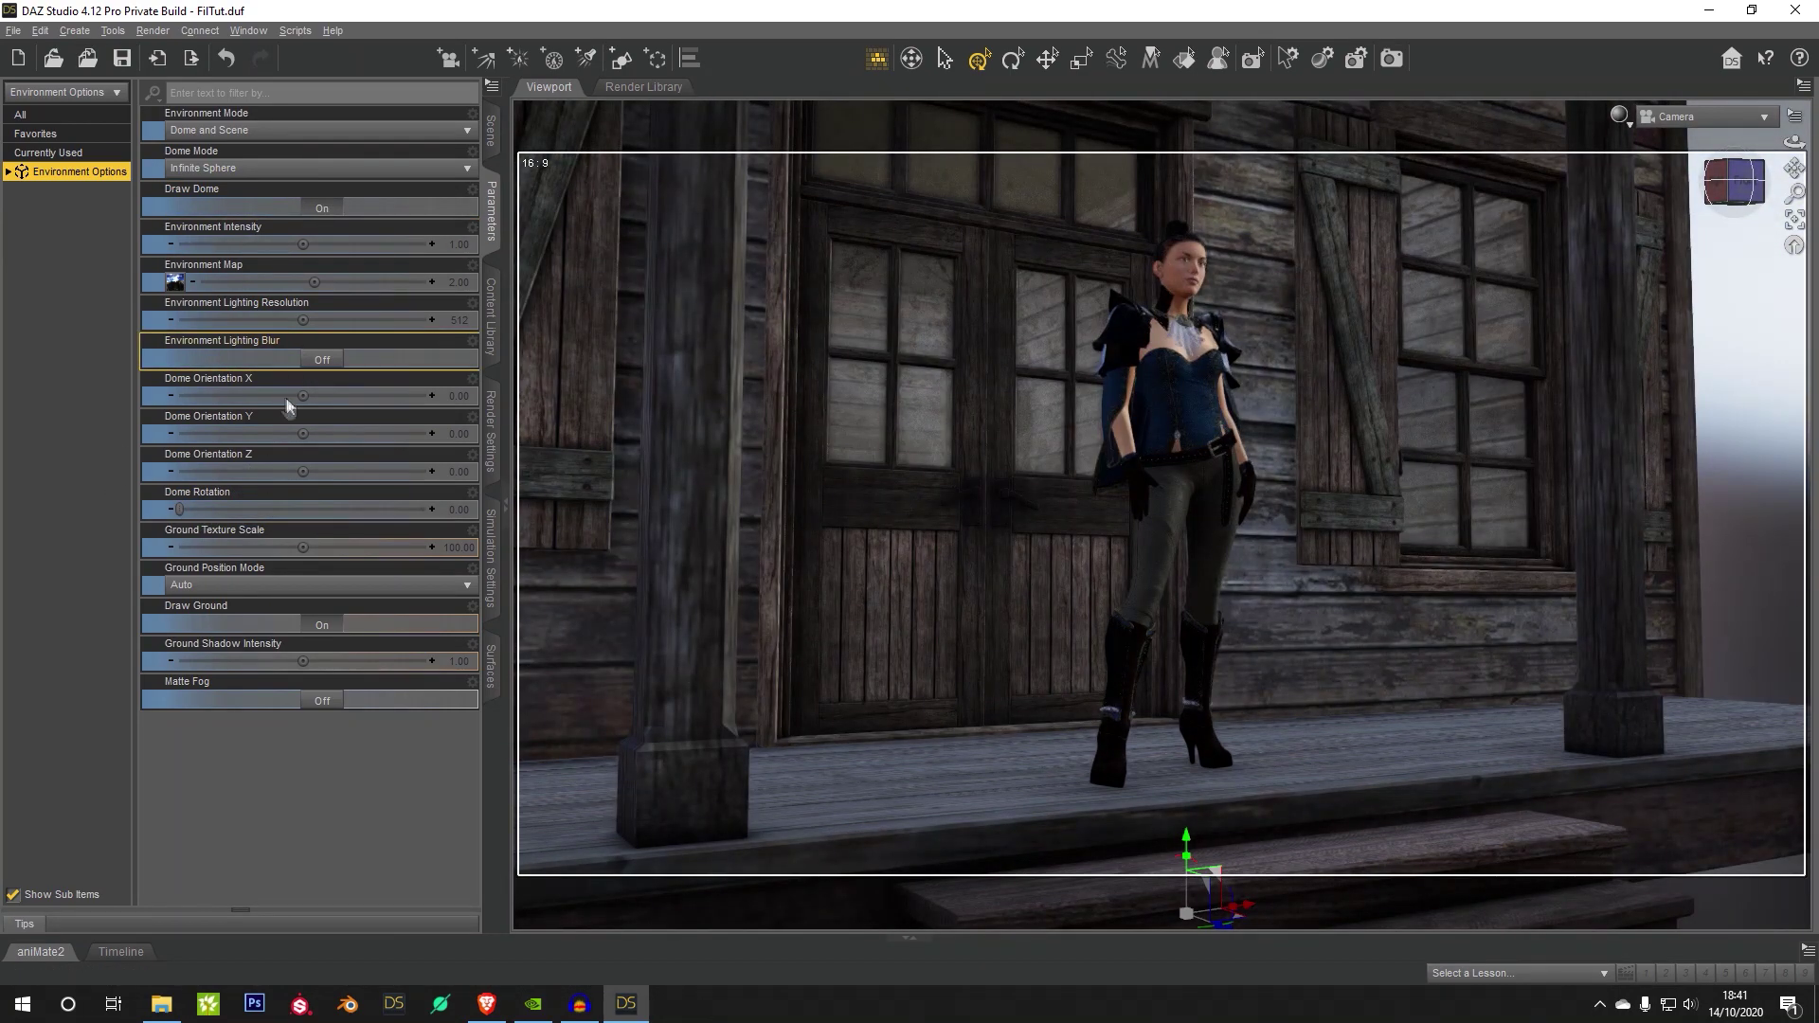
# Step: Try tilting the dome's X orientation, undo it, and browse for an environment map image
pyautogui.moveTo(294, 396); pyautogui.dragTo(361, 396)
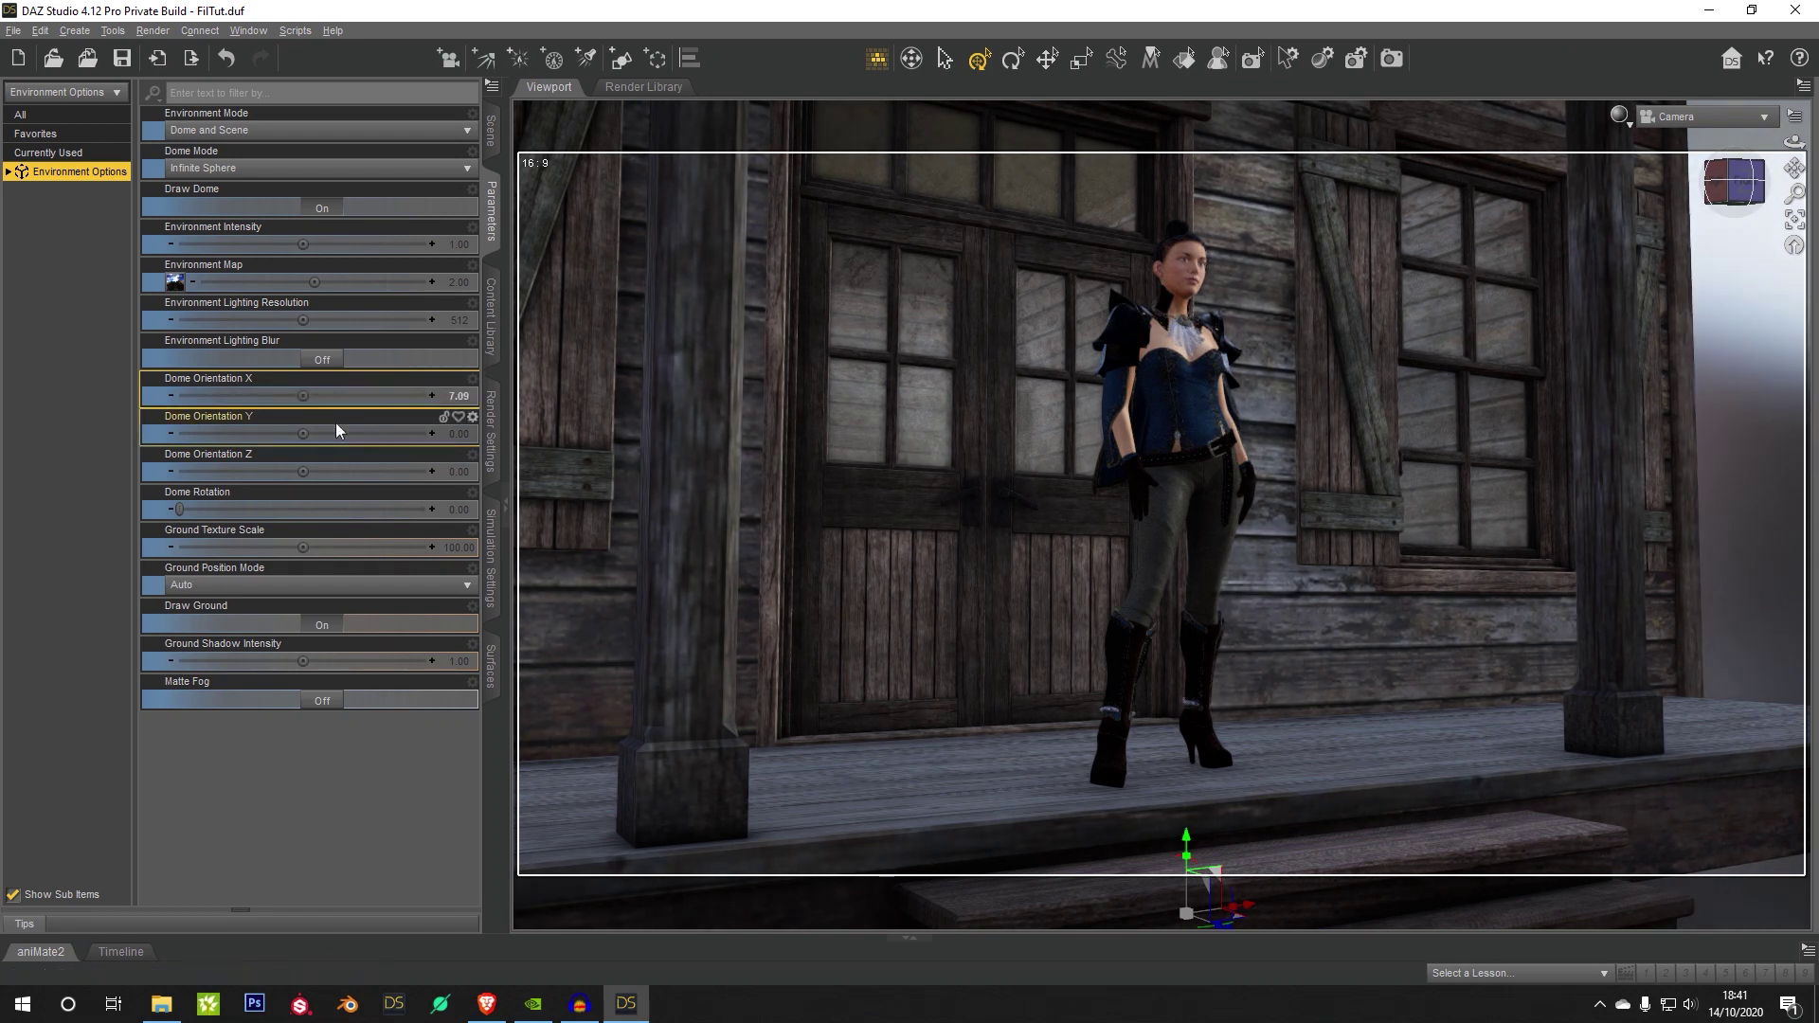
pyautogui.hotkey('ctrl', 'z')
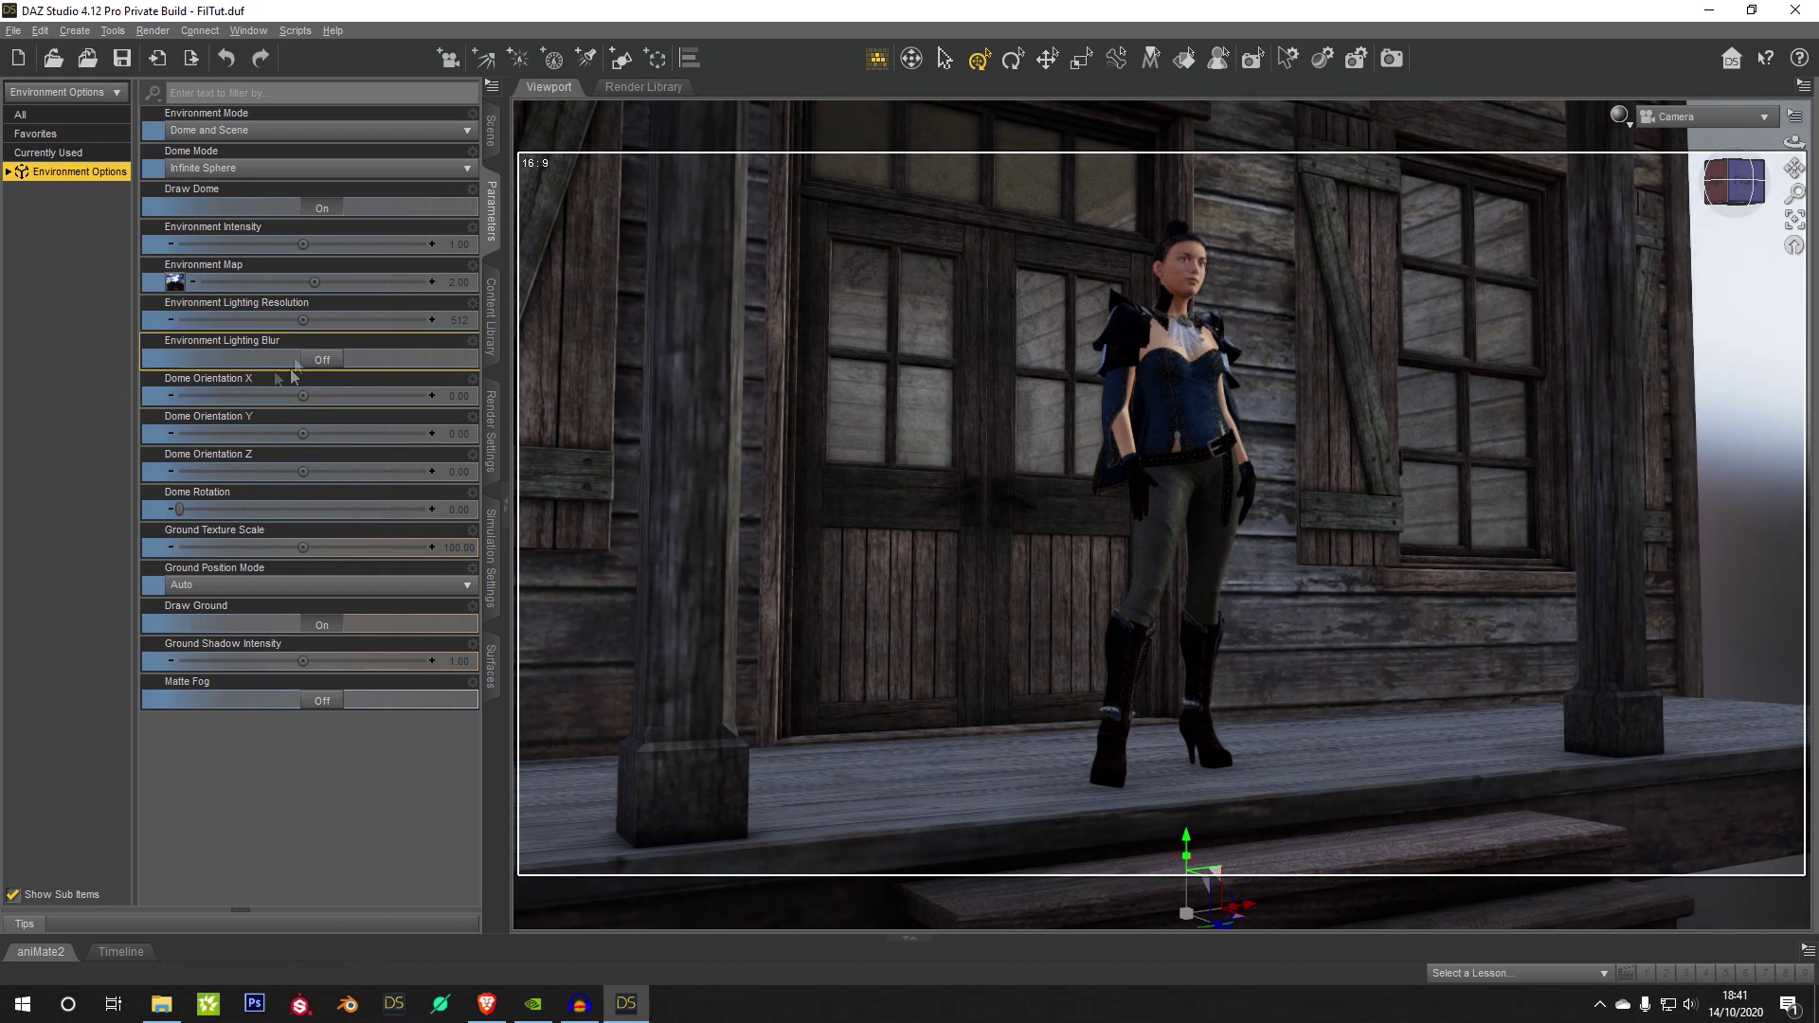
pyautogui.click(177, 289)
# Step: Load the abandoned_tank_farm_04_4k HDR image as the Environment Map
pyautogui.click(235, 8)
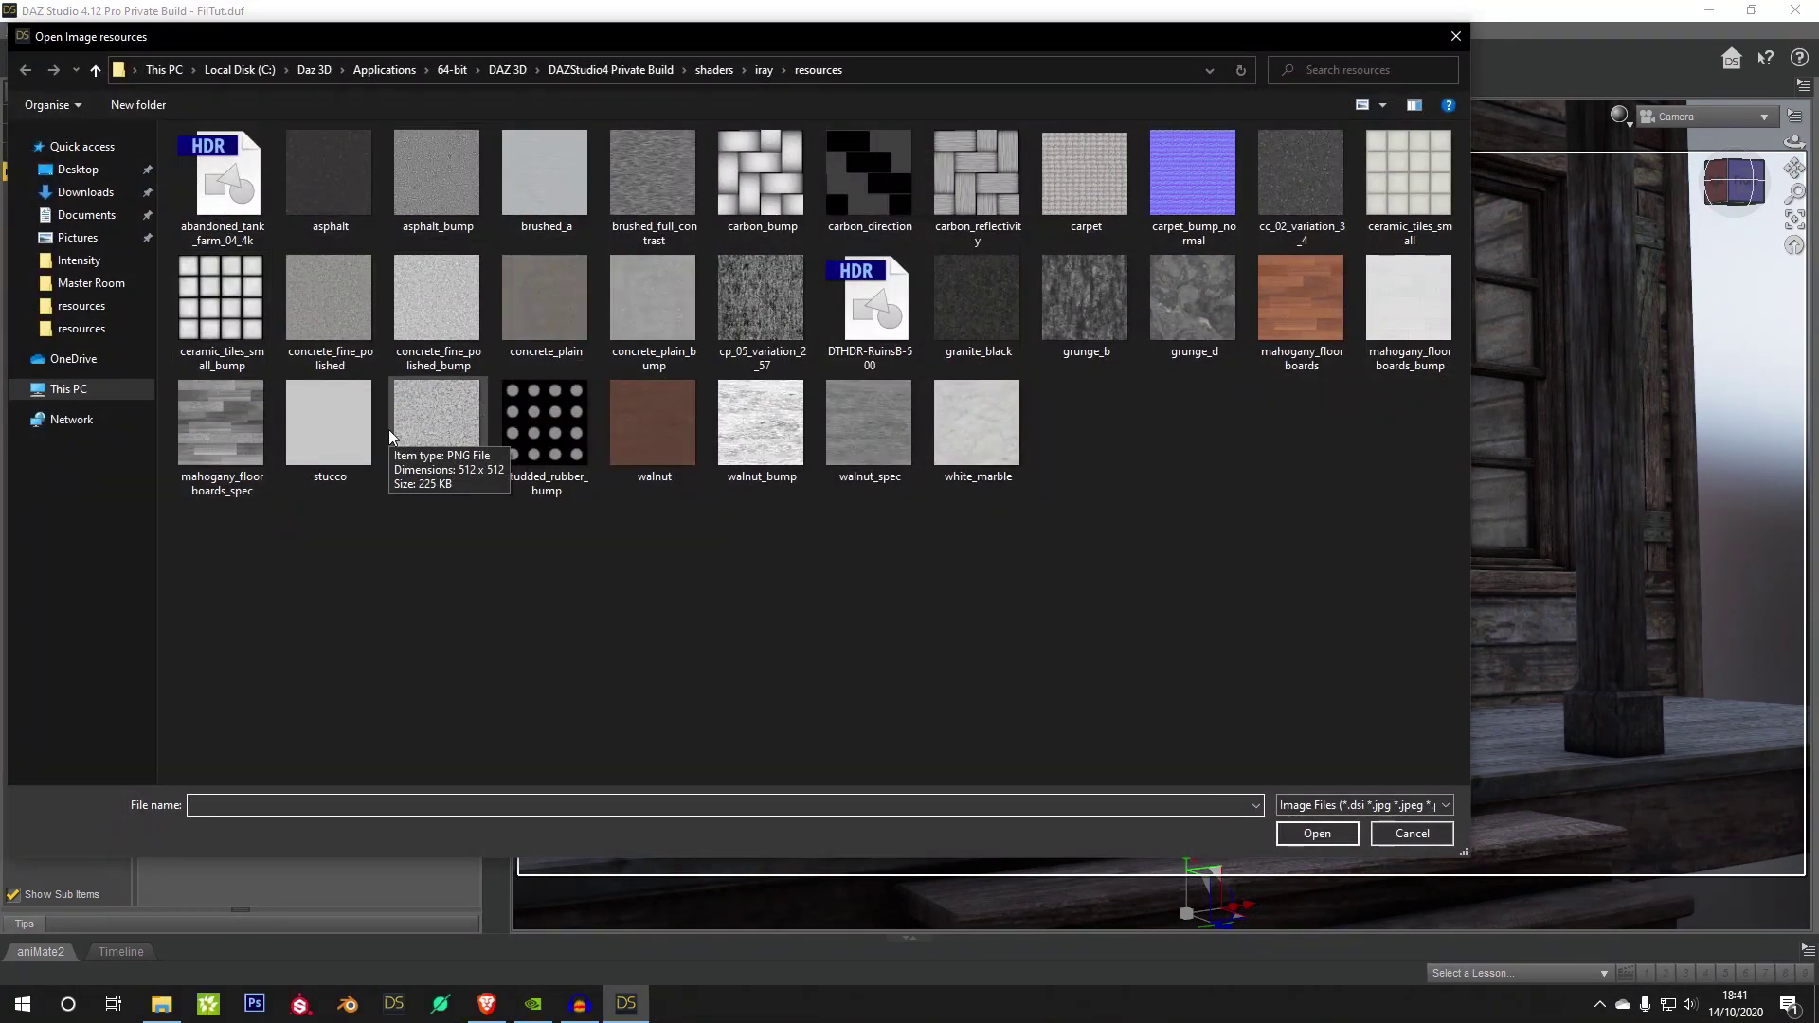
pyautogui.click(230, 165)
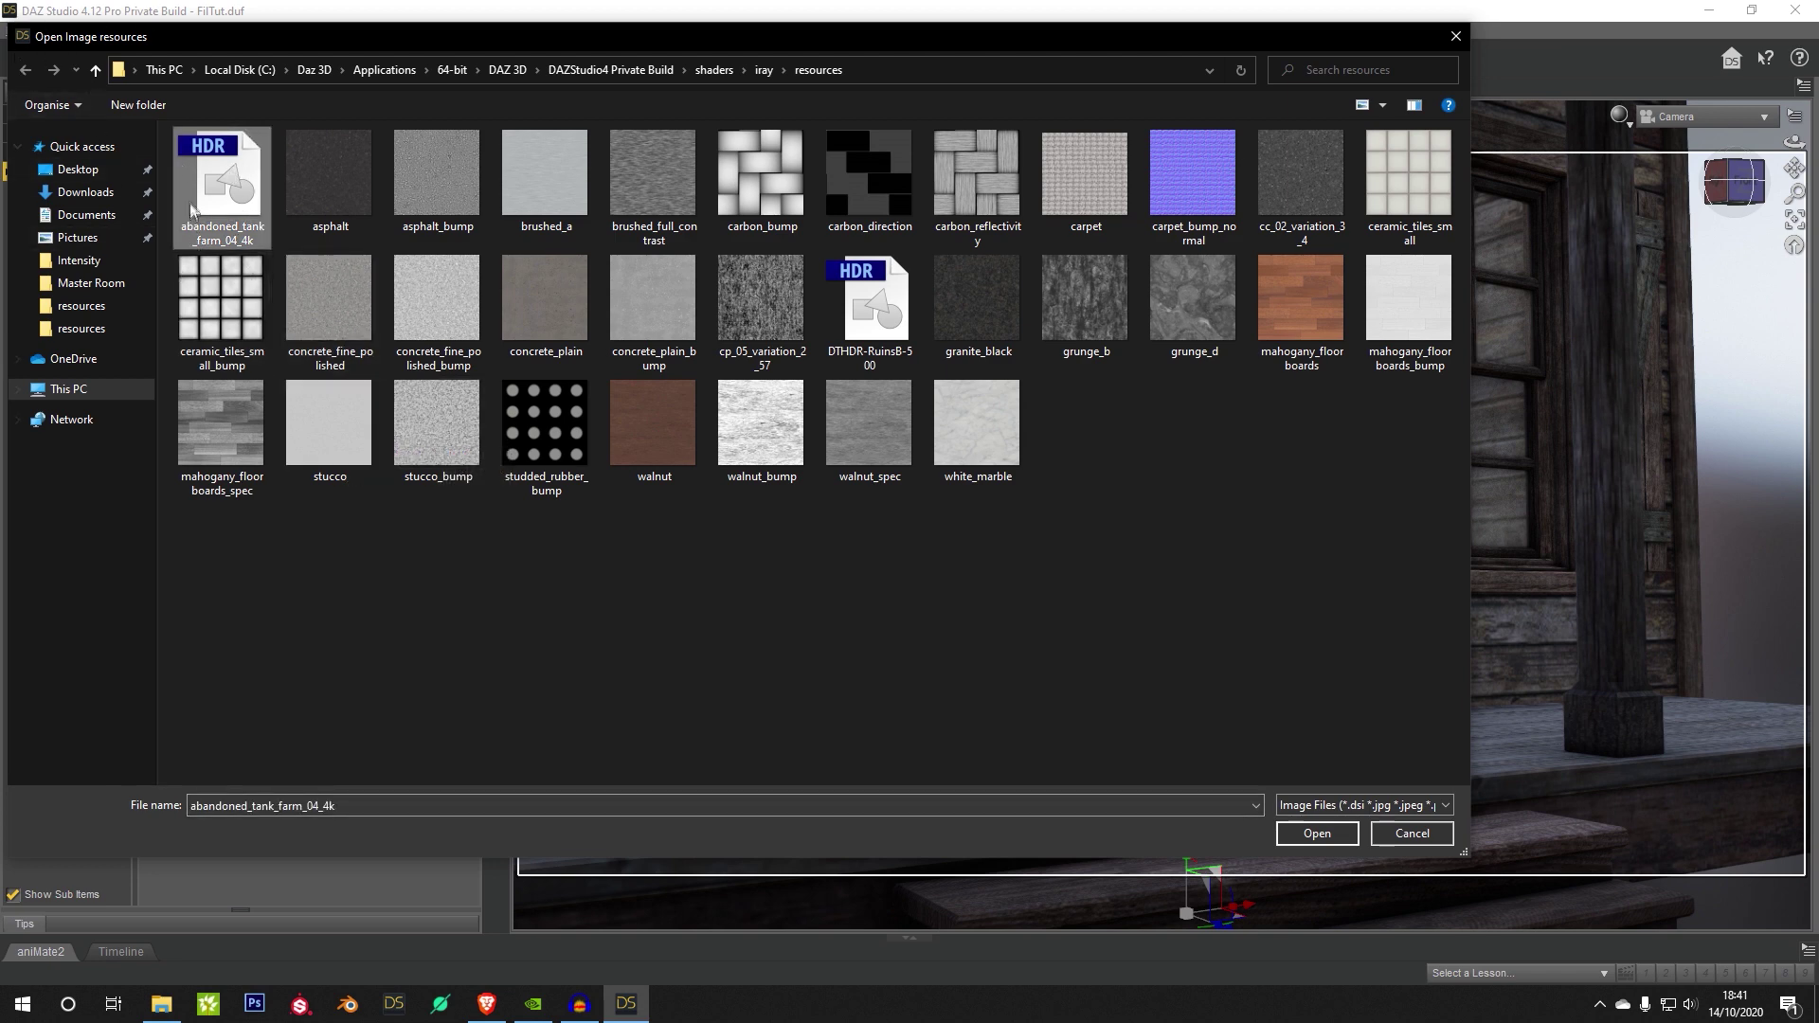
pyautogui.doubleClick(220, 168)
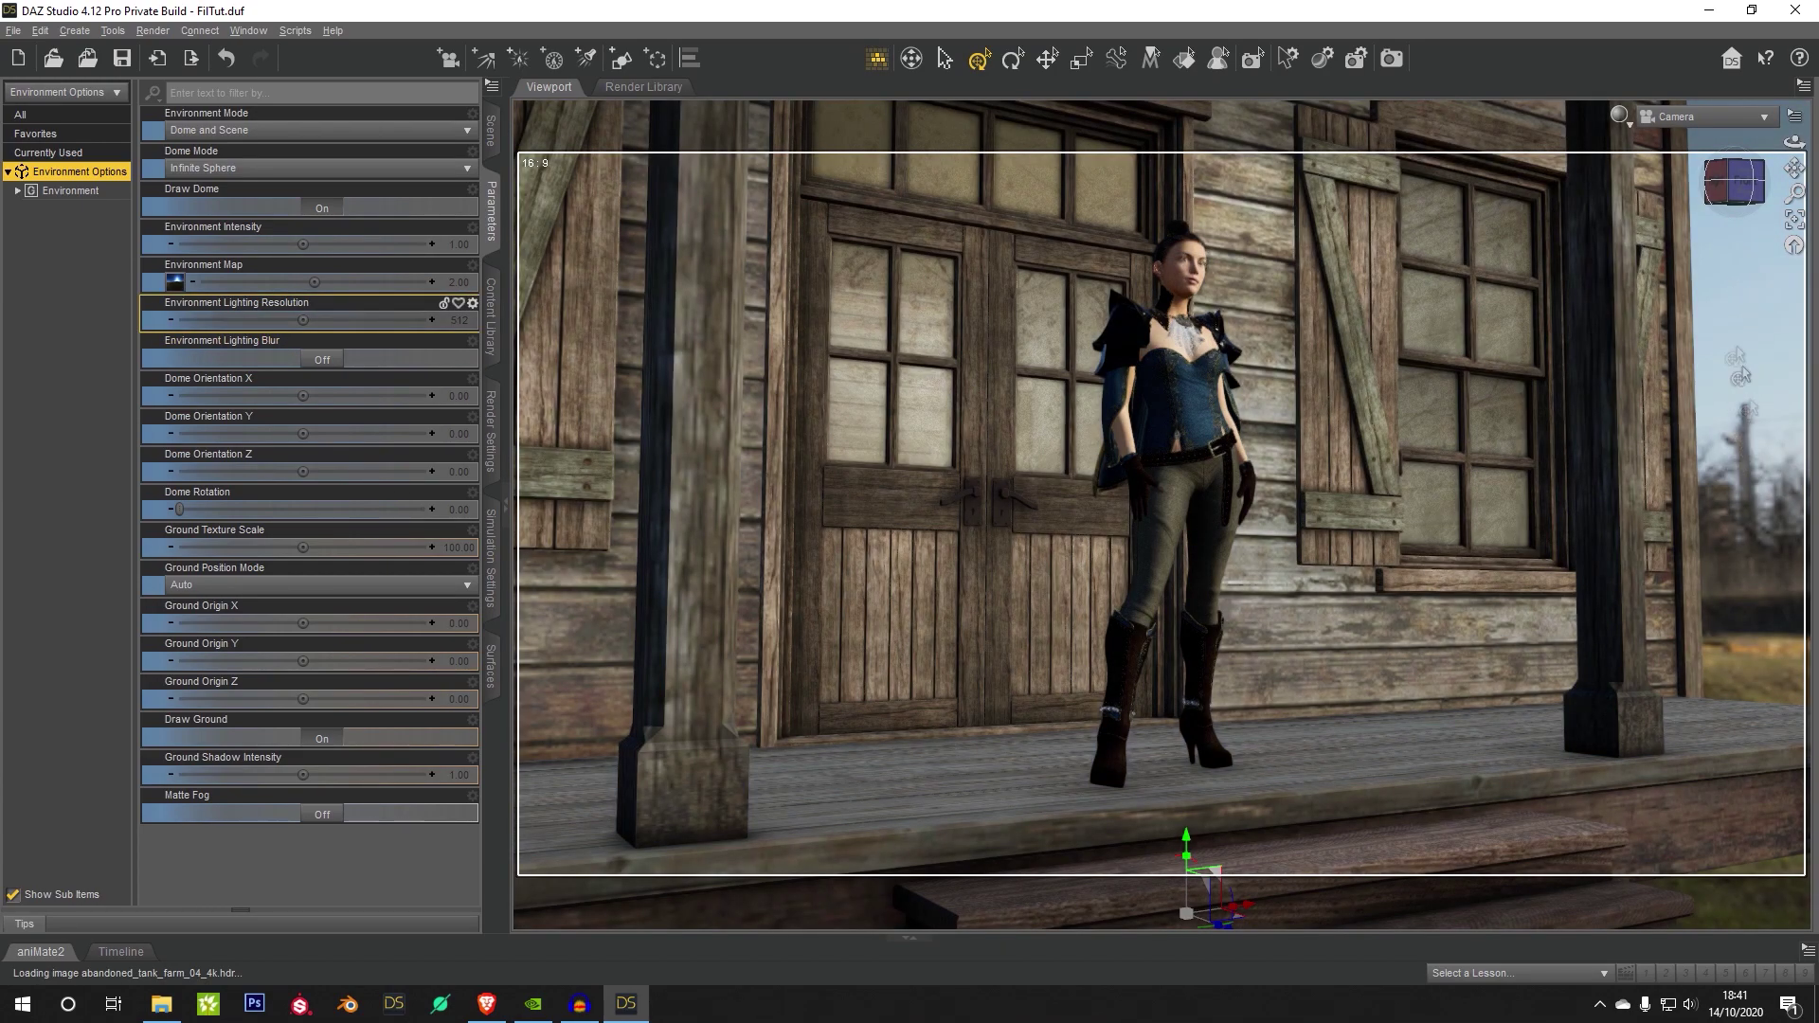
# Step: Switch to Perspective View, then pan across the landscape and tilt up toward the sky
pyautogui.click(1705, 117)
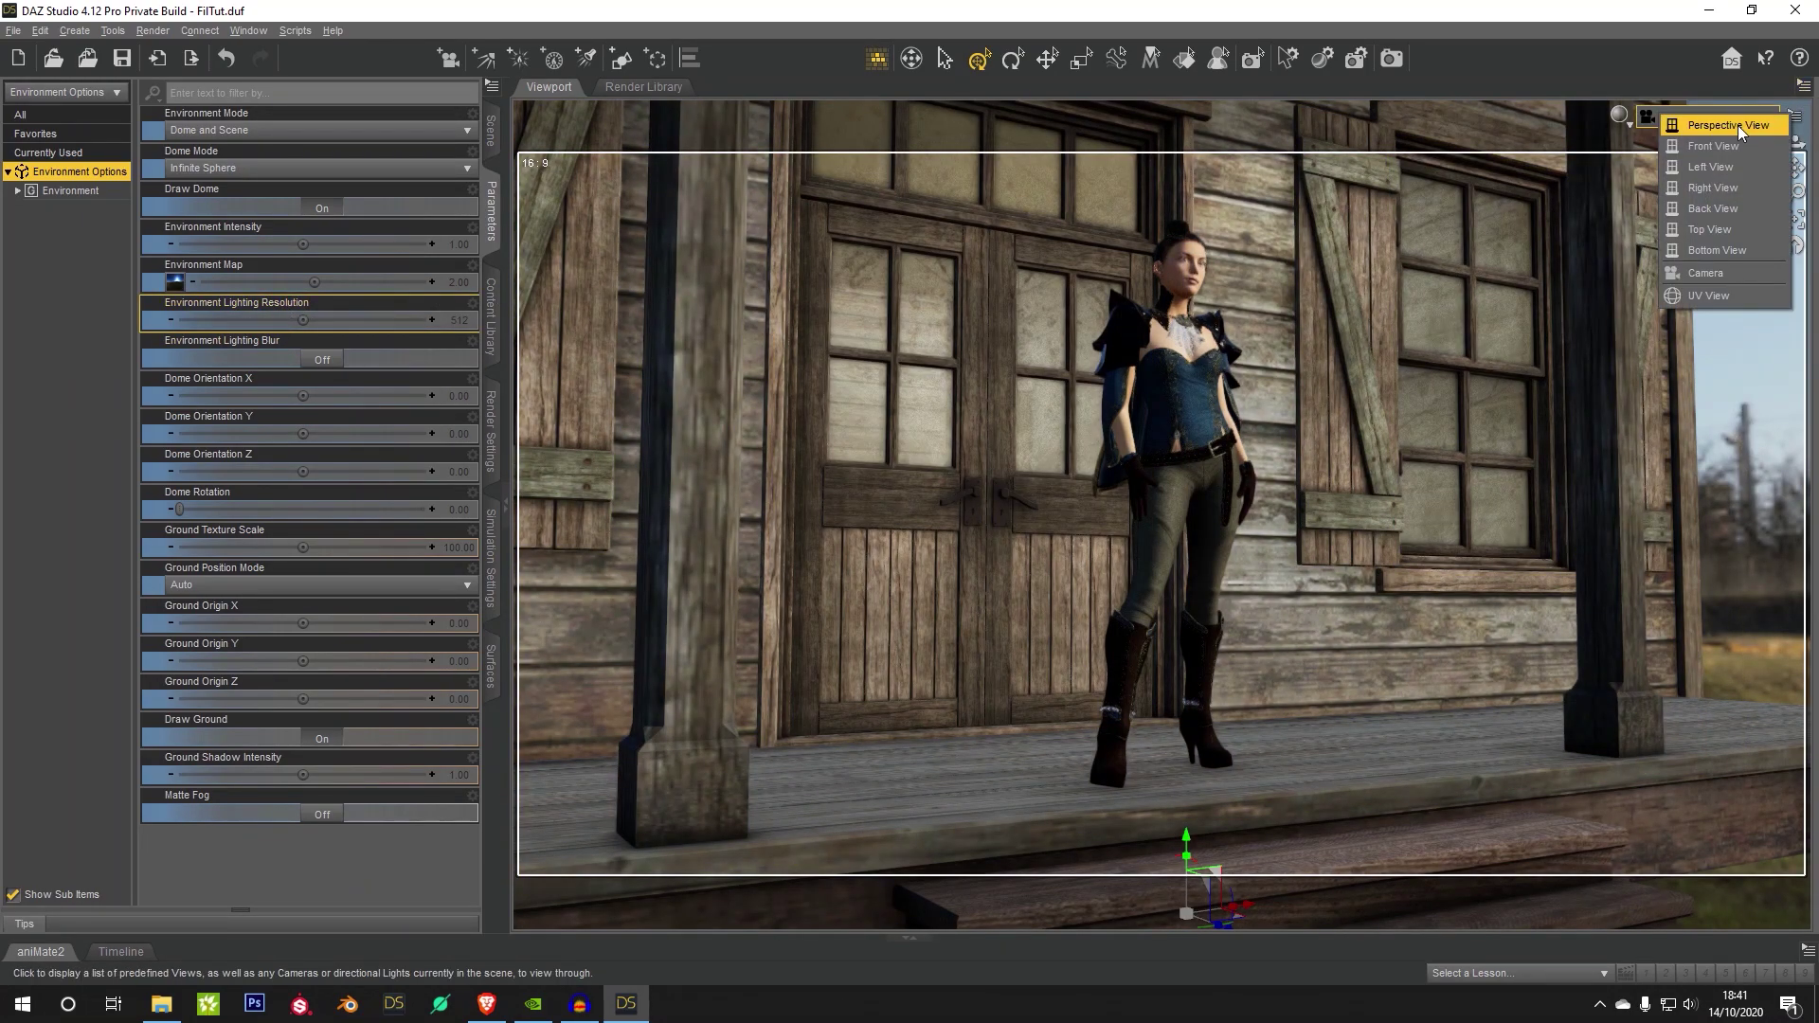
pyautogui.click(1715, 124)
pyautogui.moveTo(1794, 168); pyautogui.dragTo(1811, 169)
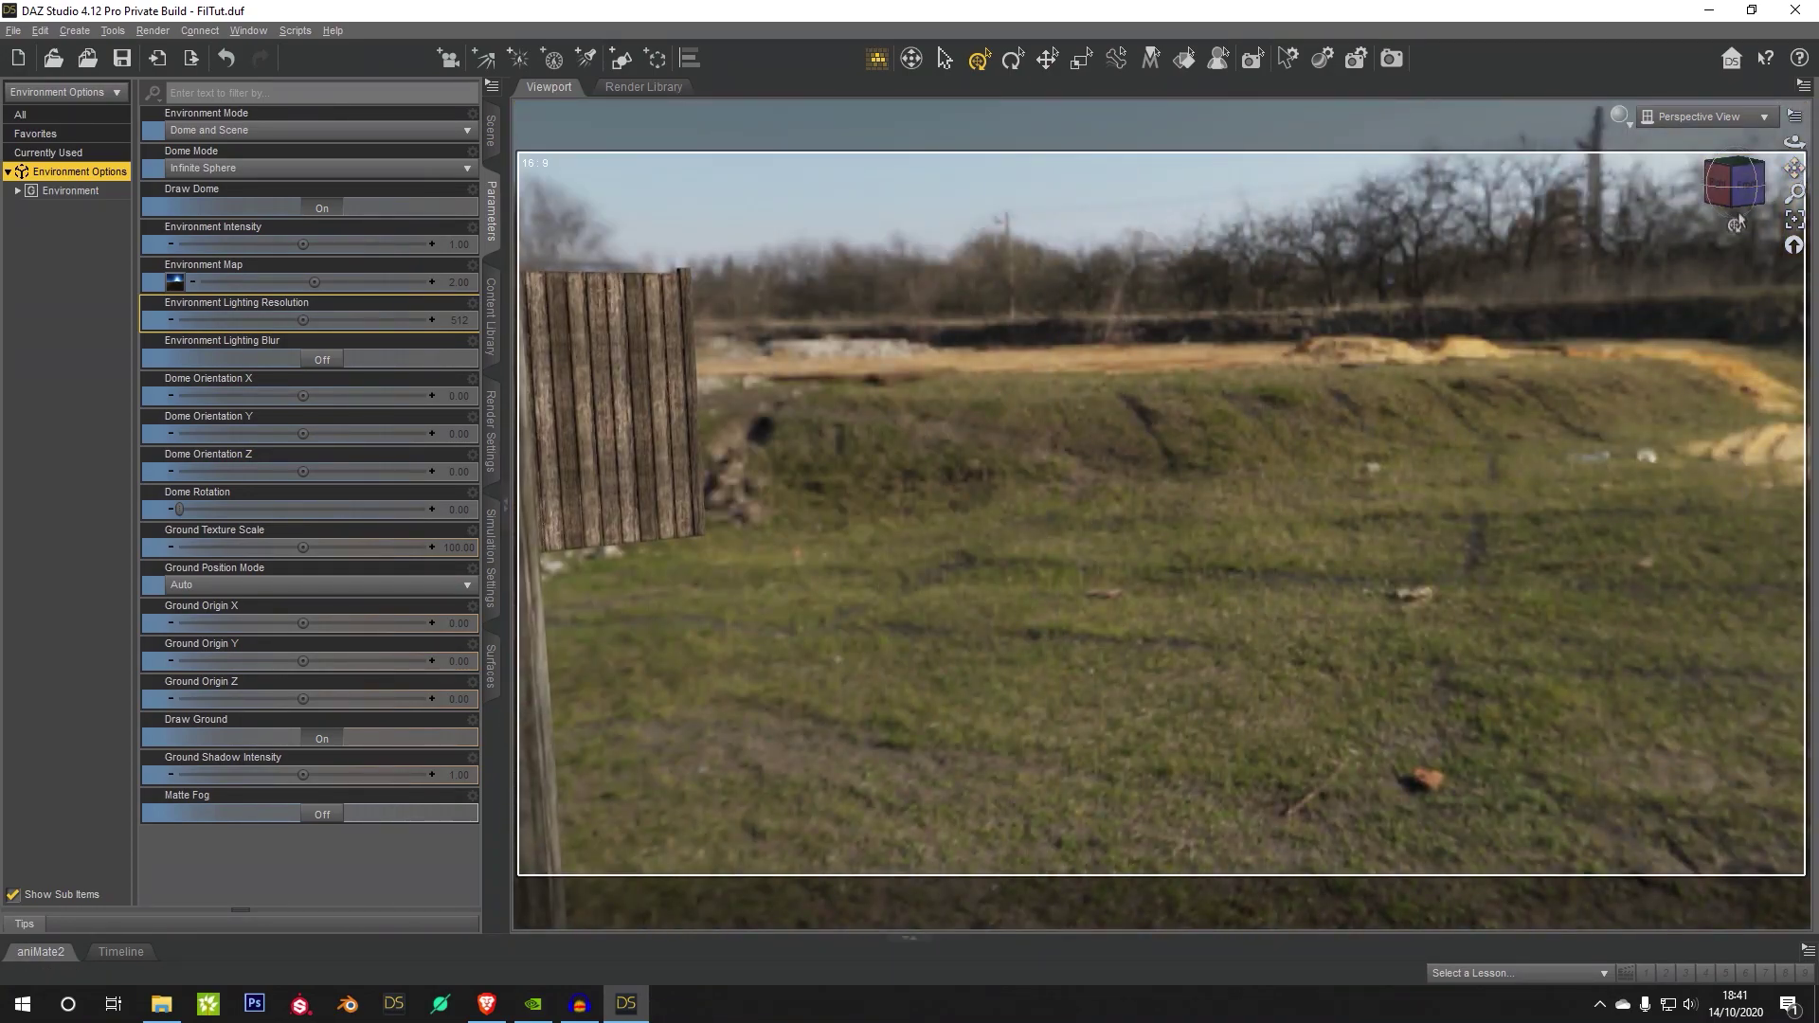
pyautogui.moveTo(1739, 222); pyautogui.dragTo(1583, 262)
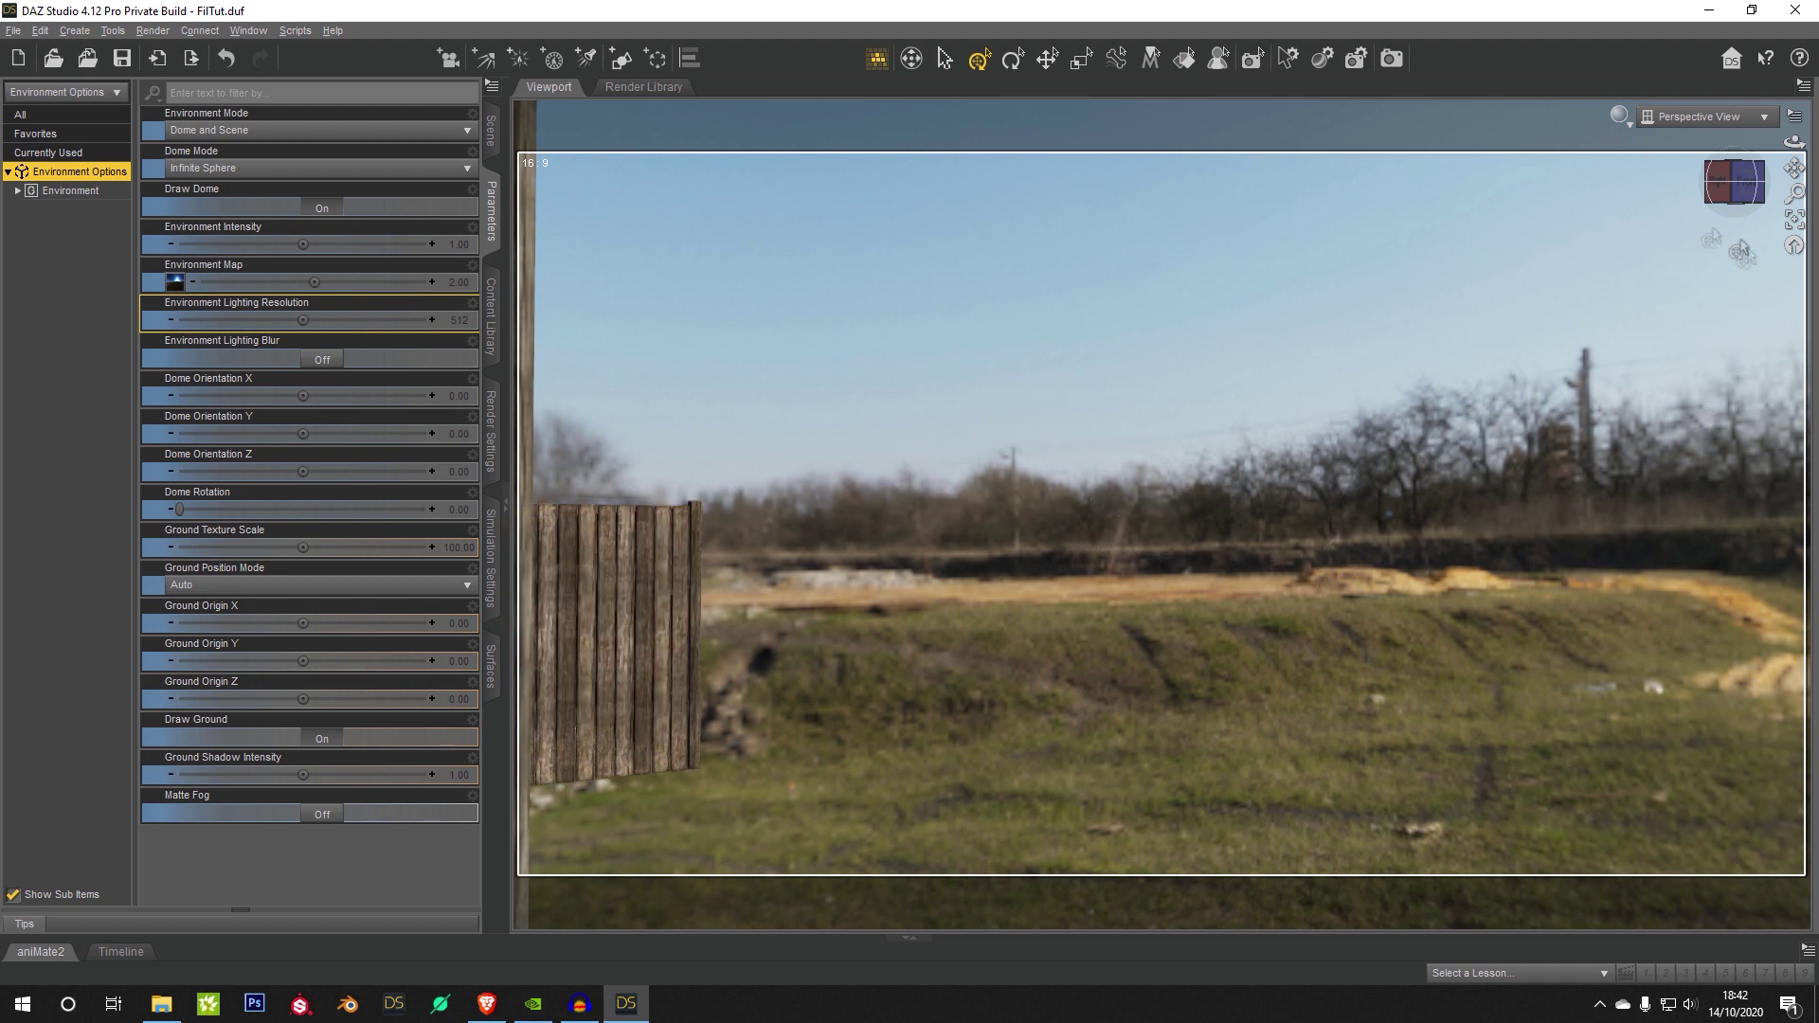
pyautogui.click(1619, 115)
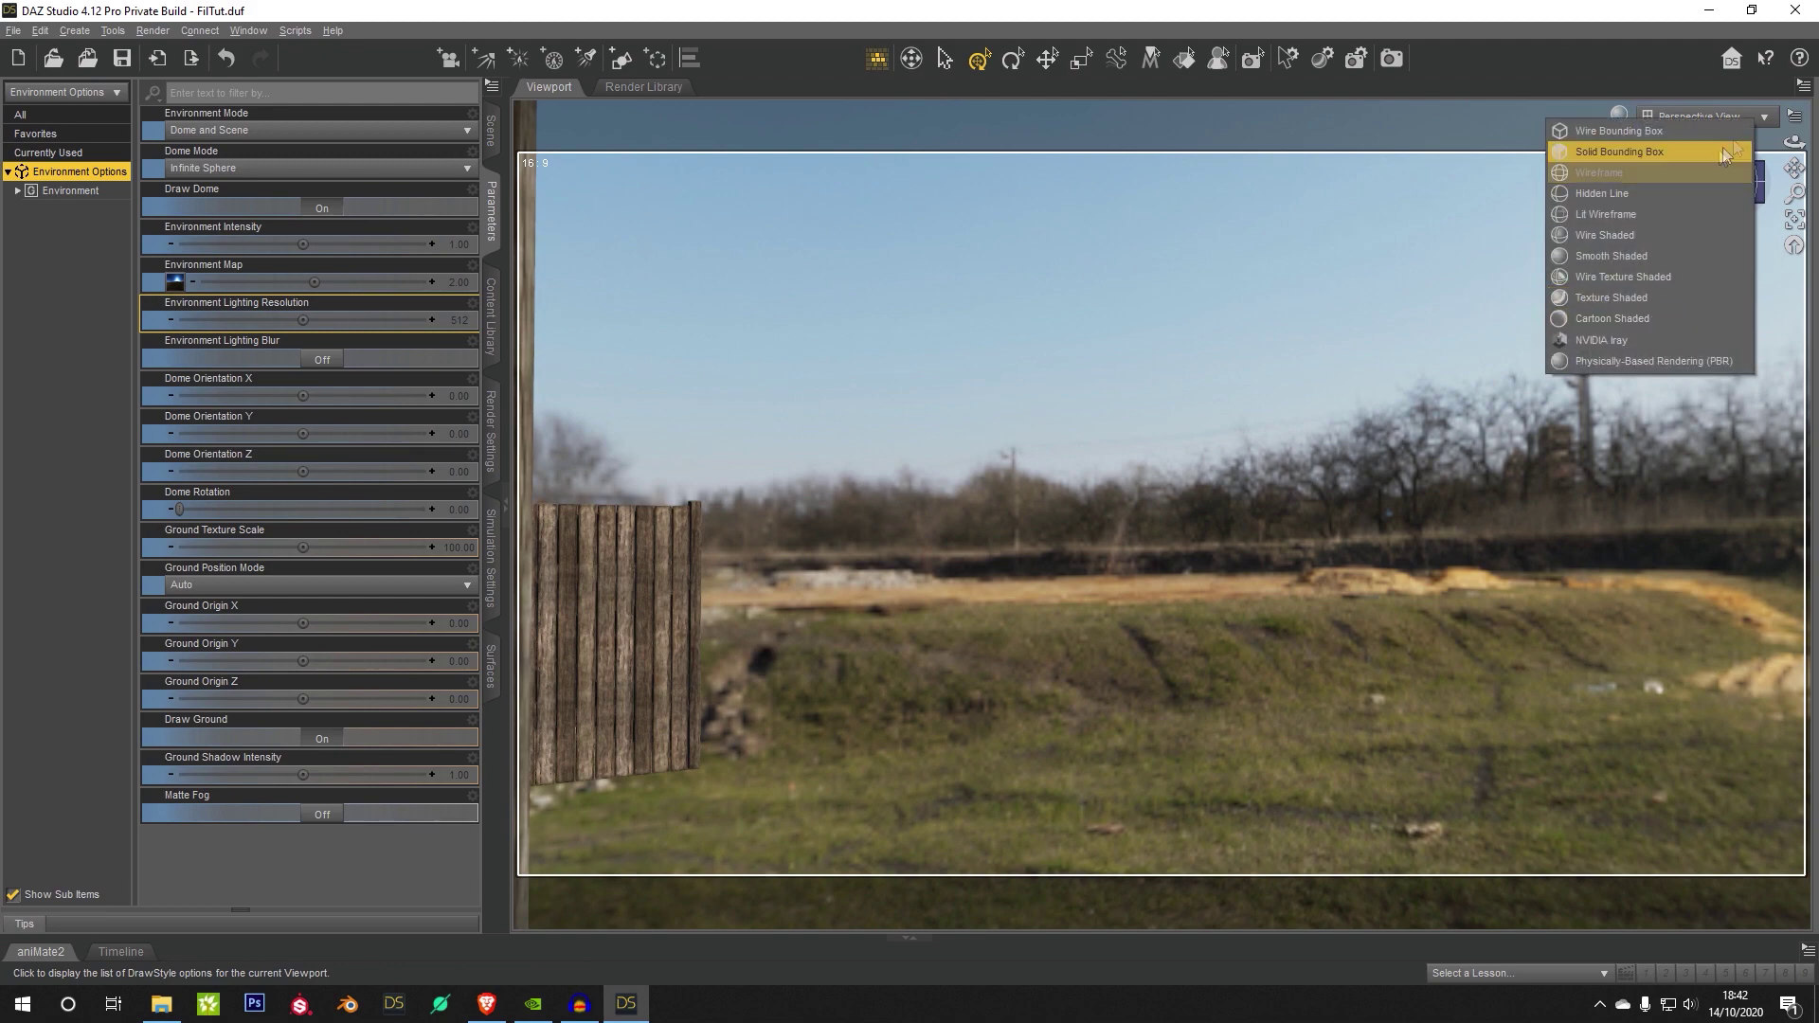
# Step: Return the viewport to the Camera view of the woman on the porch
pyautogui.click(1764, 115)
pyautogui.click(1764, 115)
pyautogui.click(1734, 267)
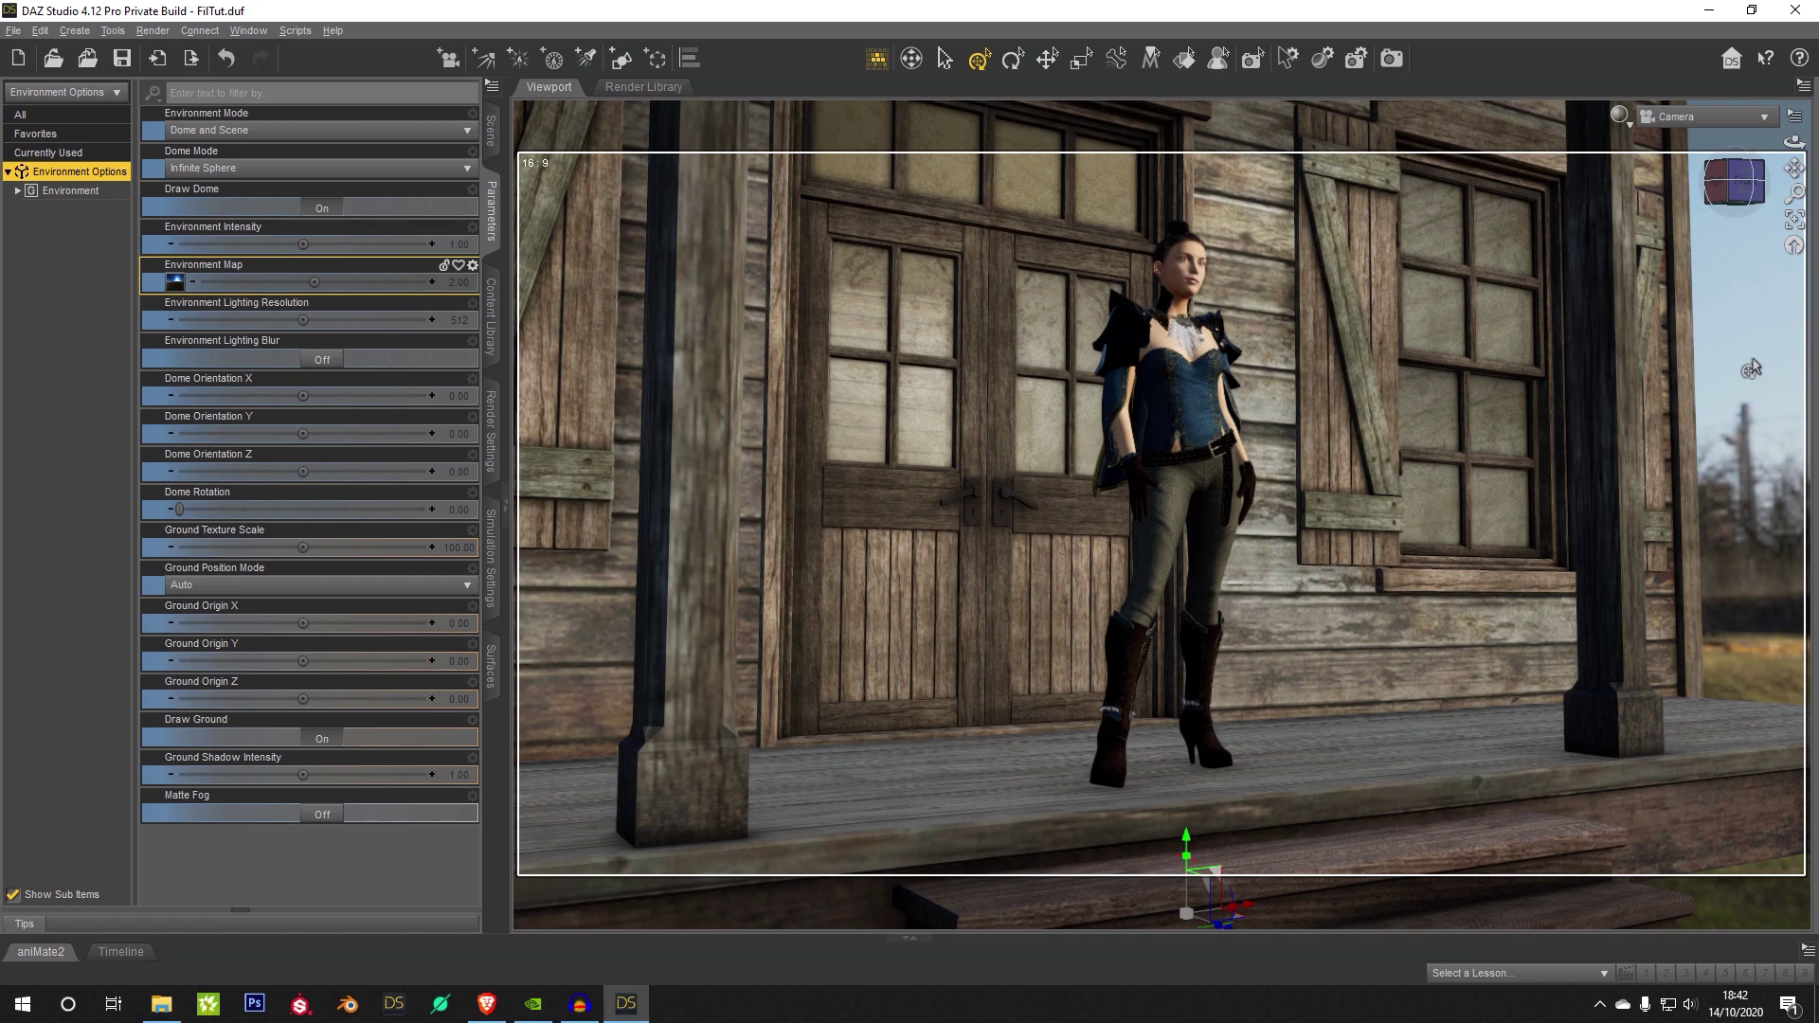
# Step: Set the door's une_win surface Emission Color to white, then undo it back to black
pyautogui.hotkey('ctrl', 'shift', 'u')
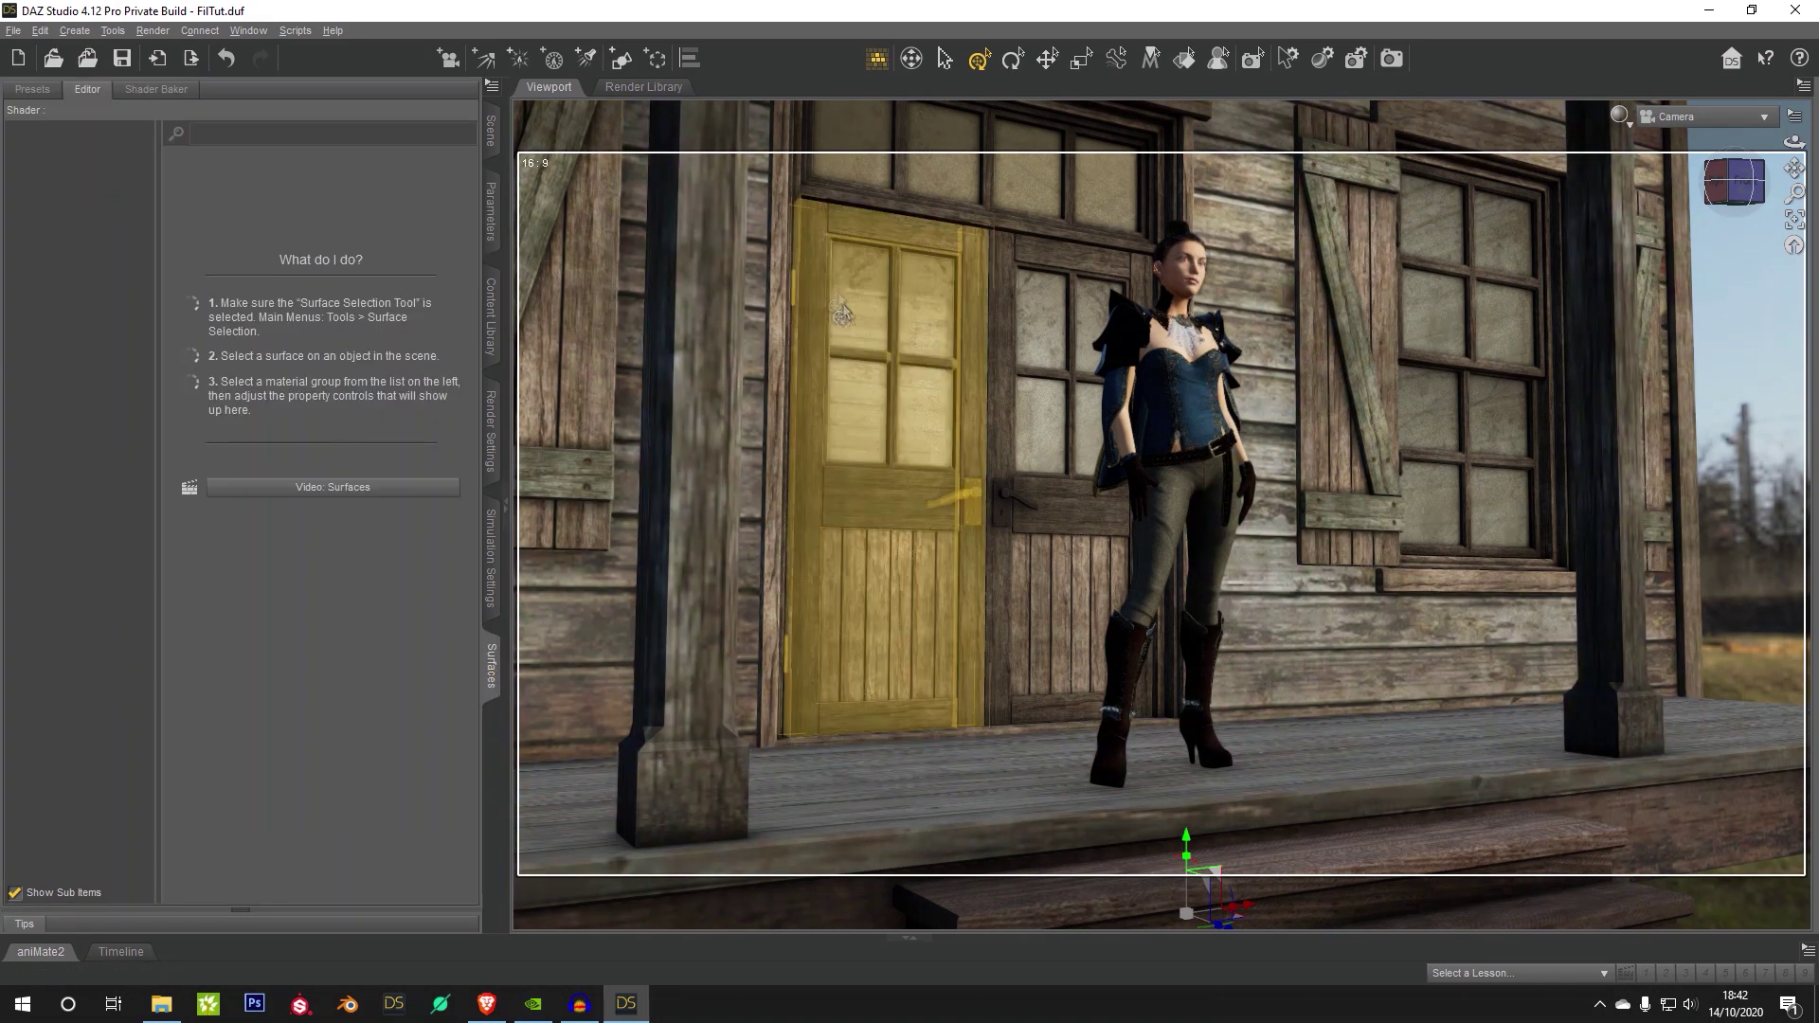
pyautogui.click(842, 313)
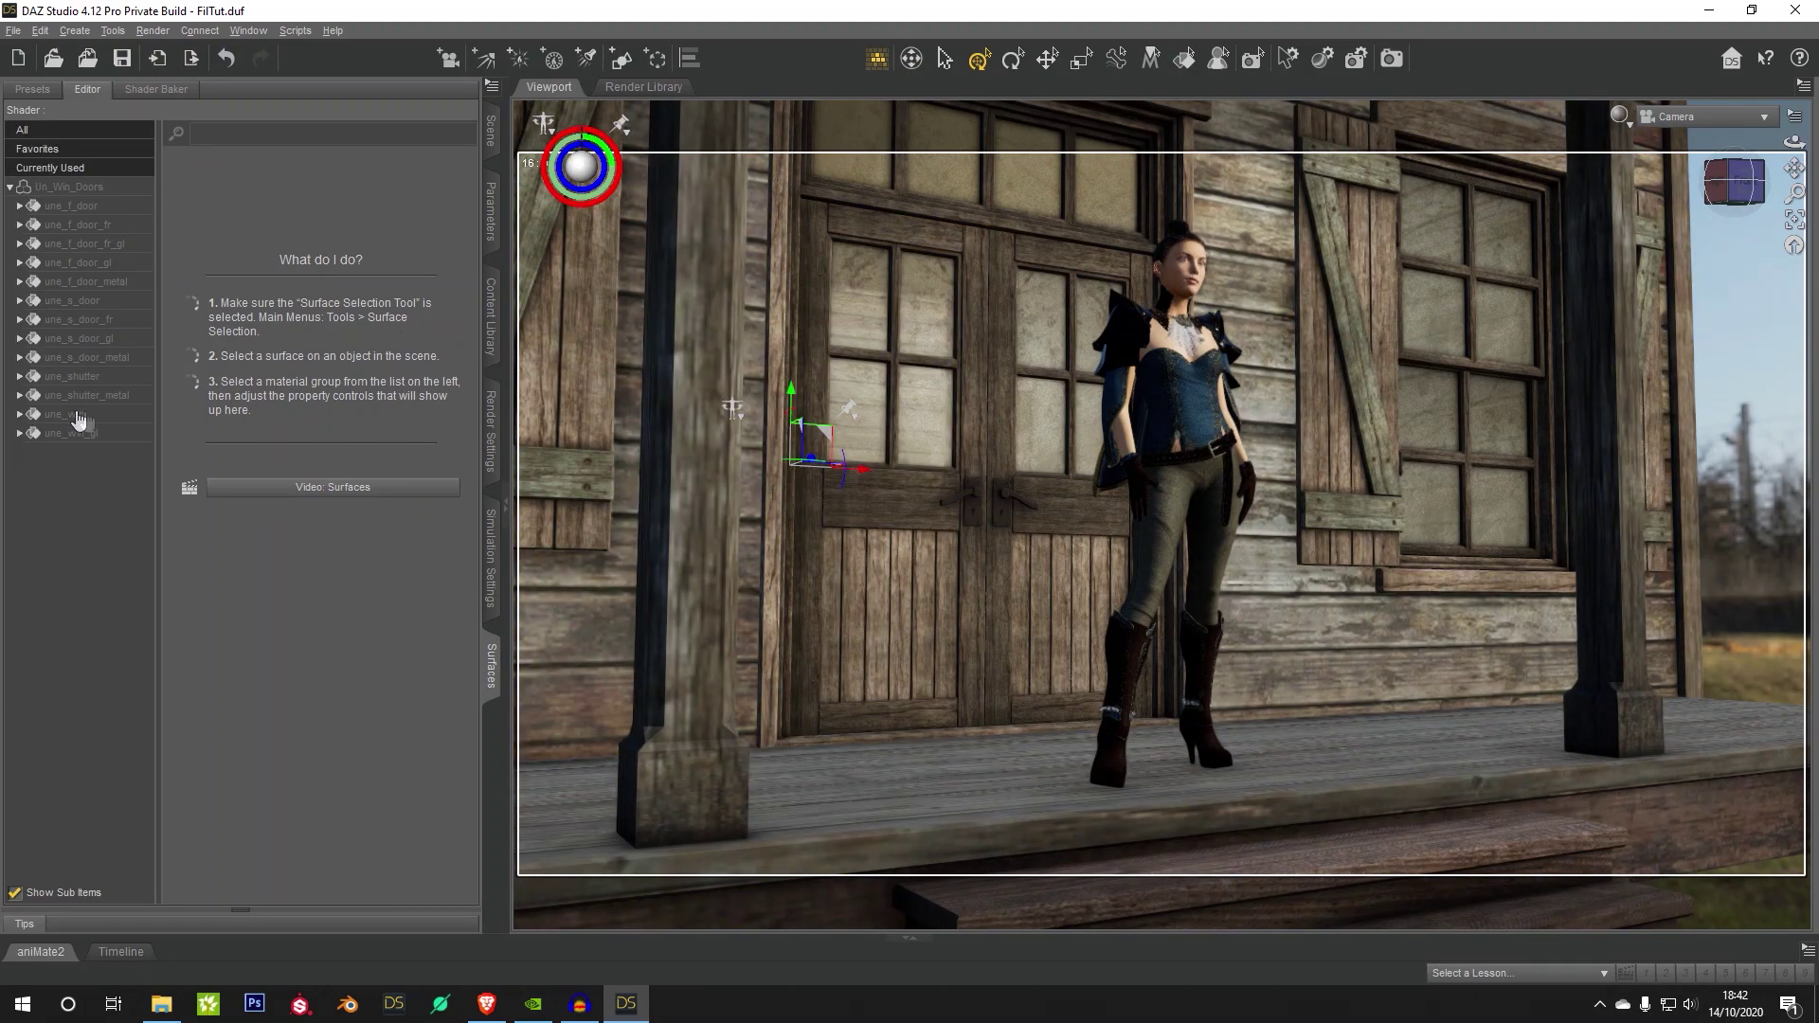
pyautogui.click(79, 414)
pyautogui.scroll(-5, 312, 474)
pyautogui.click(318, 399)
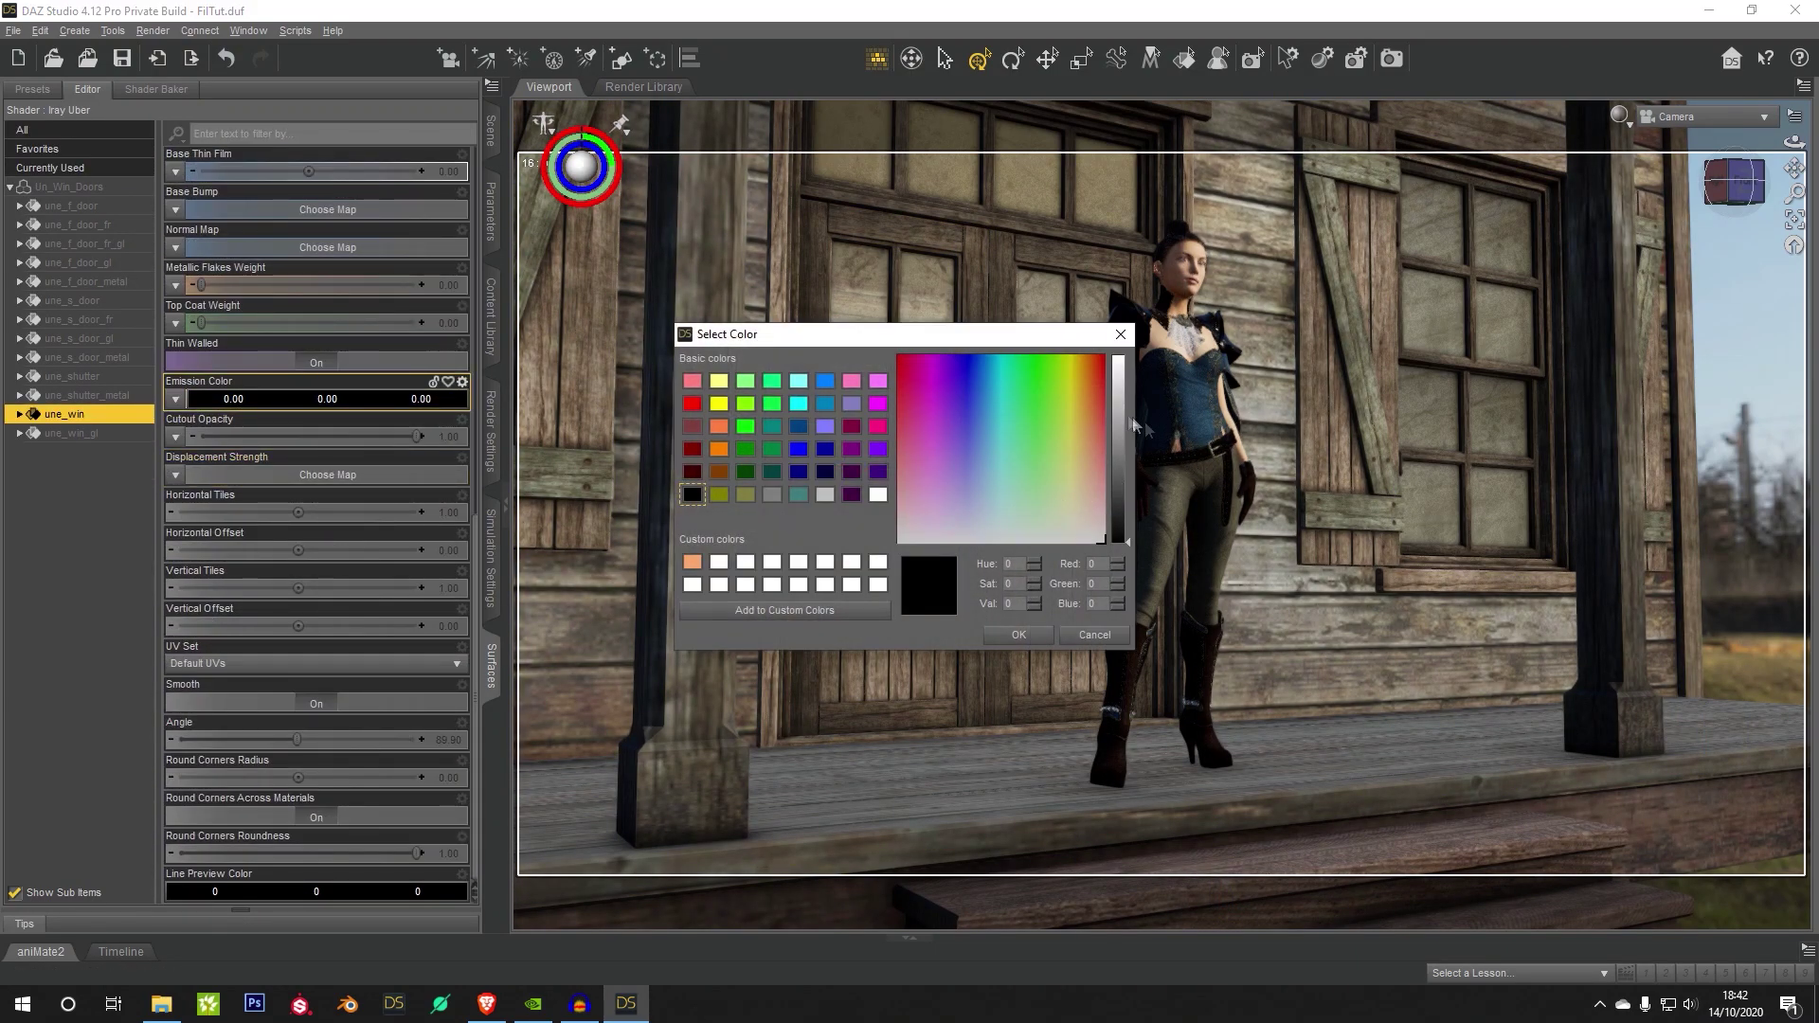
pyautogui.moveTo(1134, 425); pyautogui.dragTo(1124, 358)
pyautogui.click(1039, 643)
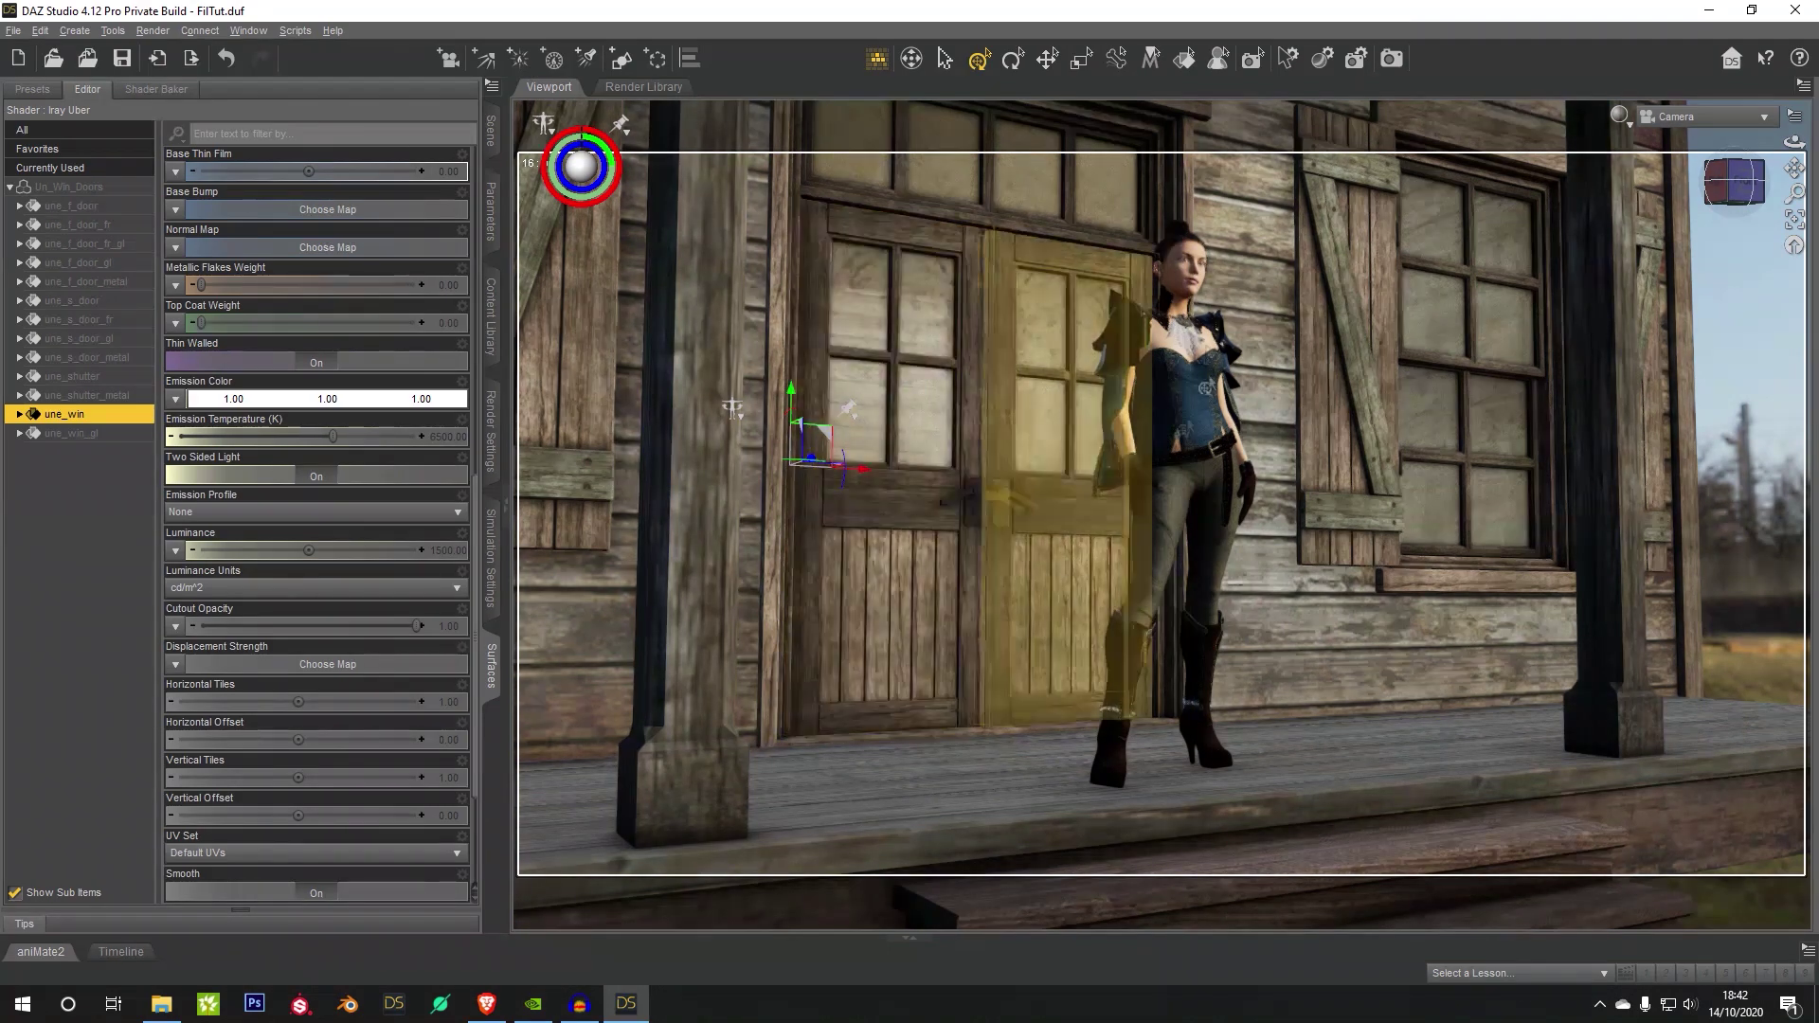
pyautogui.hotkey('ctrl', 'z')
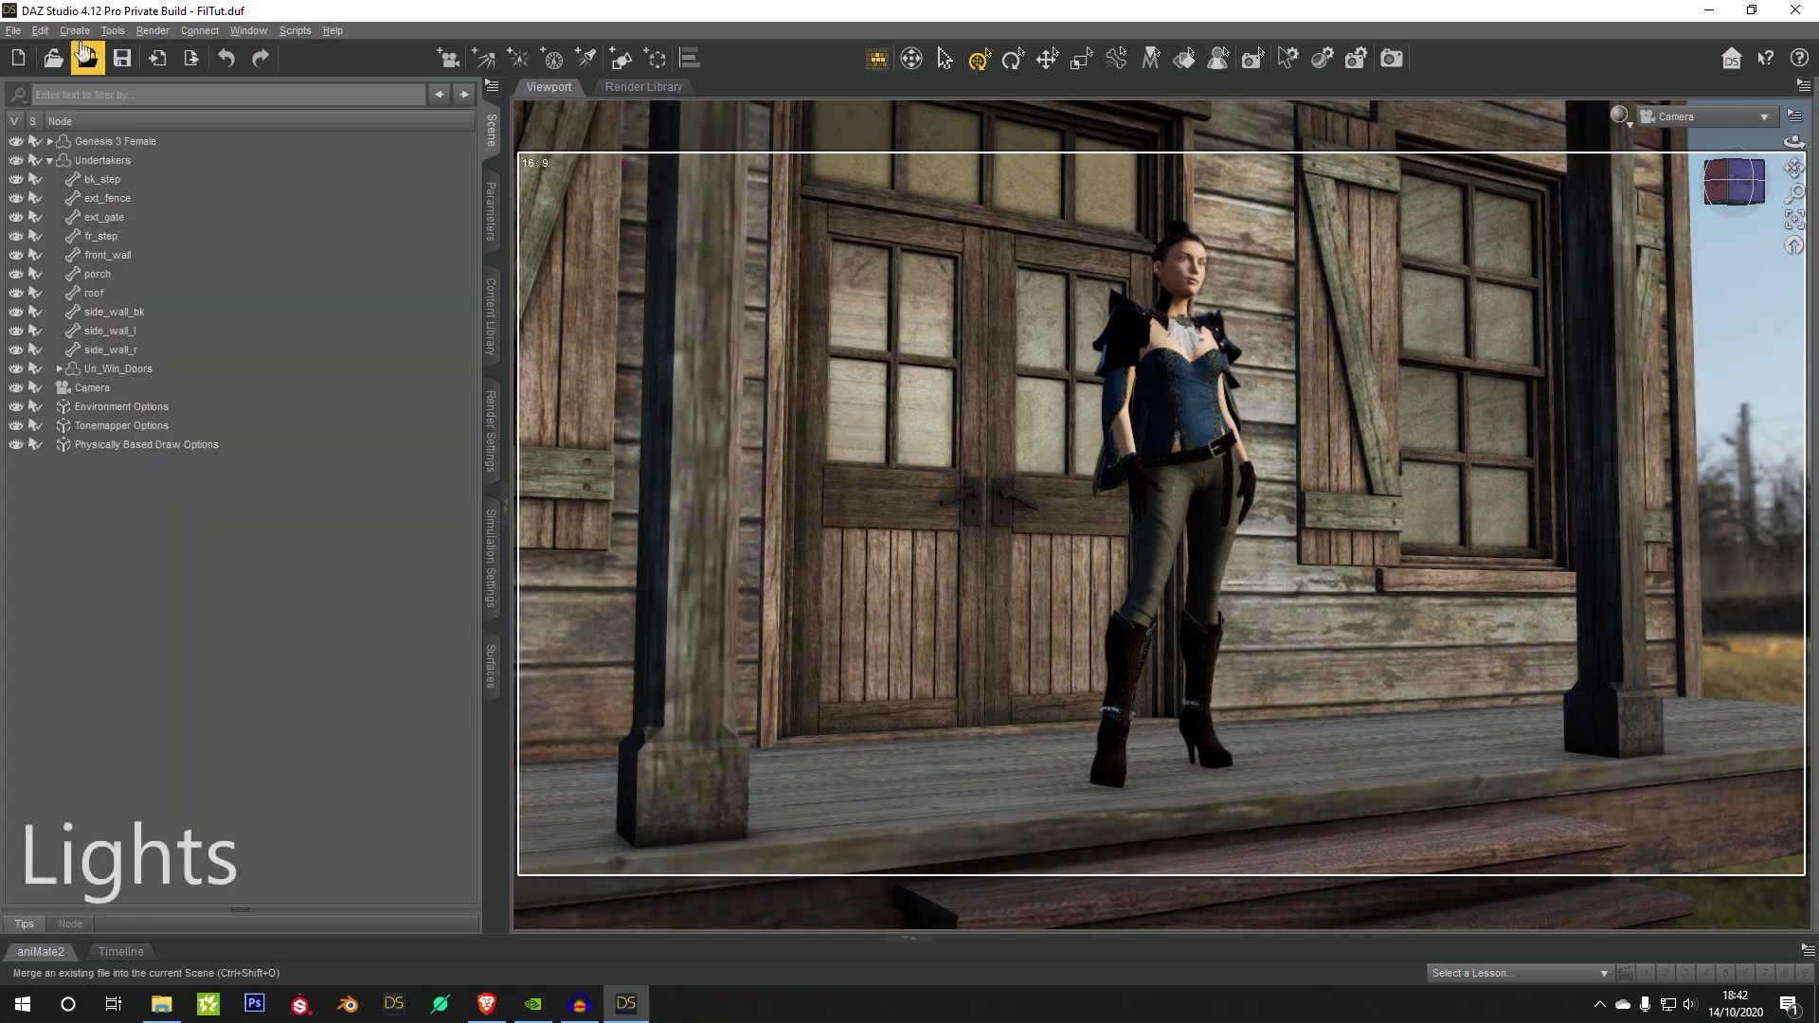
# Step: Add a new Point Light to the scene
pyautogui.click(81, 34)
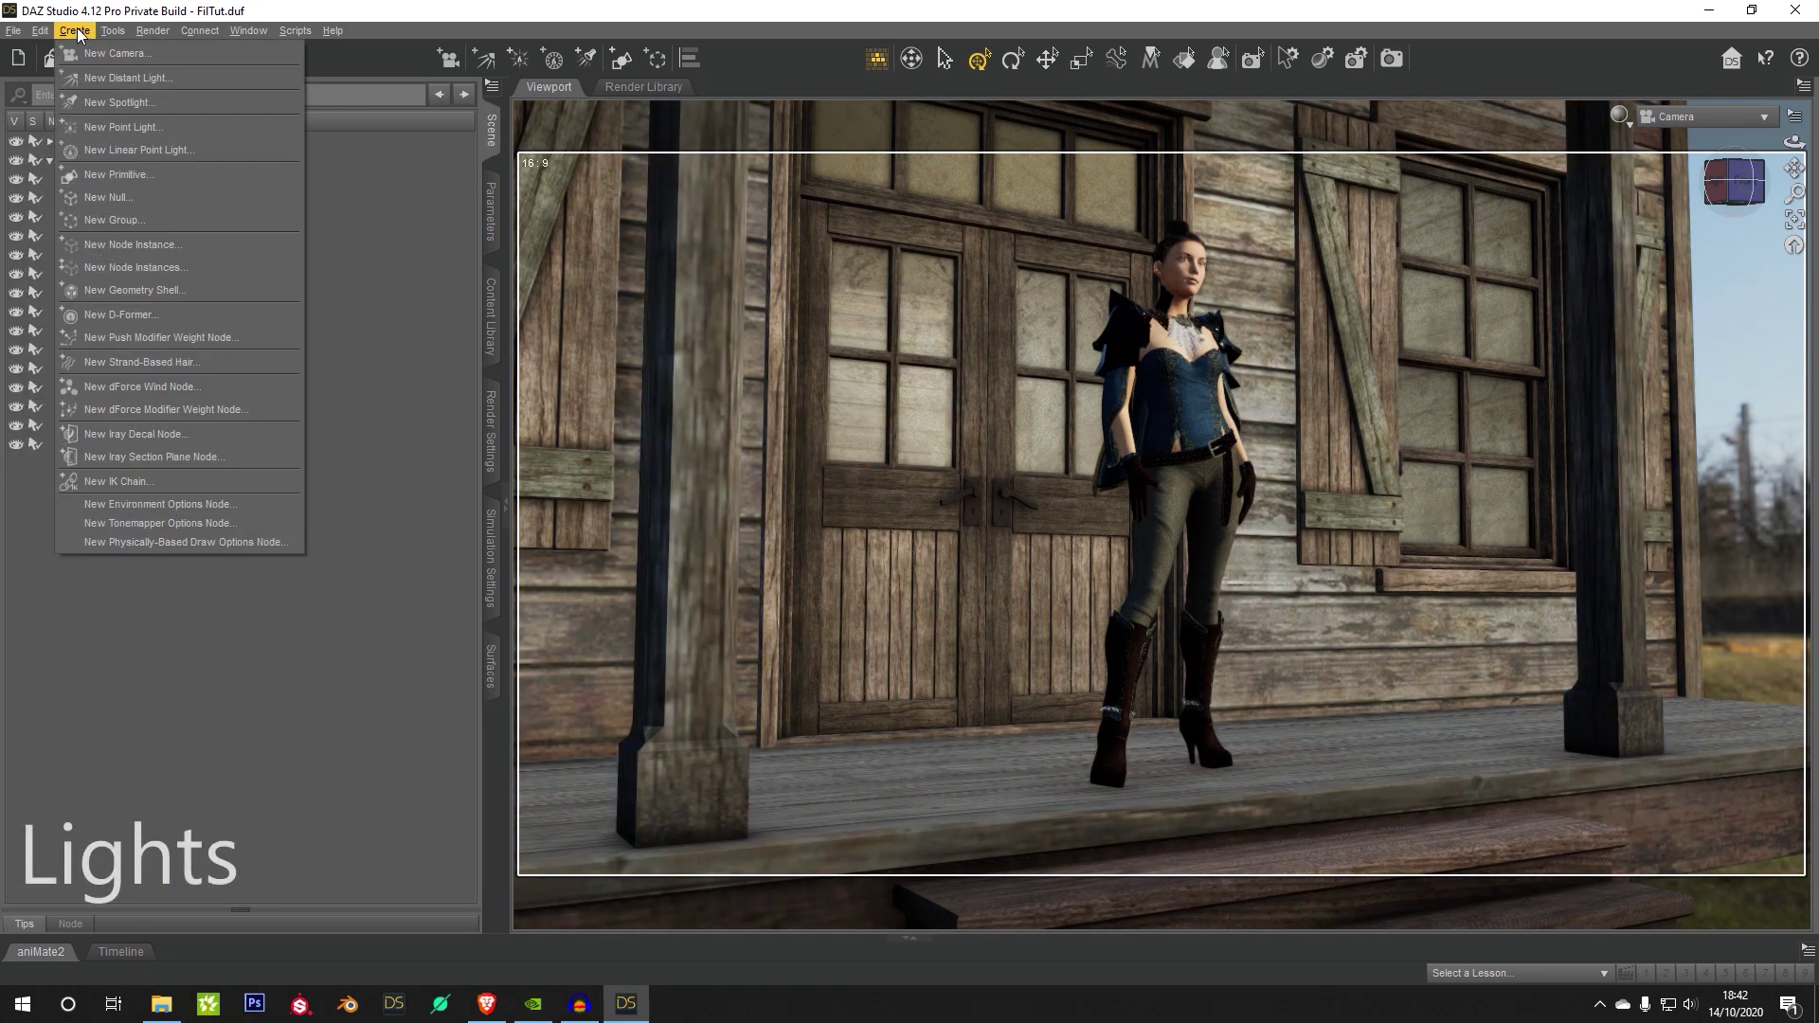
pyautogui.click(150, 127)
pyautogui.click(954, 559)
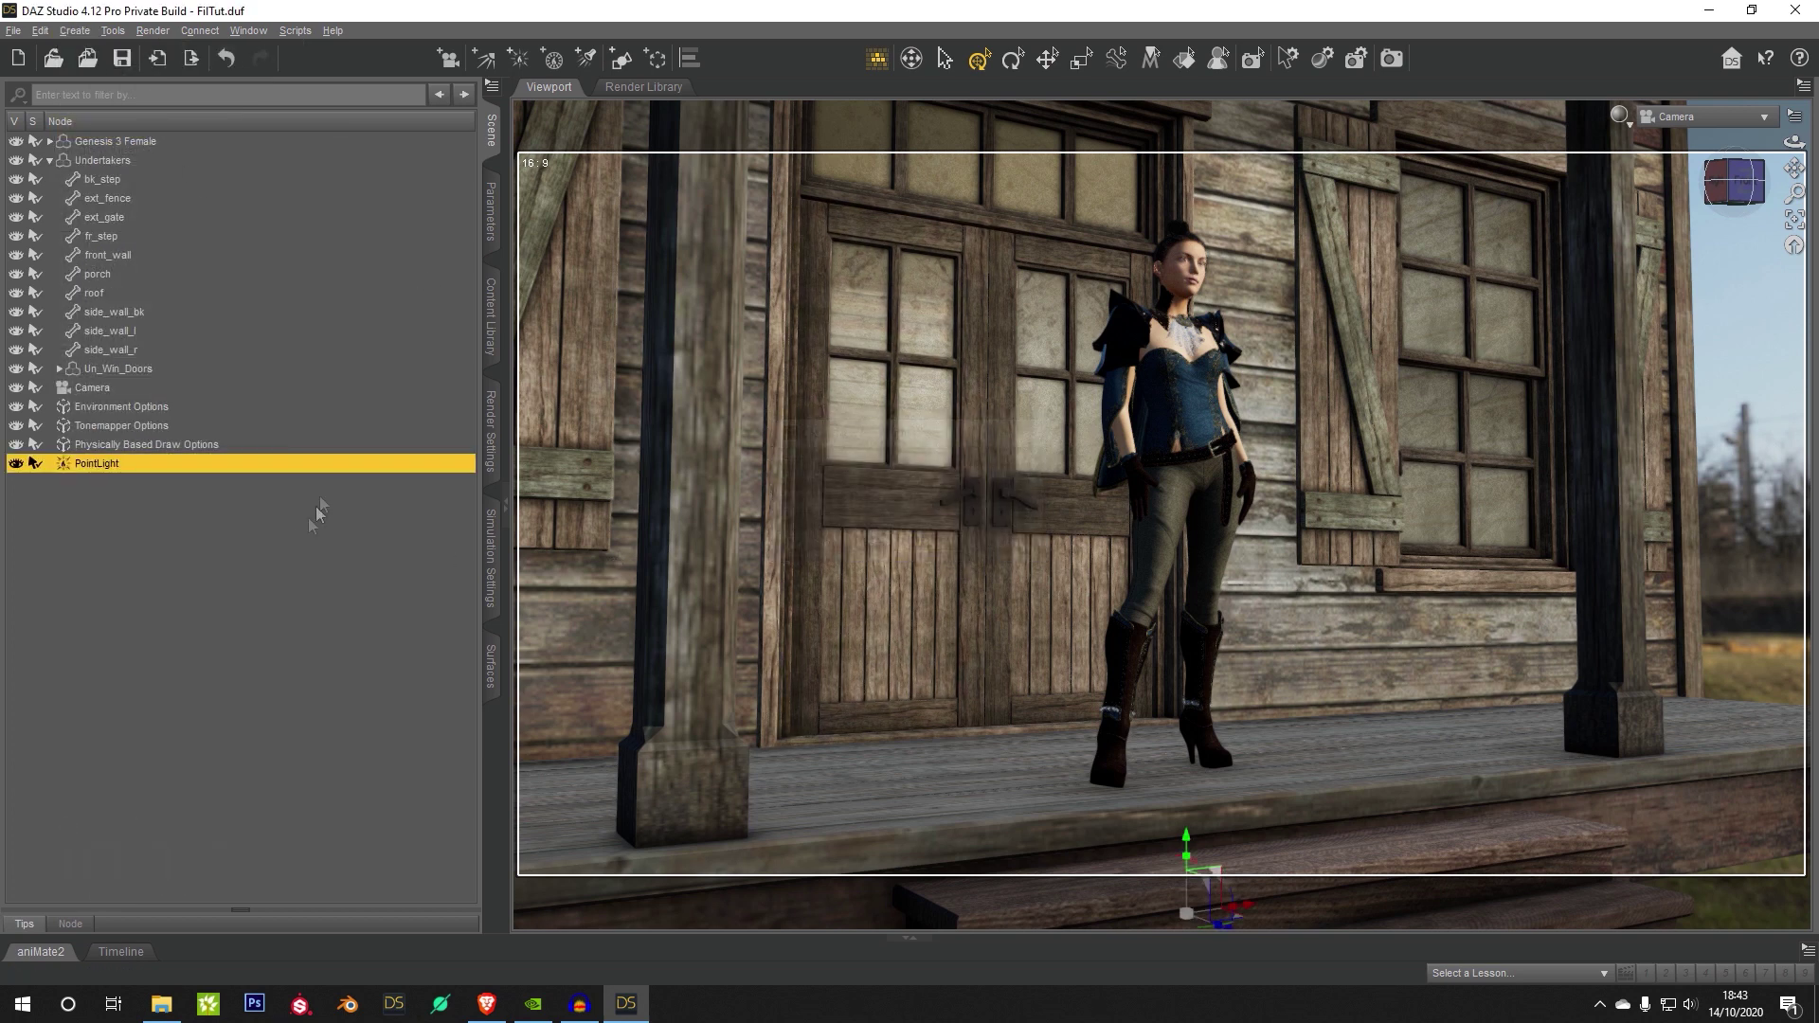
# Step: Lower the Environment Options' Environment Intensity to 0.84
pyautogui.click(174, 415)
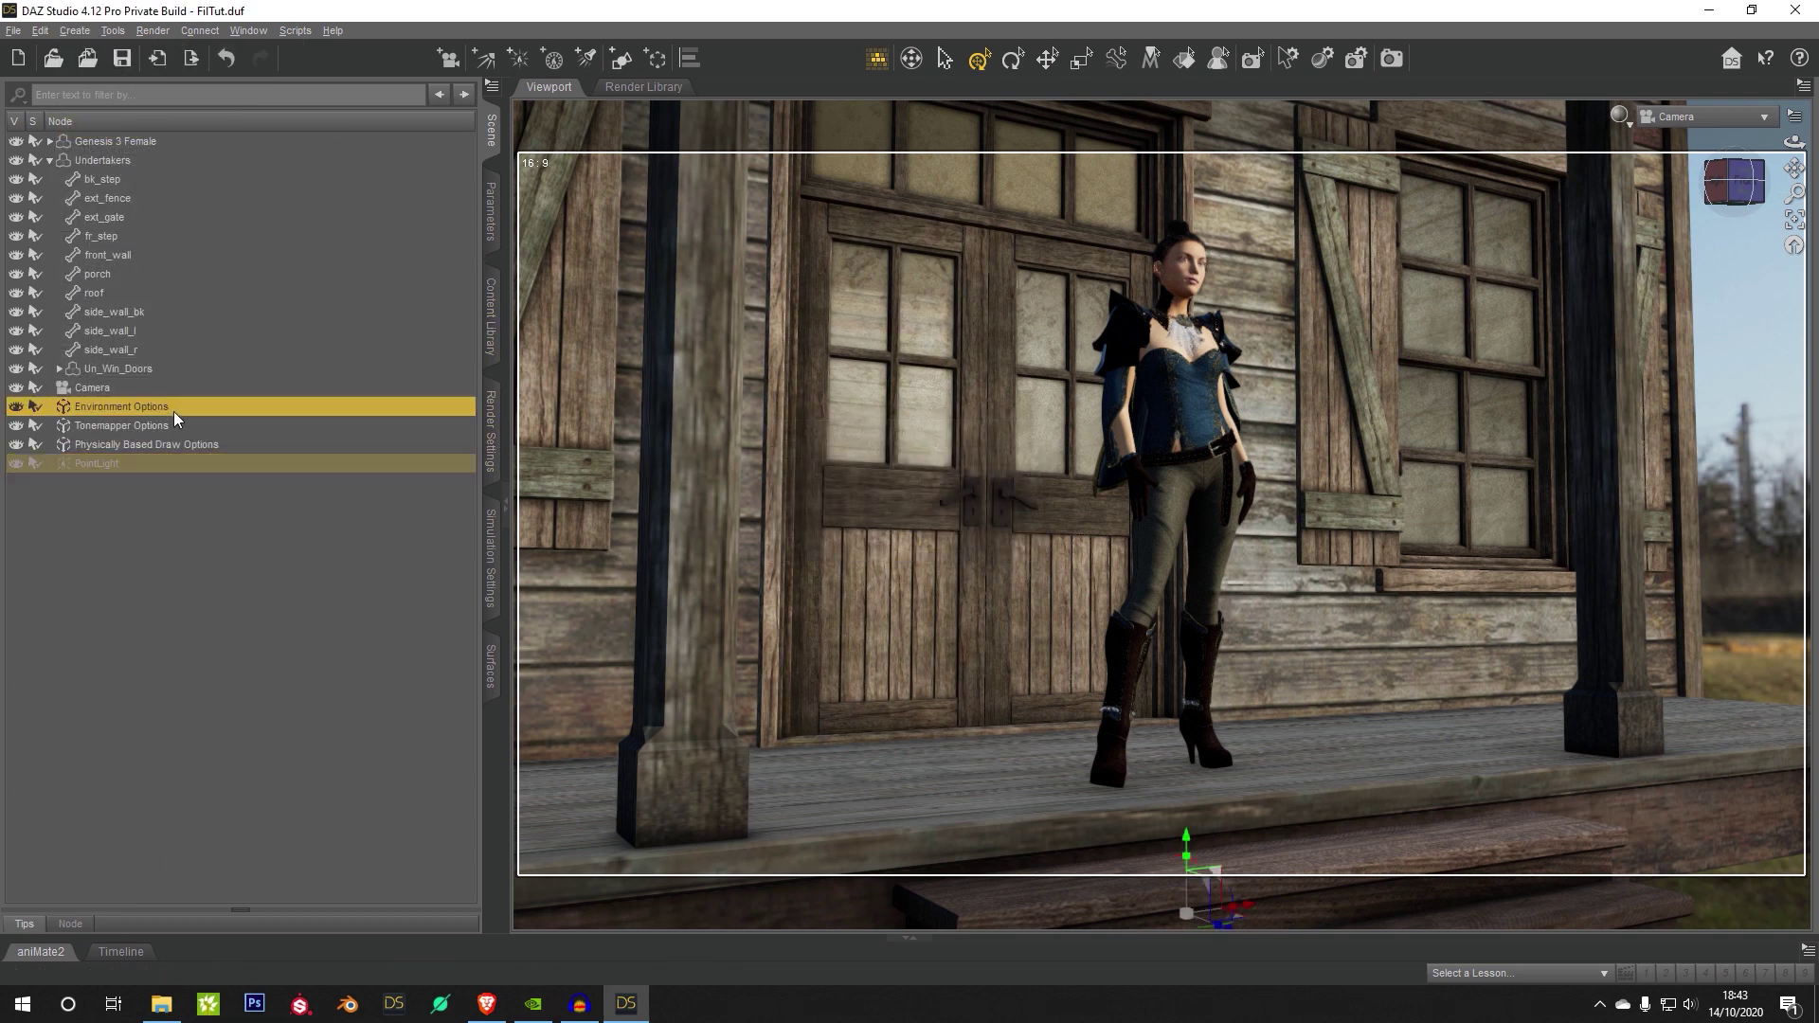
pyautogui.click(490, 211)
pyautogui.moveTo(316, 248); pyautogui.dragTo(256, 246)
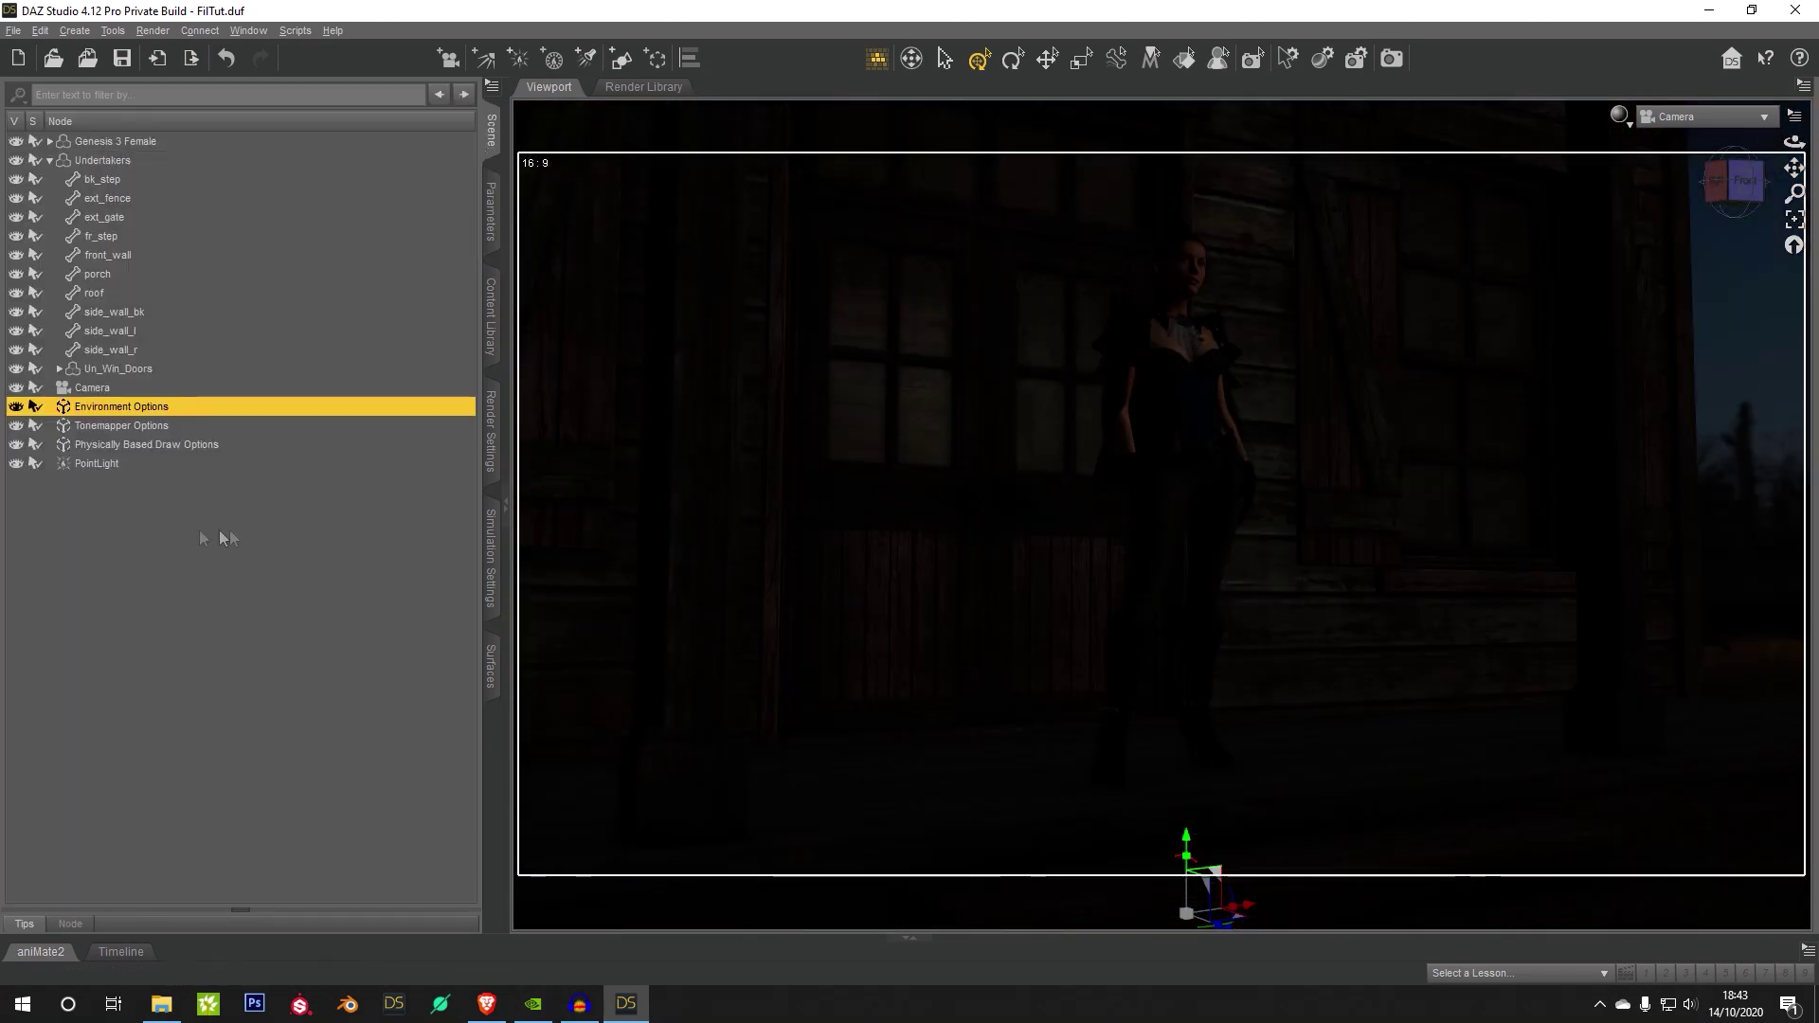
# Step: Raise the PointLight above the woman's head to Y 231.62
pyautogui.click(142, 463)
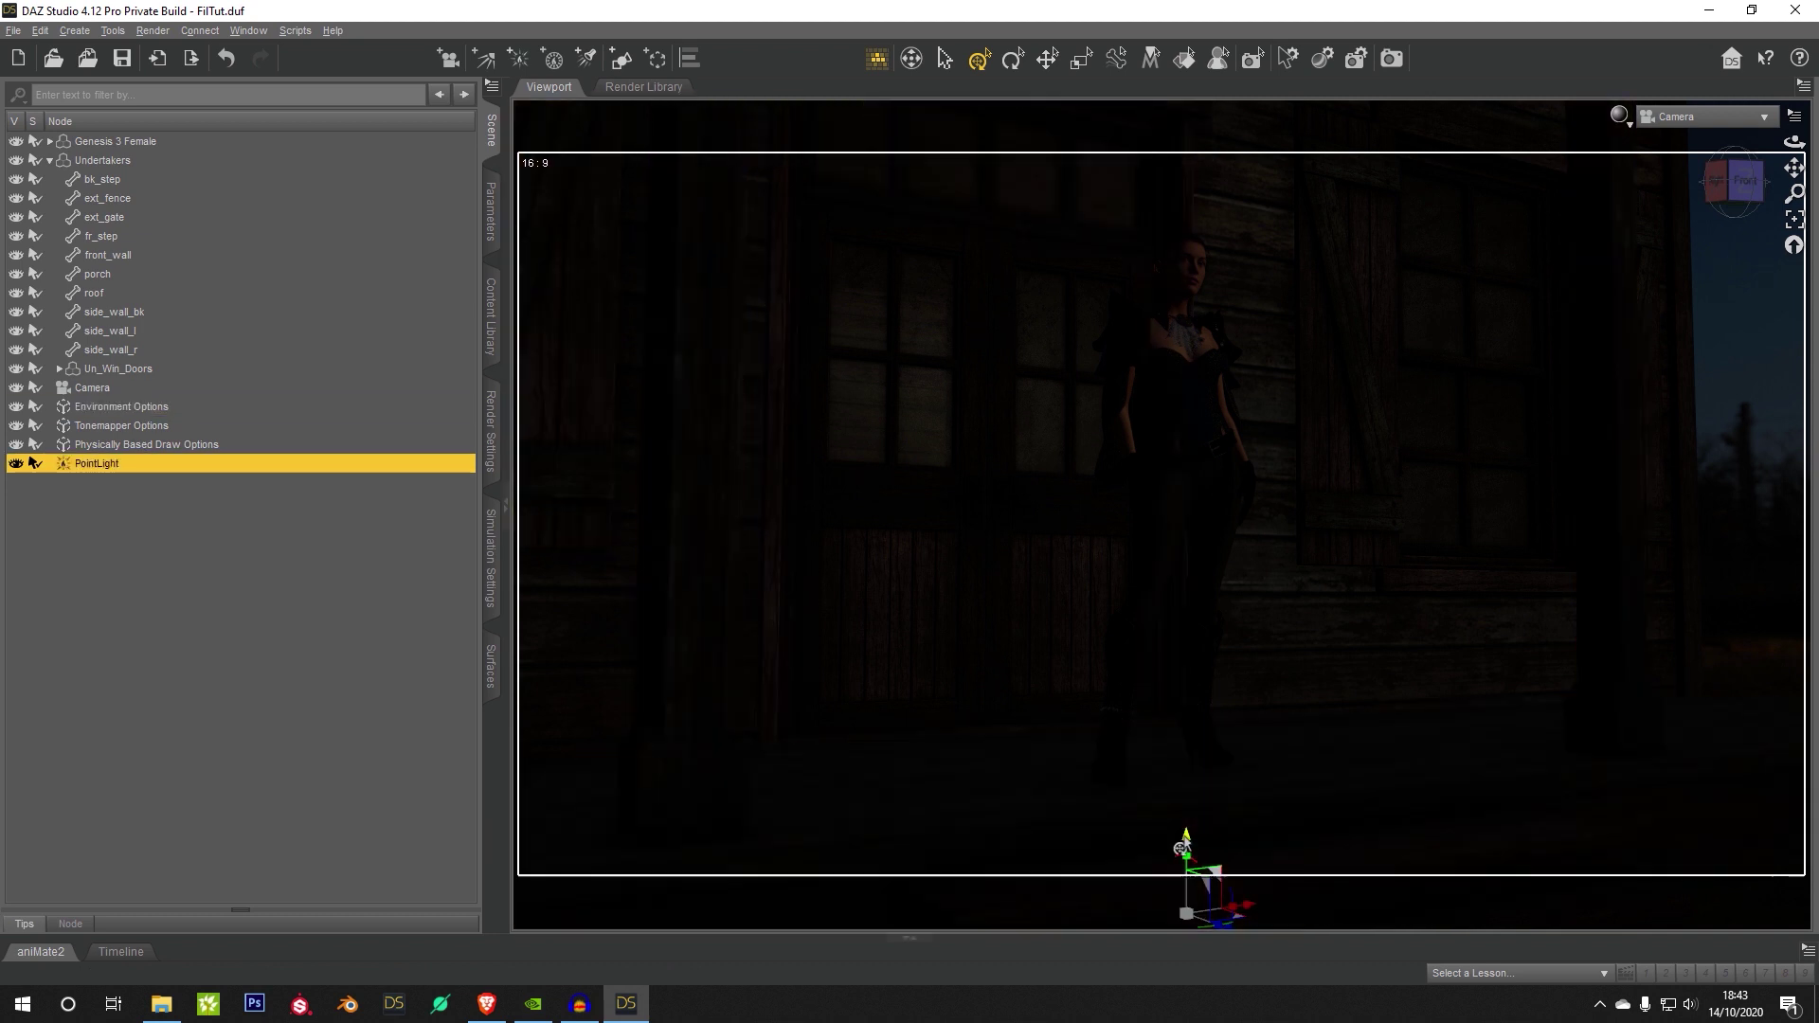
pyautogui.moveTo(1182, 848); pyautogui.dragTo(1353, 275)
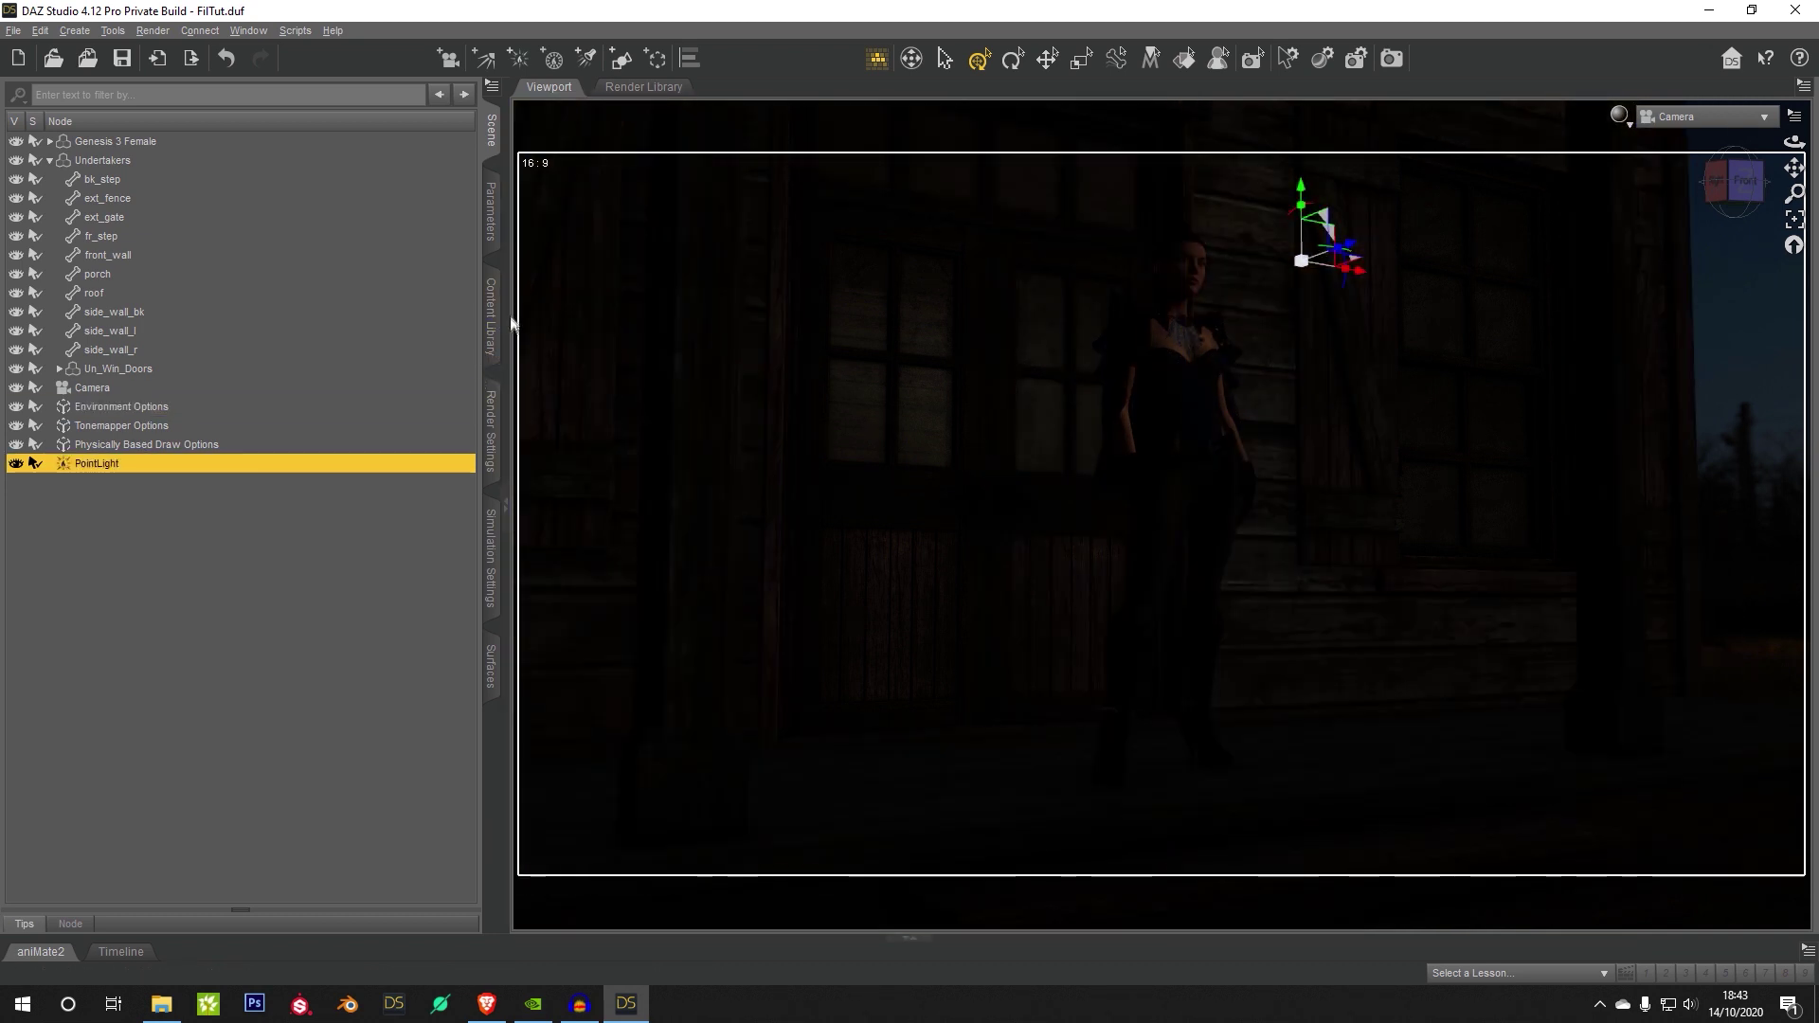
pyautogui.click(497, 249)
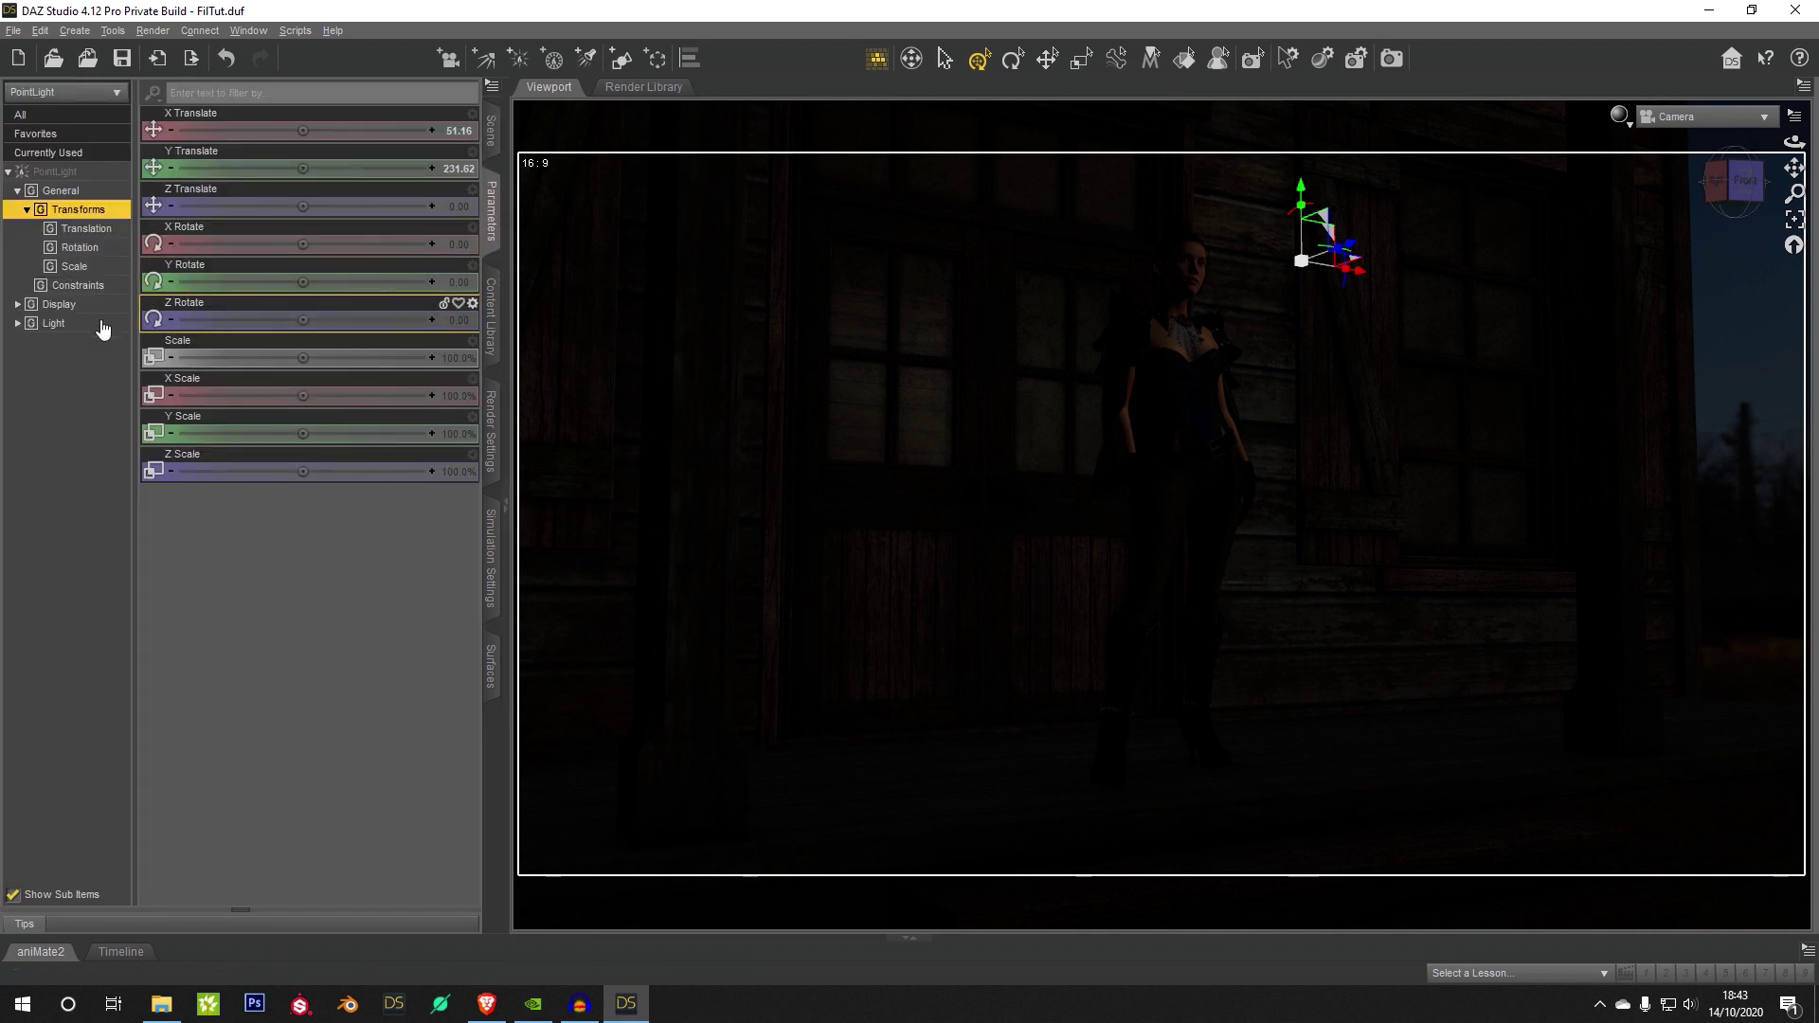
# Step: Set the point light's colour to a reddish orange
pyautogui.click(54, 323)
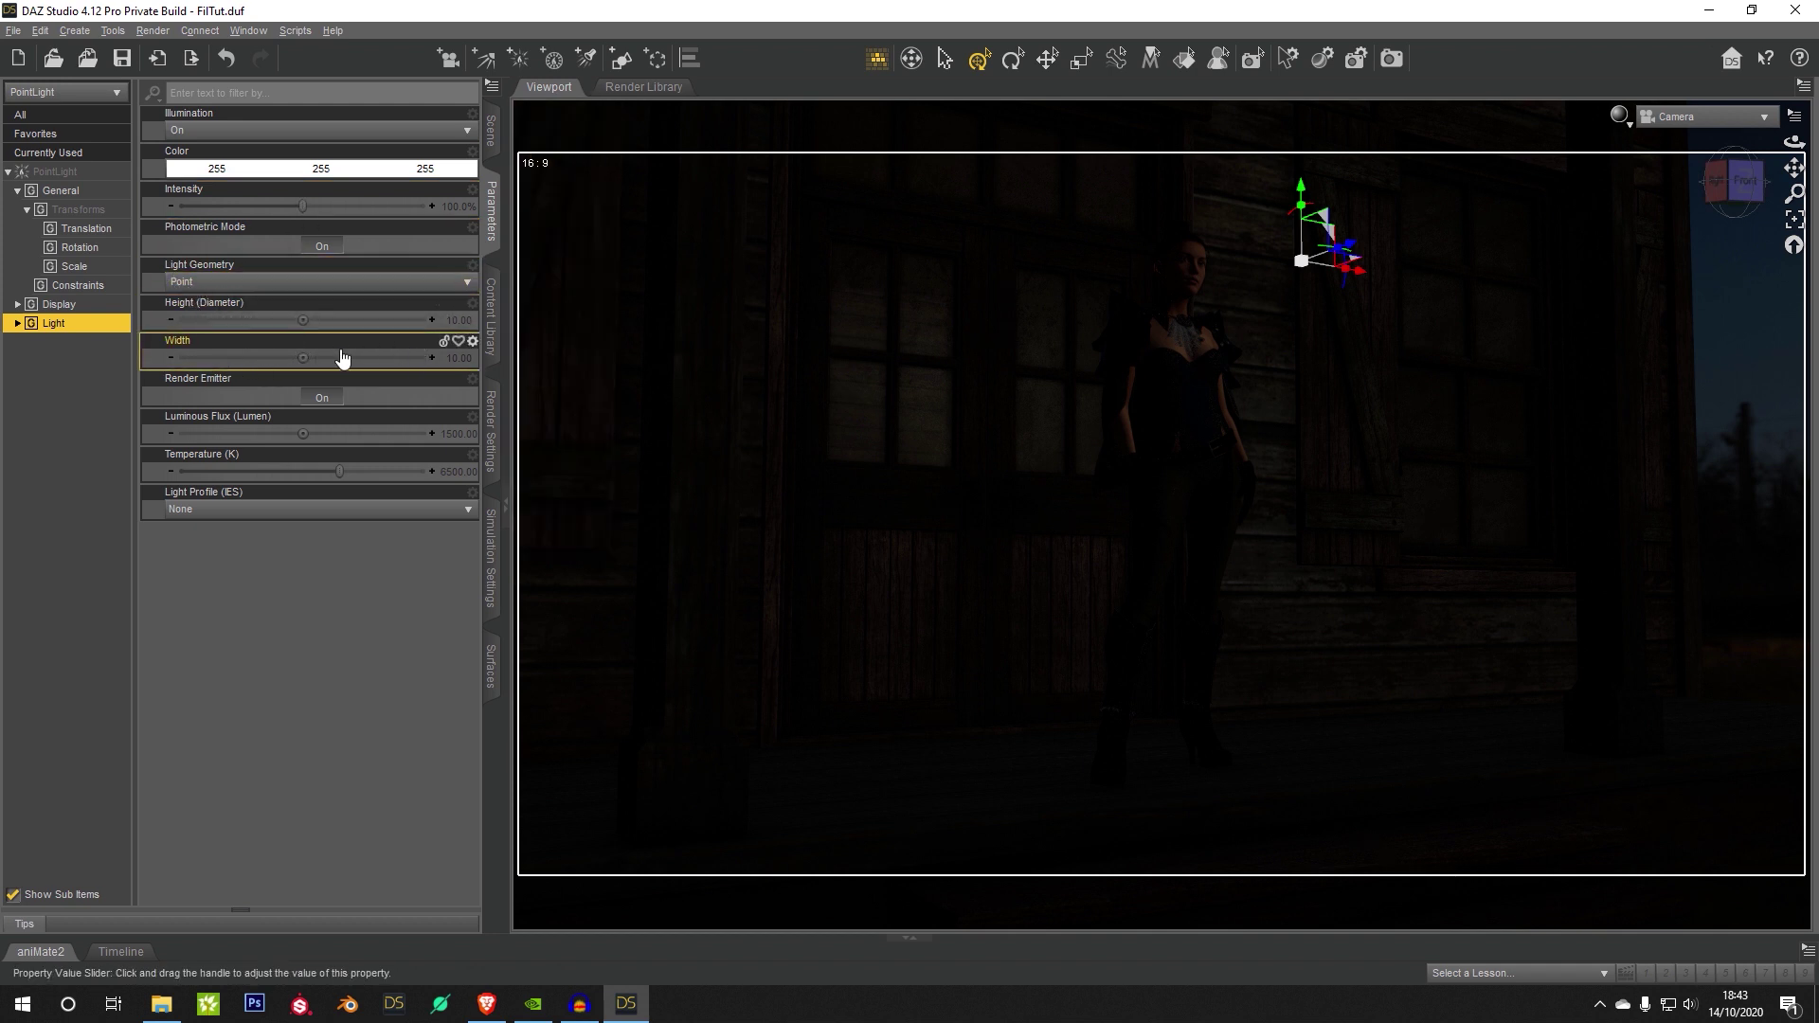
pyautogui.moveTo(347, 357)
pyautogui.click(375, 180)
pyautogui.click(1086, 401)
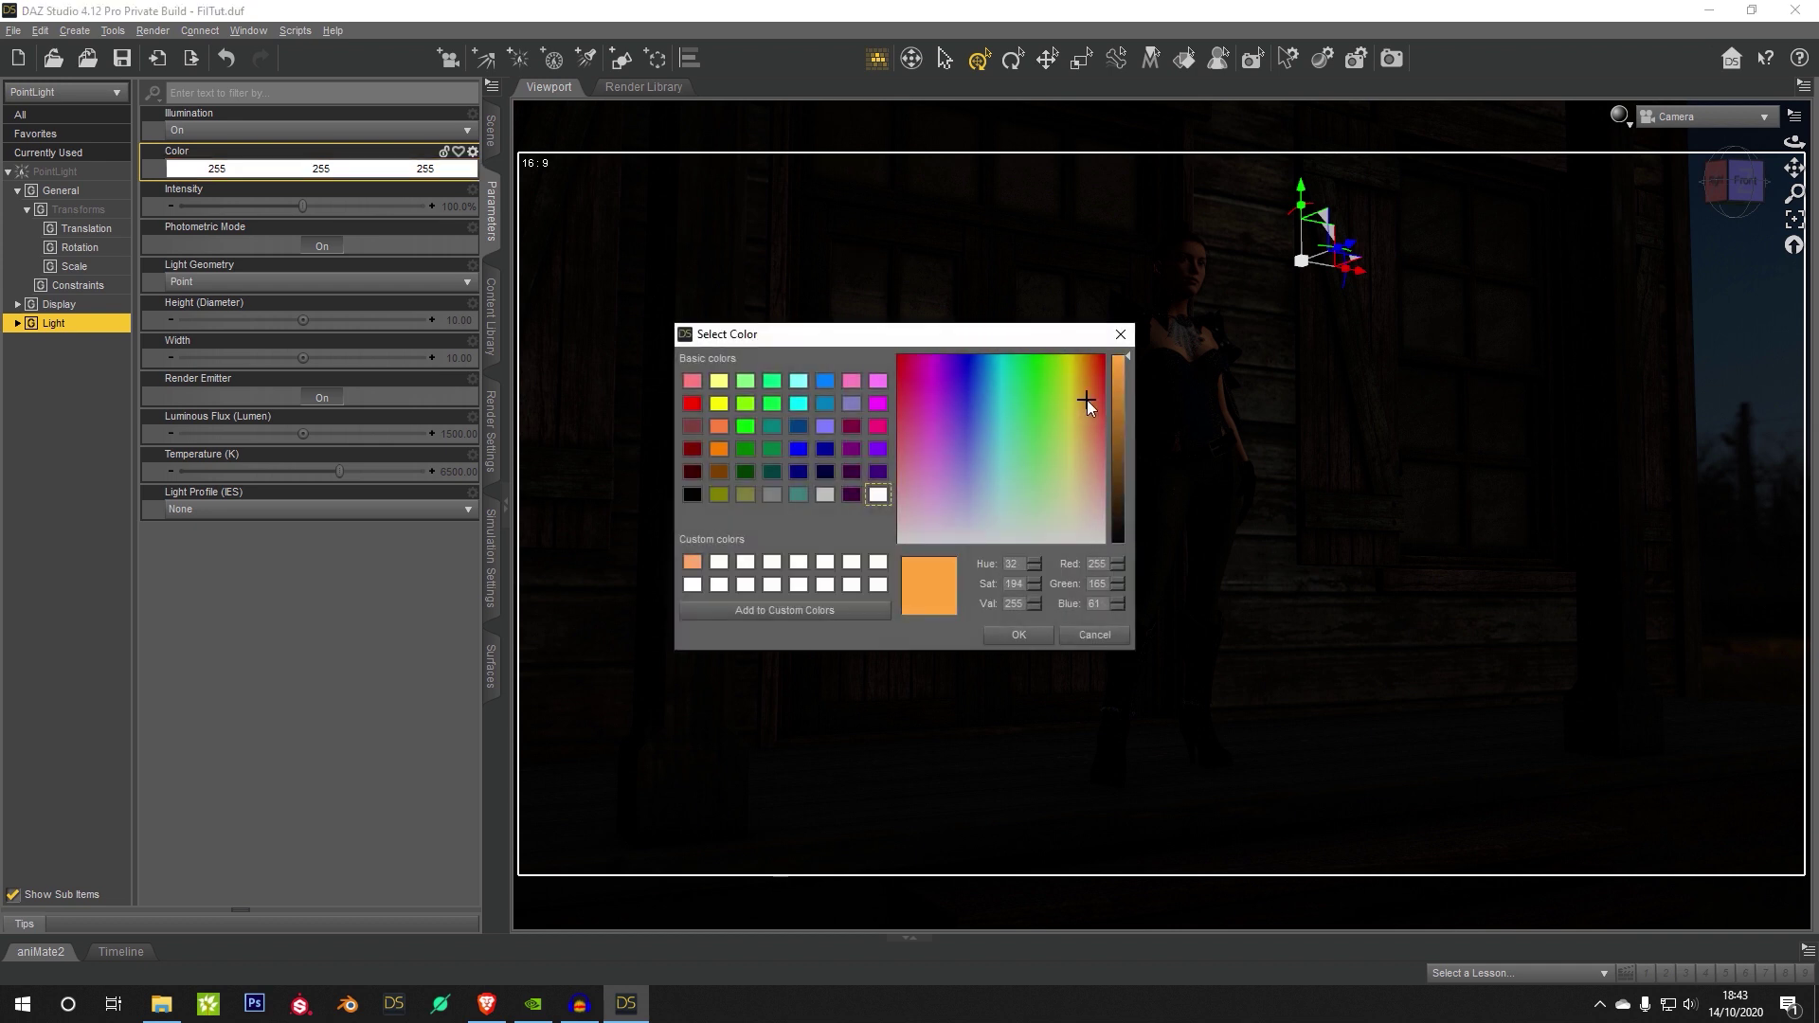
pyautogui.click(1090, 400)
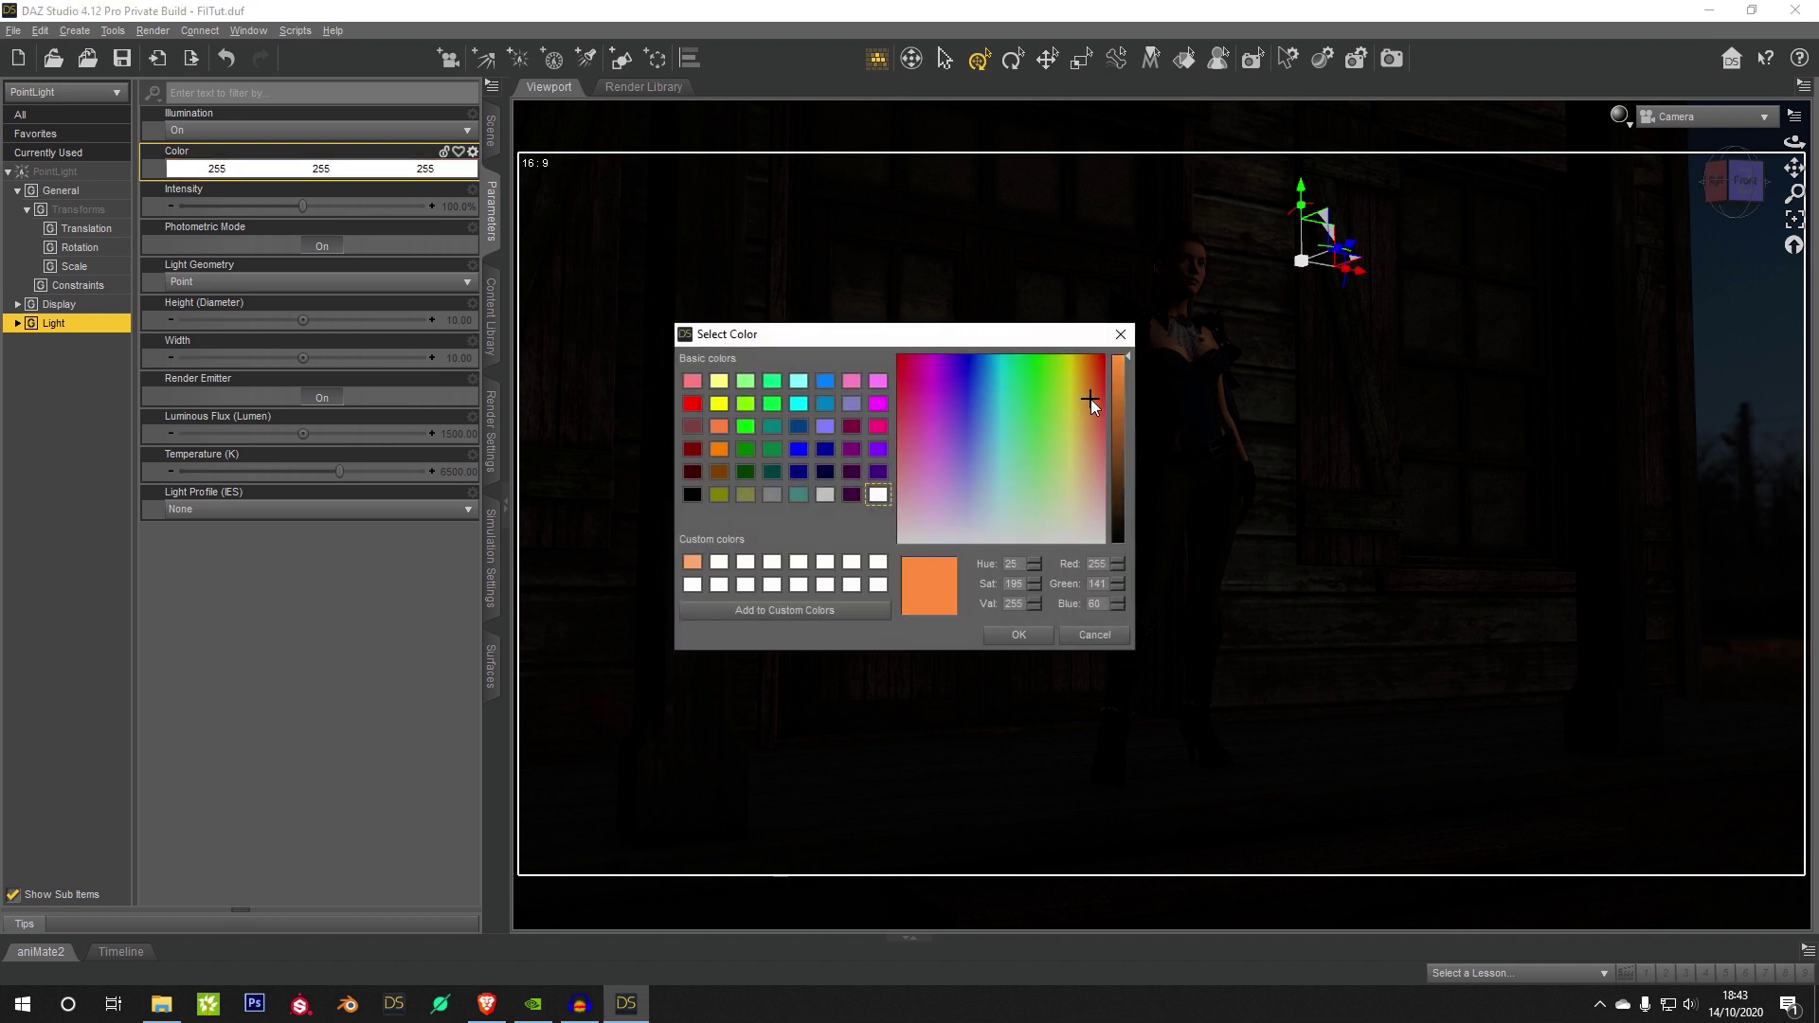
pyautogui.click(1019, 635)
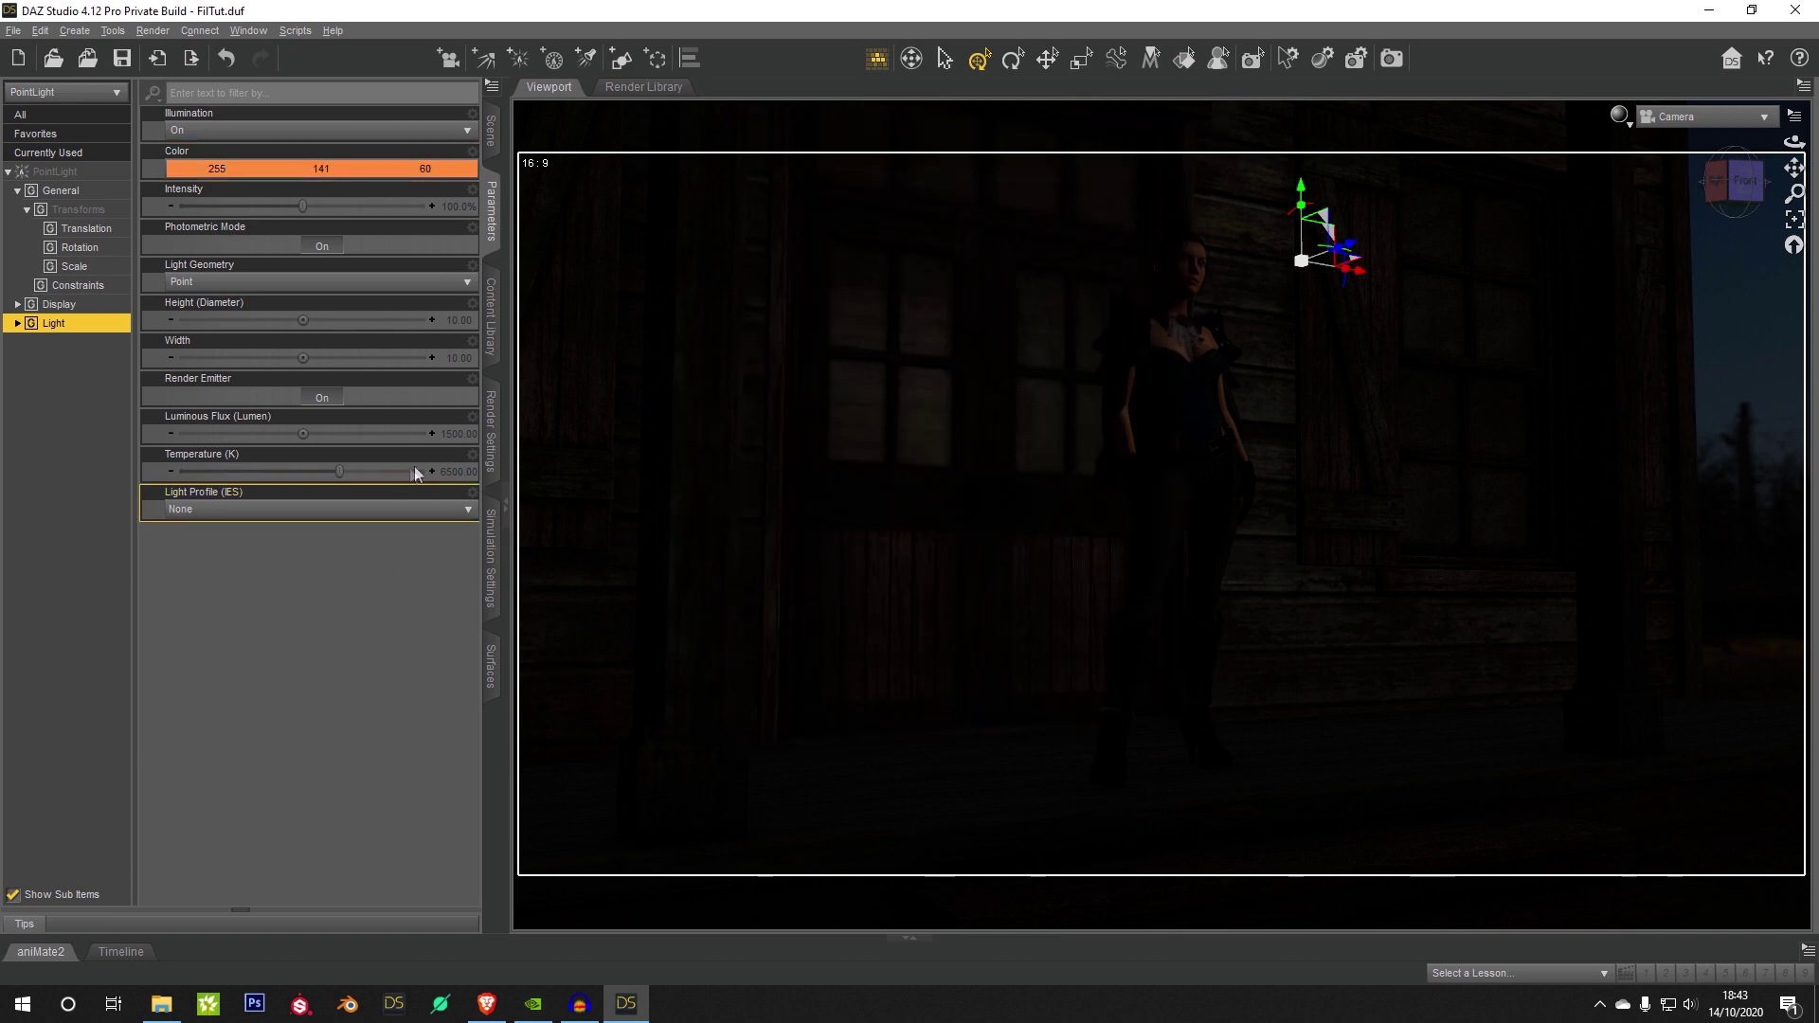
# Step: Raise the point light's Luminous Flux and reposition it near the woman
pyautogui.click(457, 434)
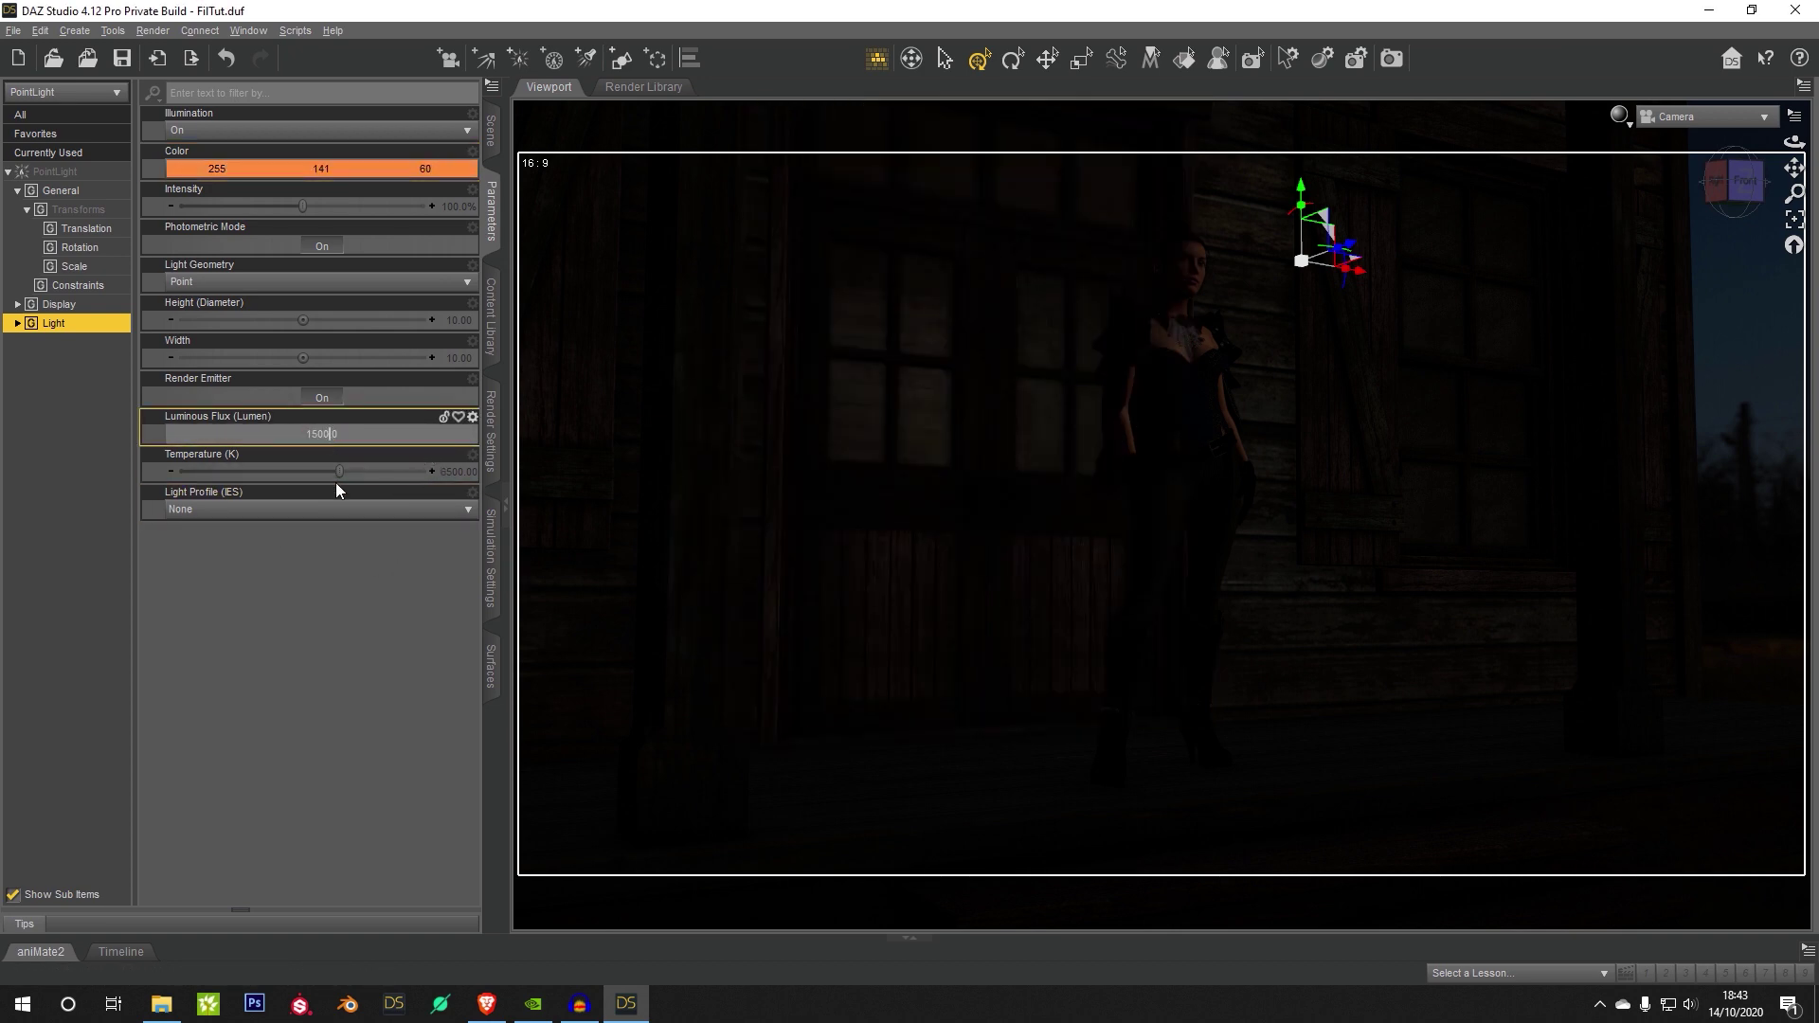
pyautogui.press('Return')
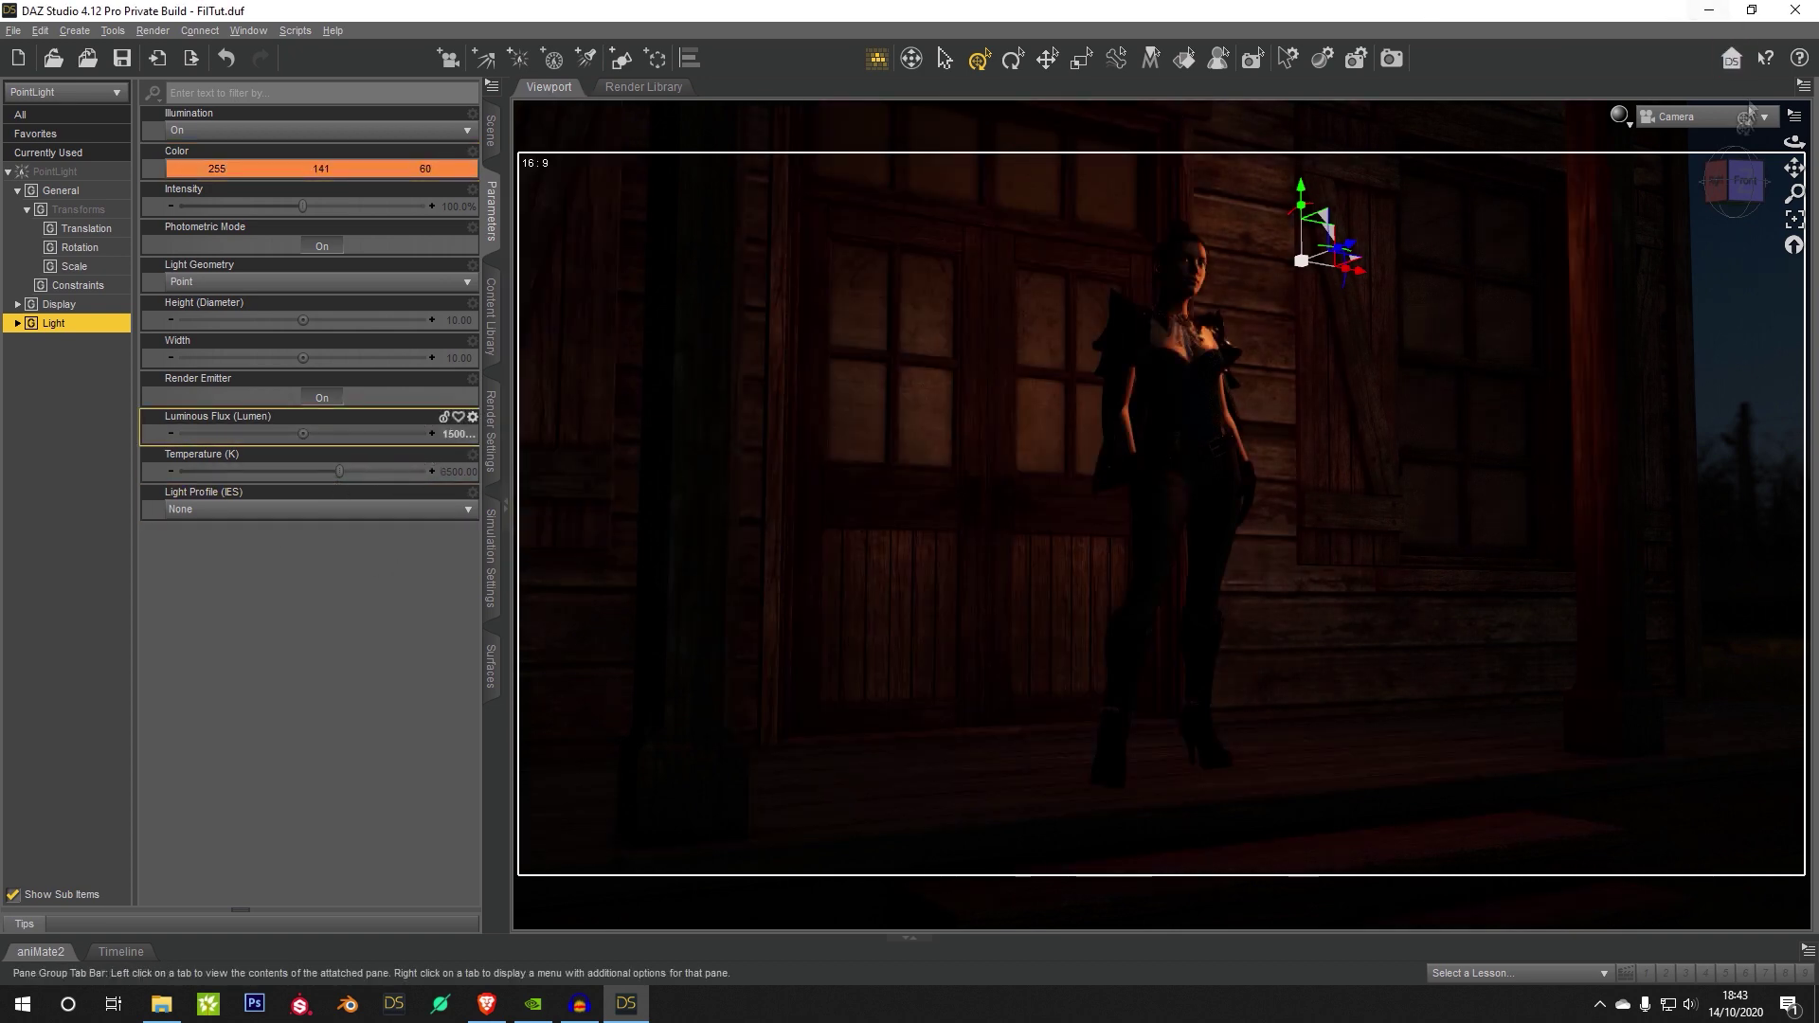
pyautogui.moveTo(1346, 258); pyautogui.dragTo(1398, 305)
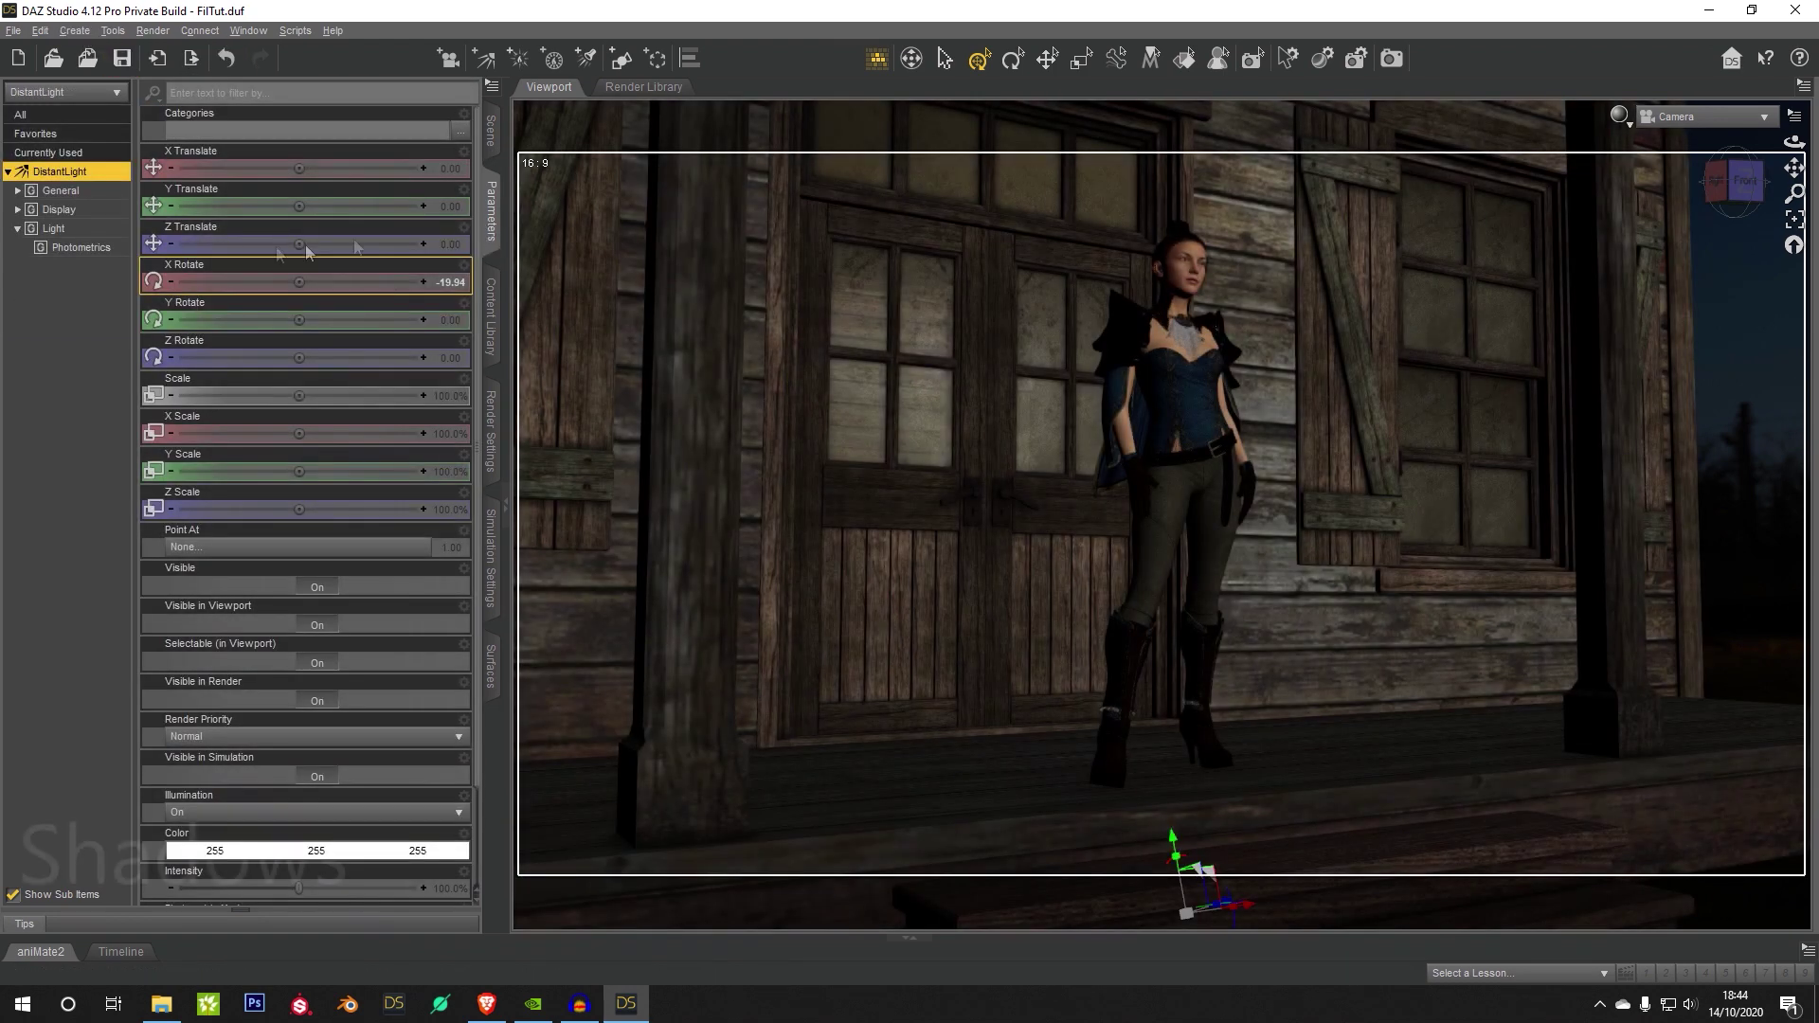
# Step: Show the DistantLight's Light group: white colour, luminous flux 1500, 6500 K temperature
pyautogui.click(93, 234)
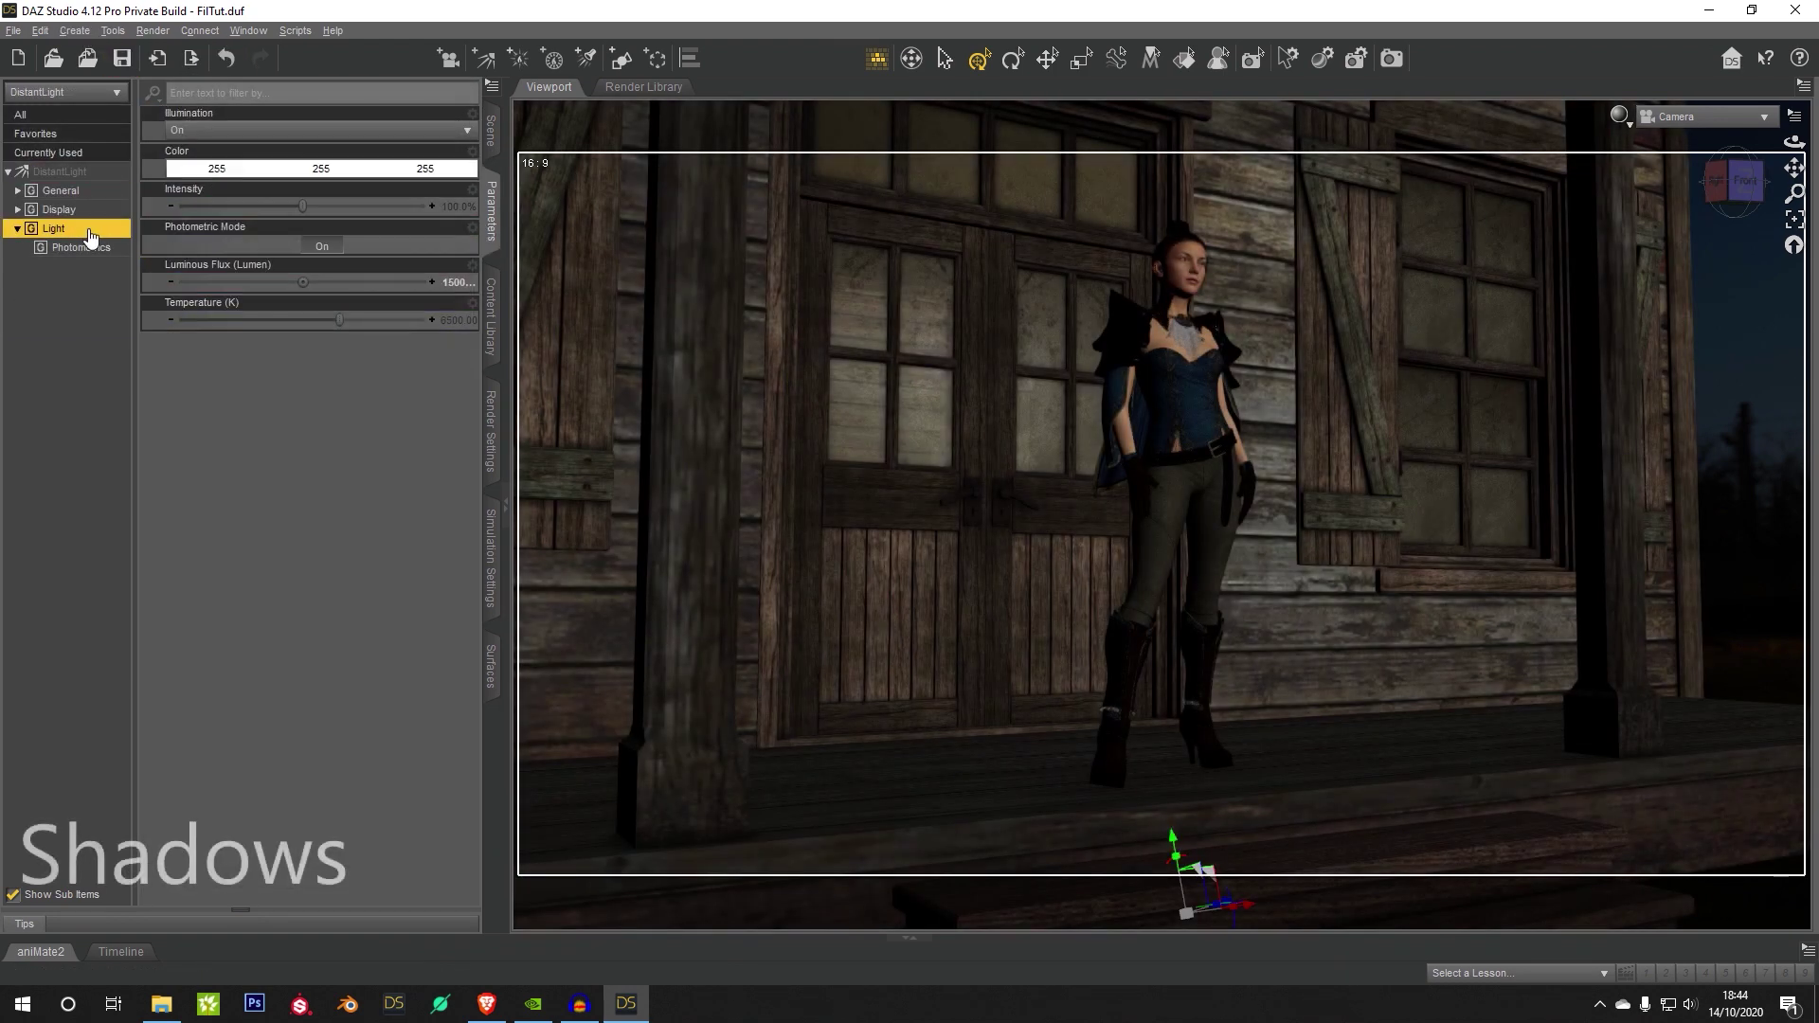
# Step: Reveal hidden properties and set the distant light's Shadow Type to Raytraced (Software Only)
pyautogui.click(490, 91)
pyautogui.moveTo(625, 100)
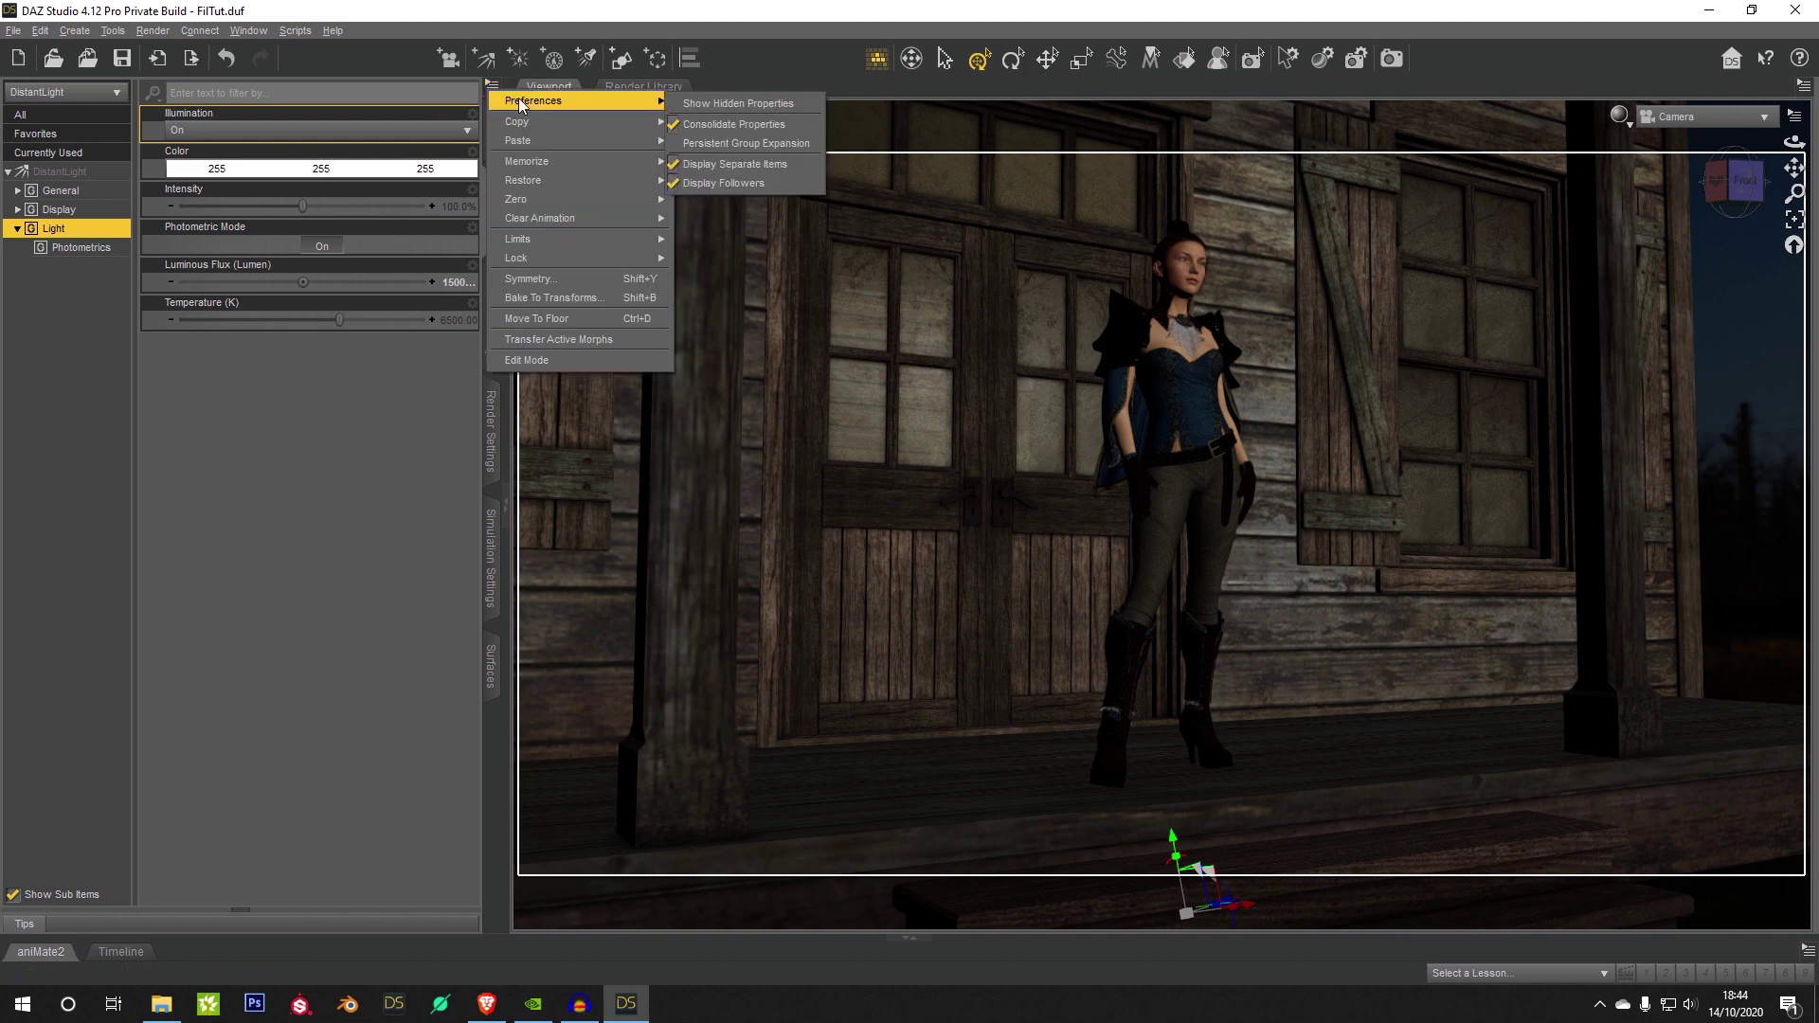
pyautogui.click(702, 105)
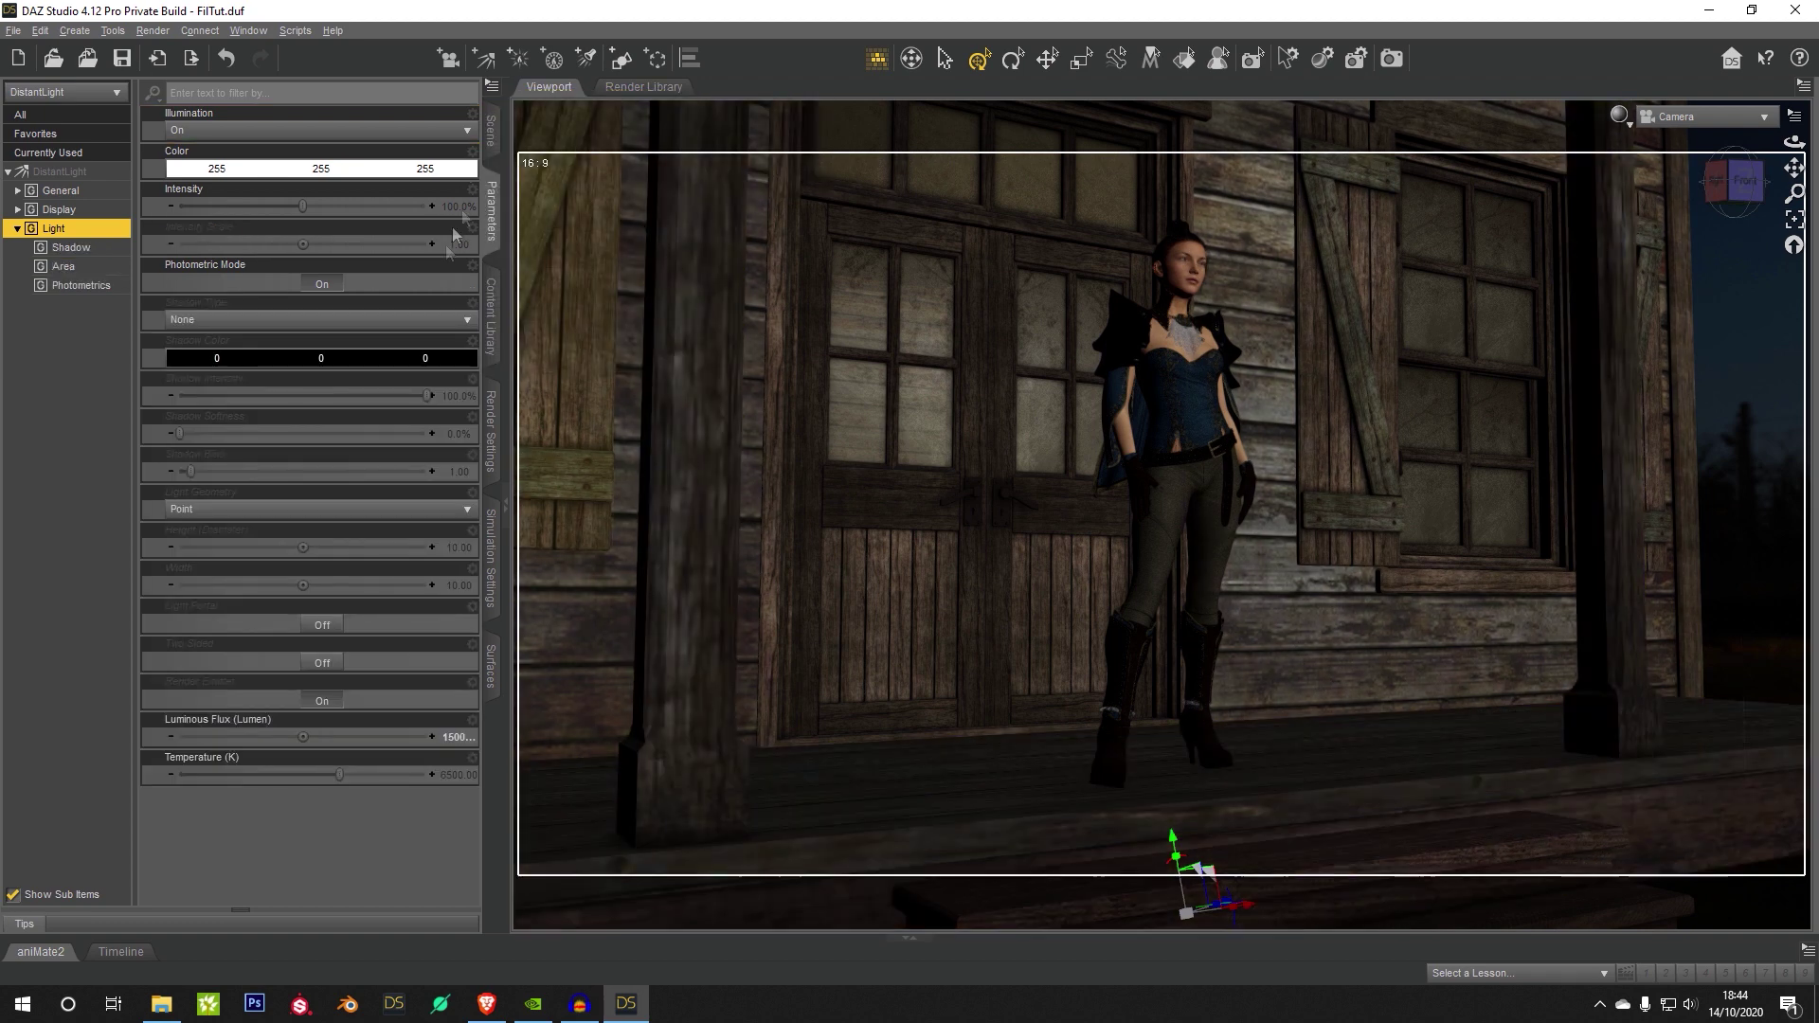
pyautogui.click(231, 322)
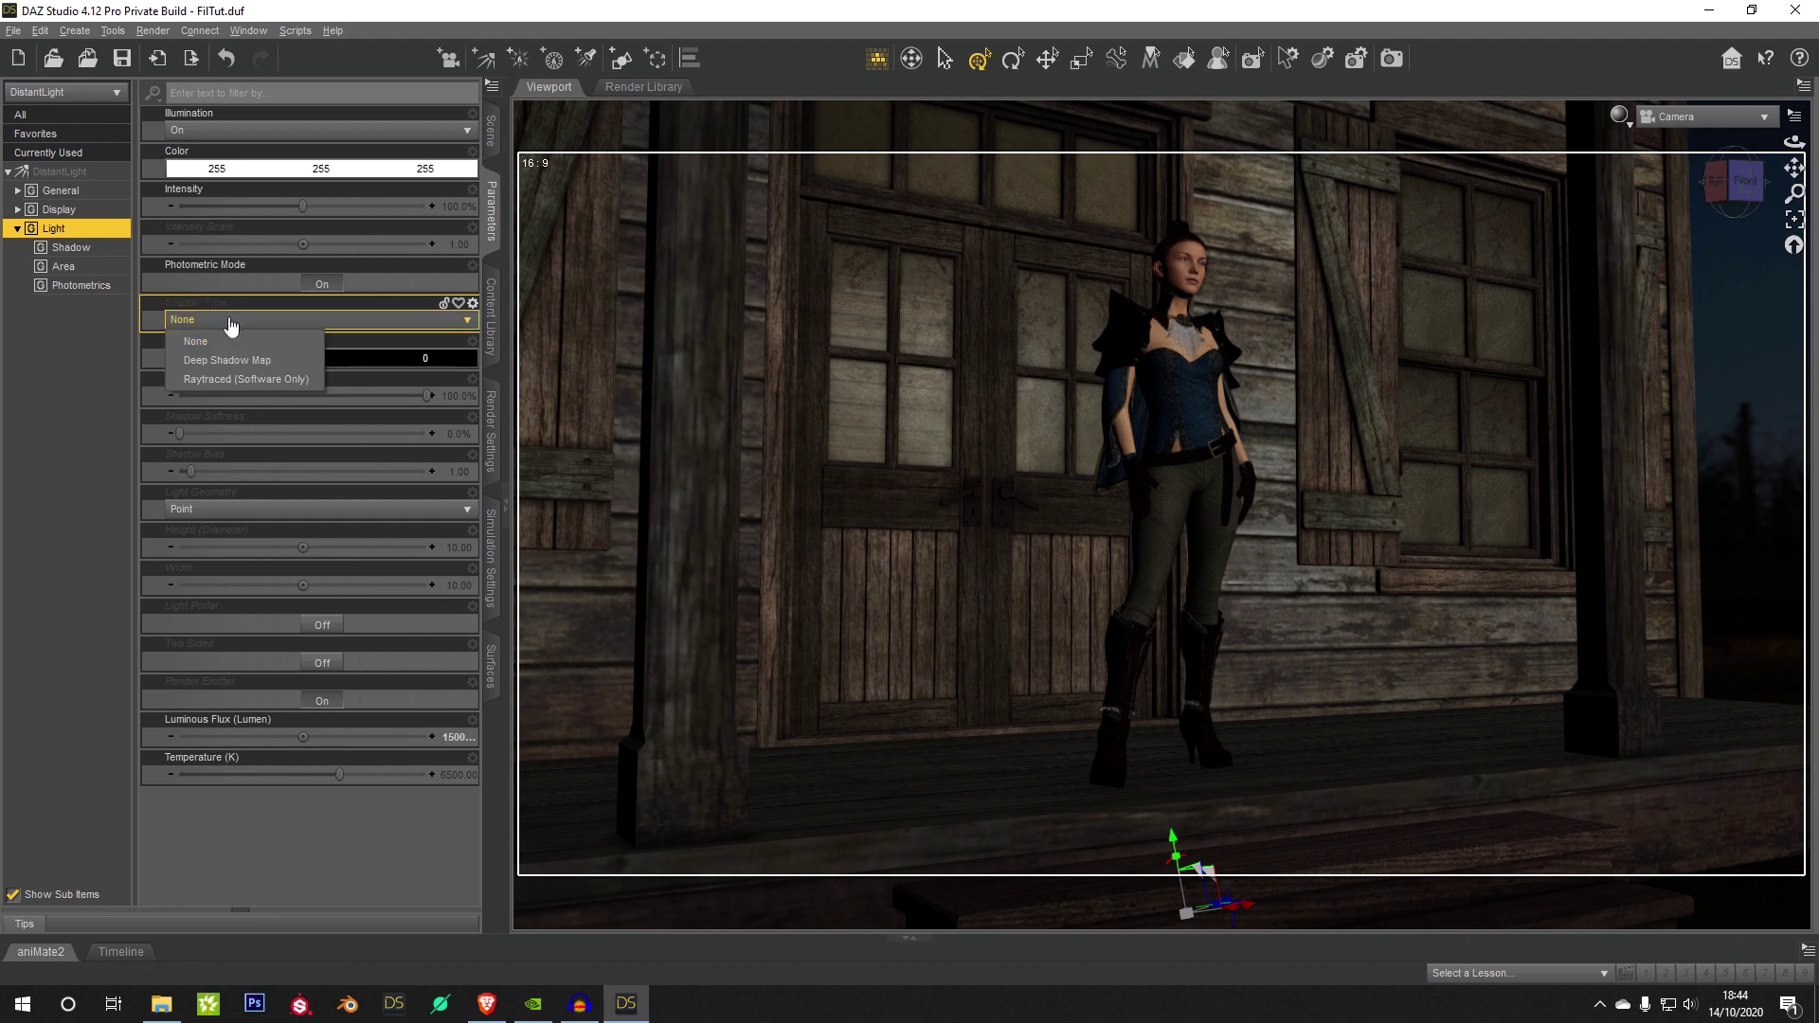
pyautogui.click(254, 378)
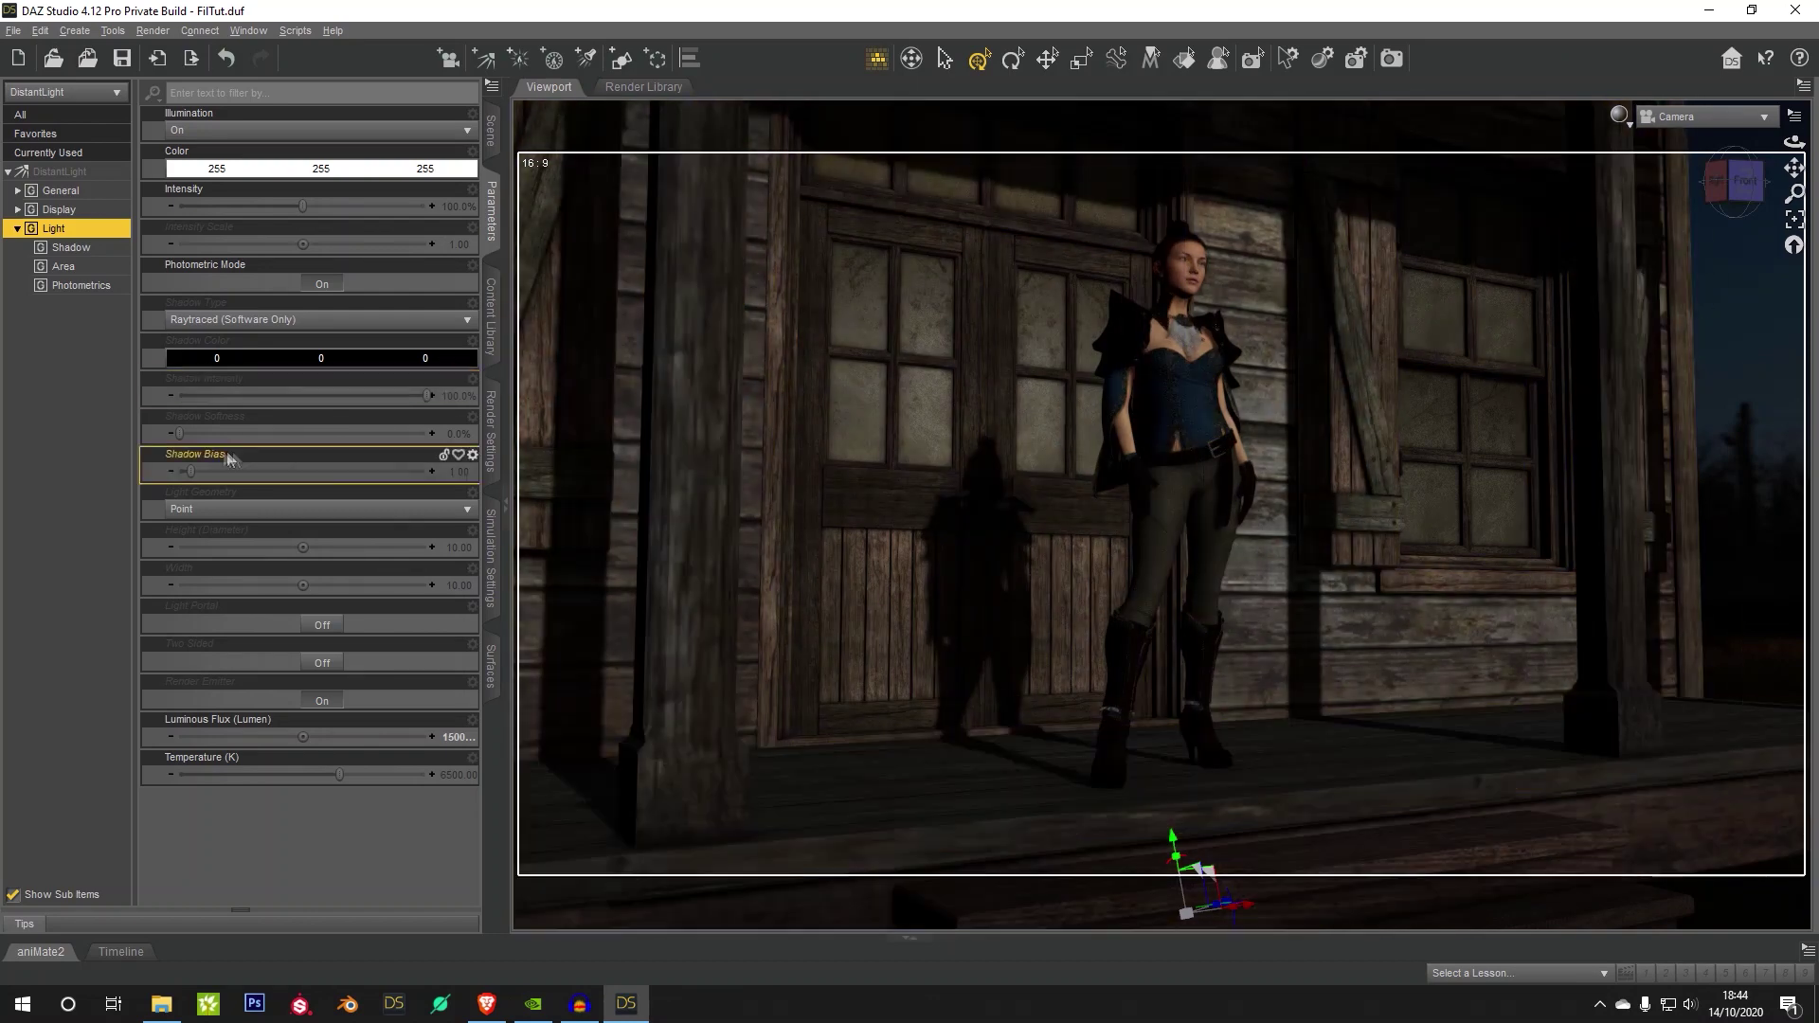
# Step: Tilt the distant light to X Rotate -25.75 so the woman's shadow hits the wall
pyautogui.click(495, 147)
pyautogui.click(490, 210)
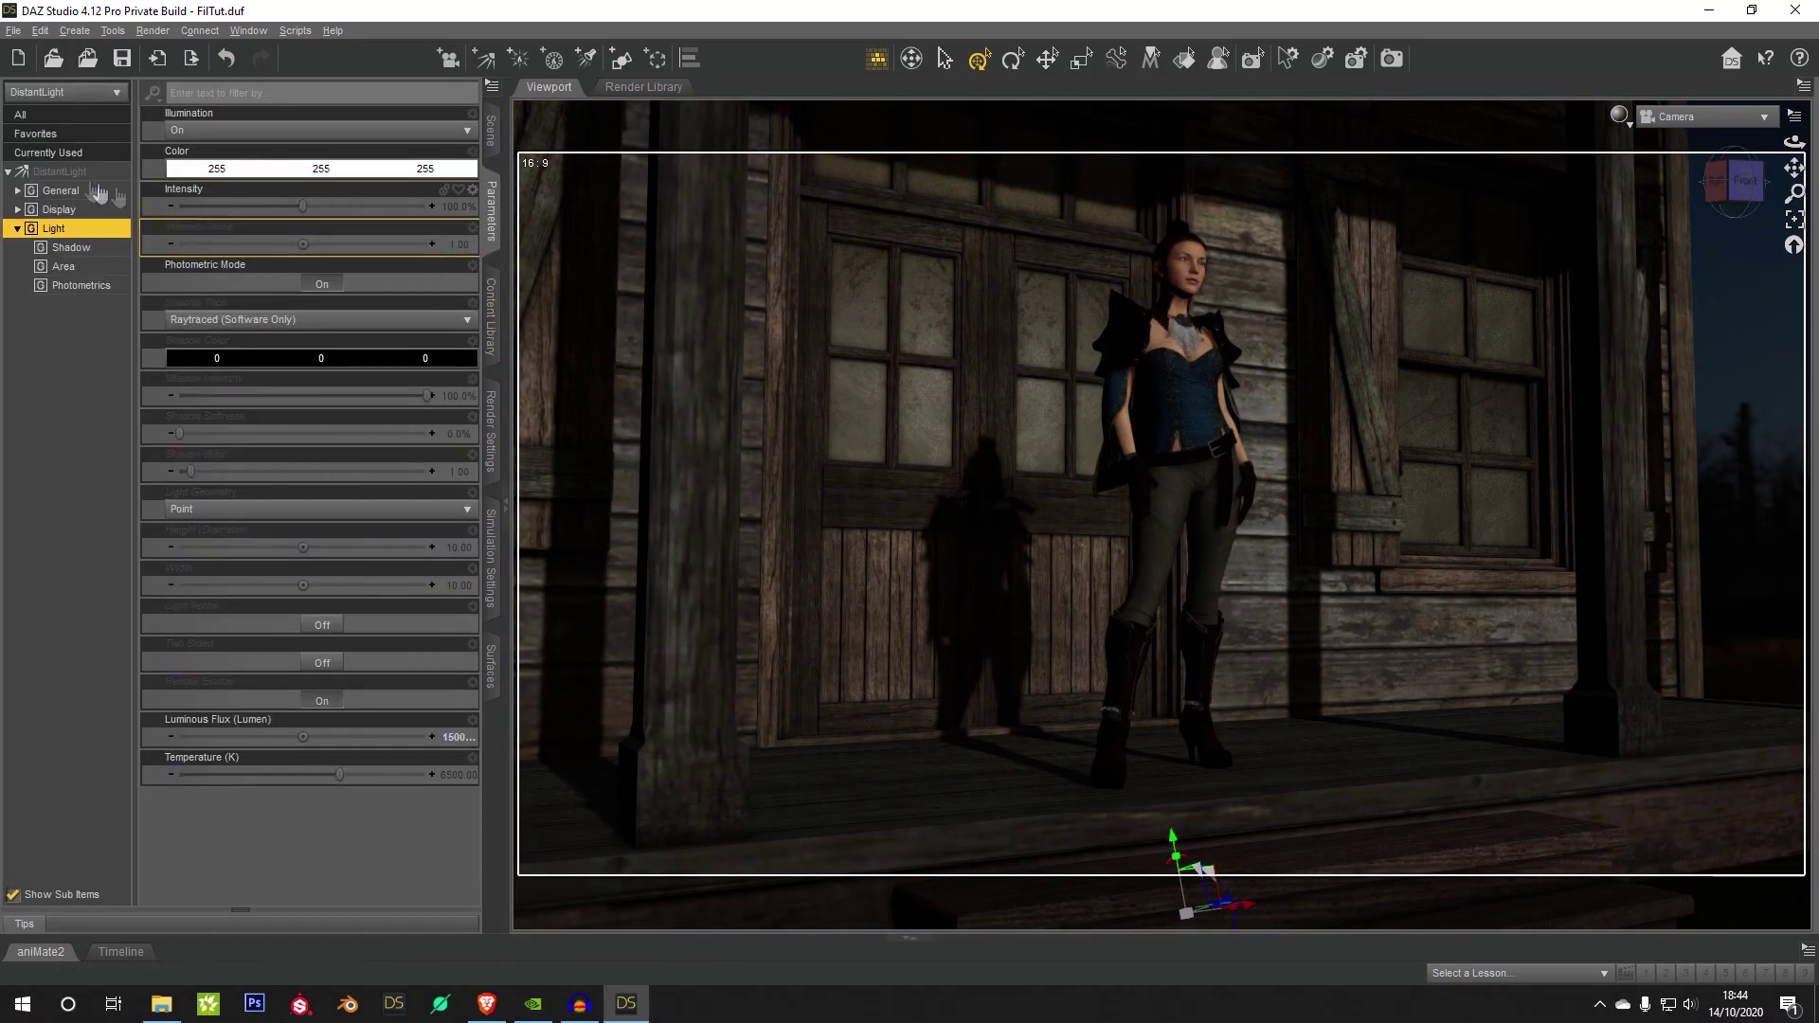
pyautogui.moveTo(304, 365); pyautogui.dragTo(259, 364)
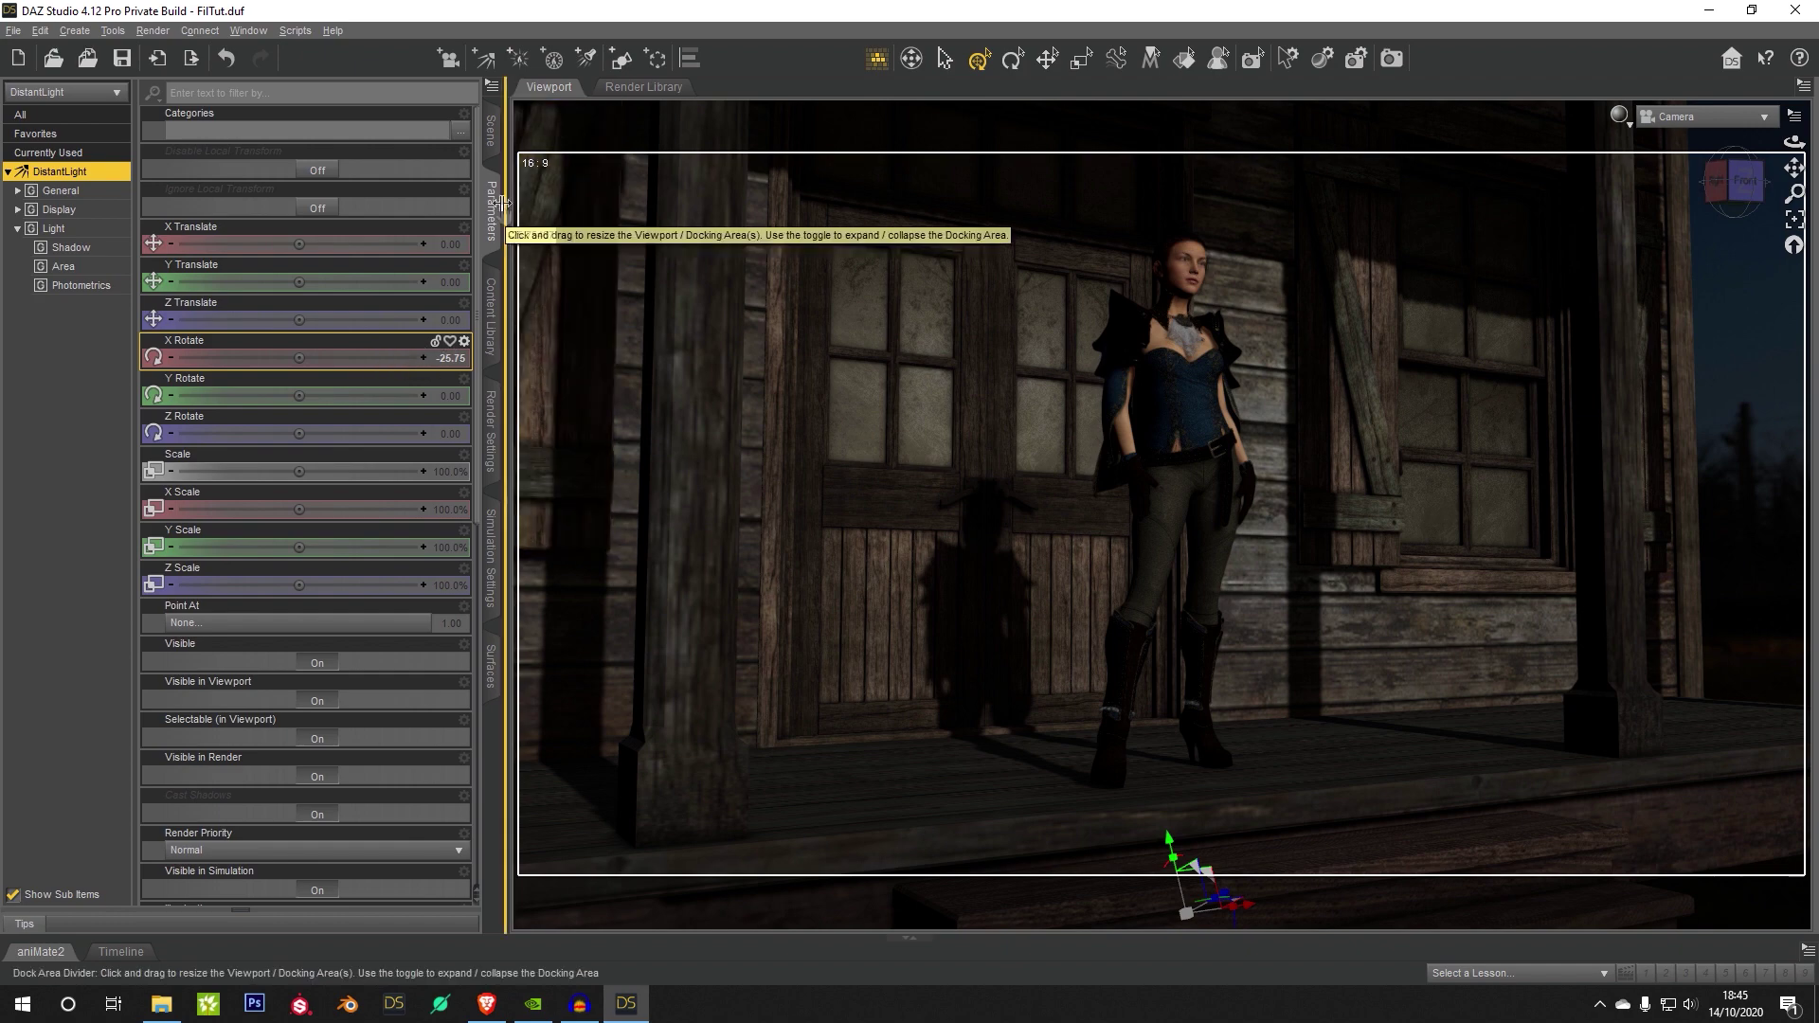
# Step: Check the scene's objects and the distant light, then switch the viewport to Perspective View
pyautogui.click(491, 152)
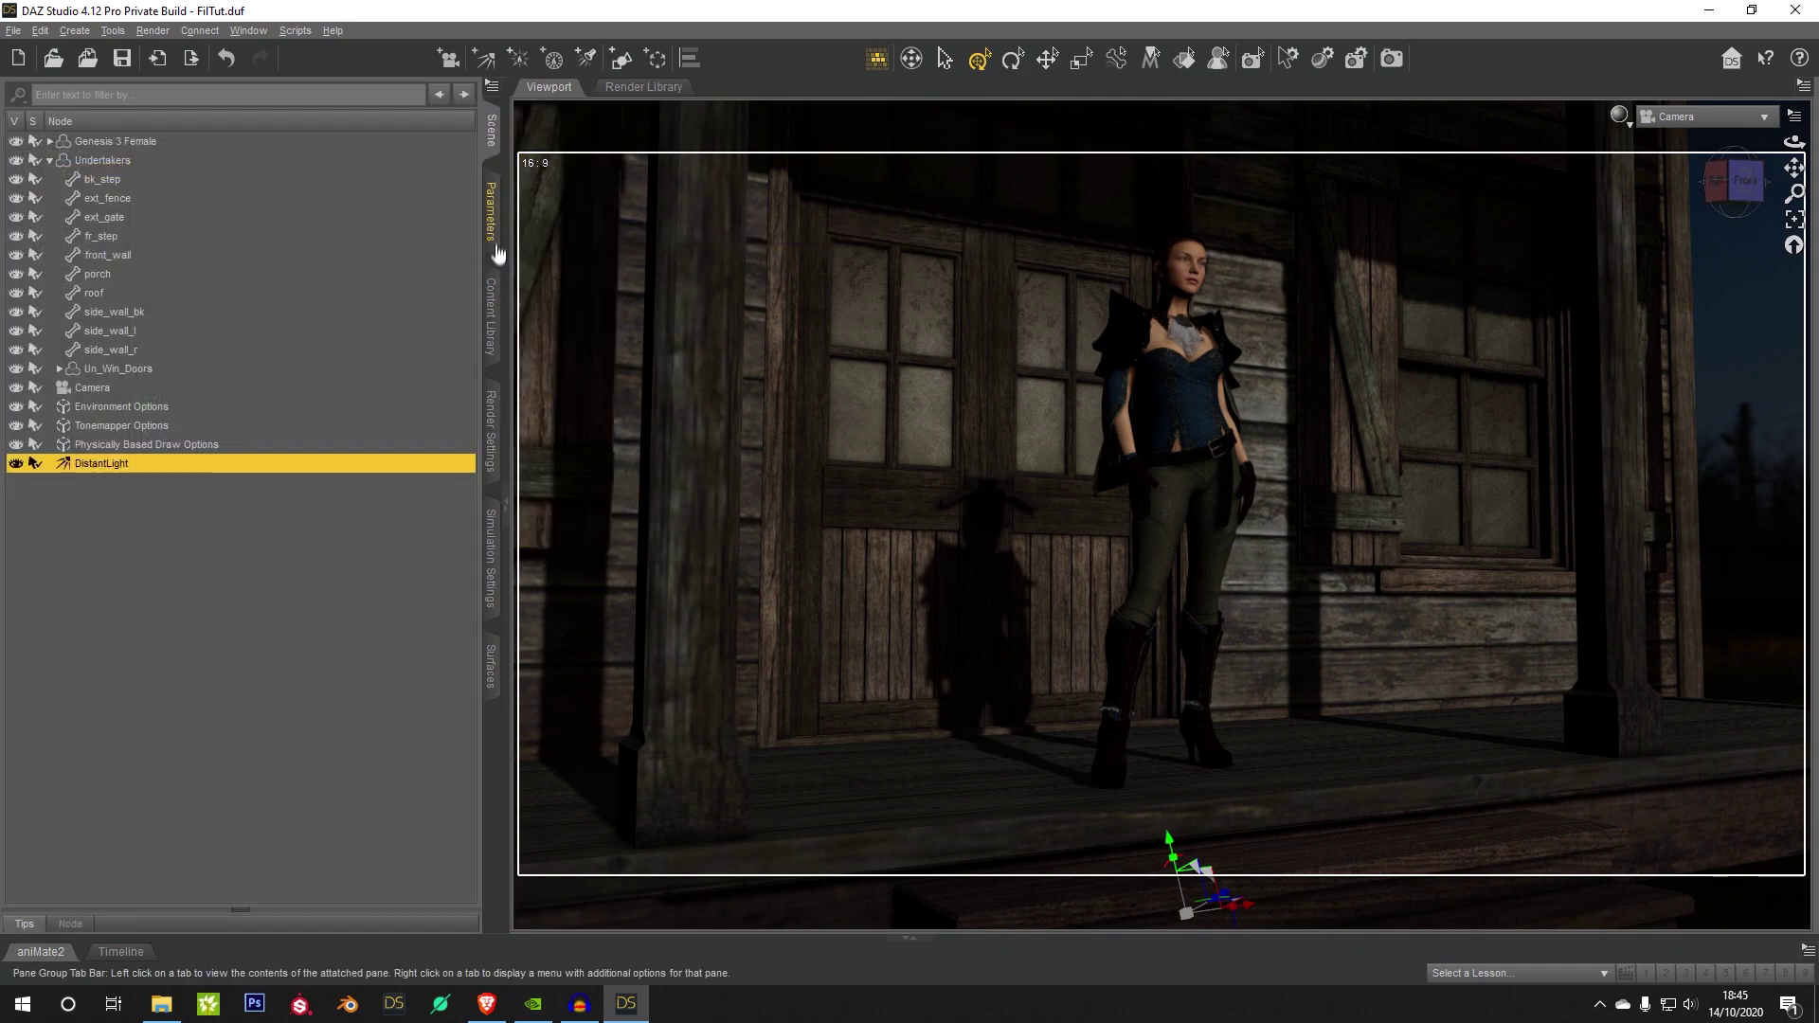
pyautogui.click(492, 211)
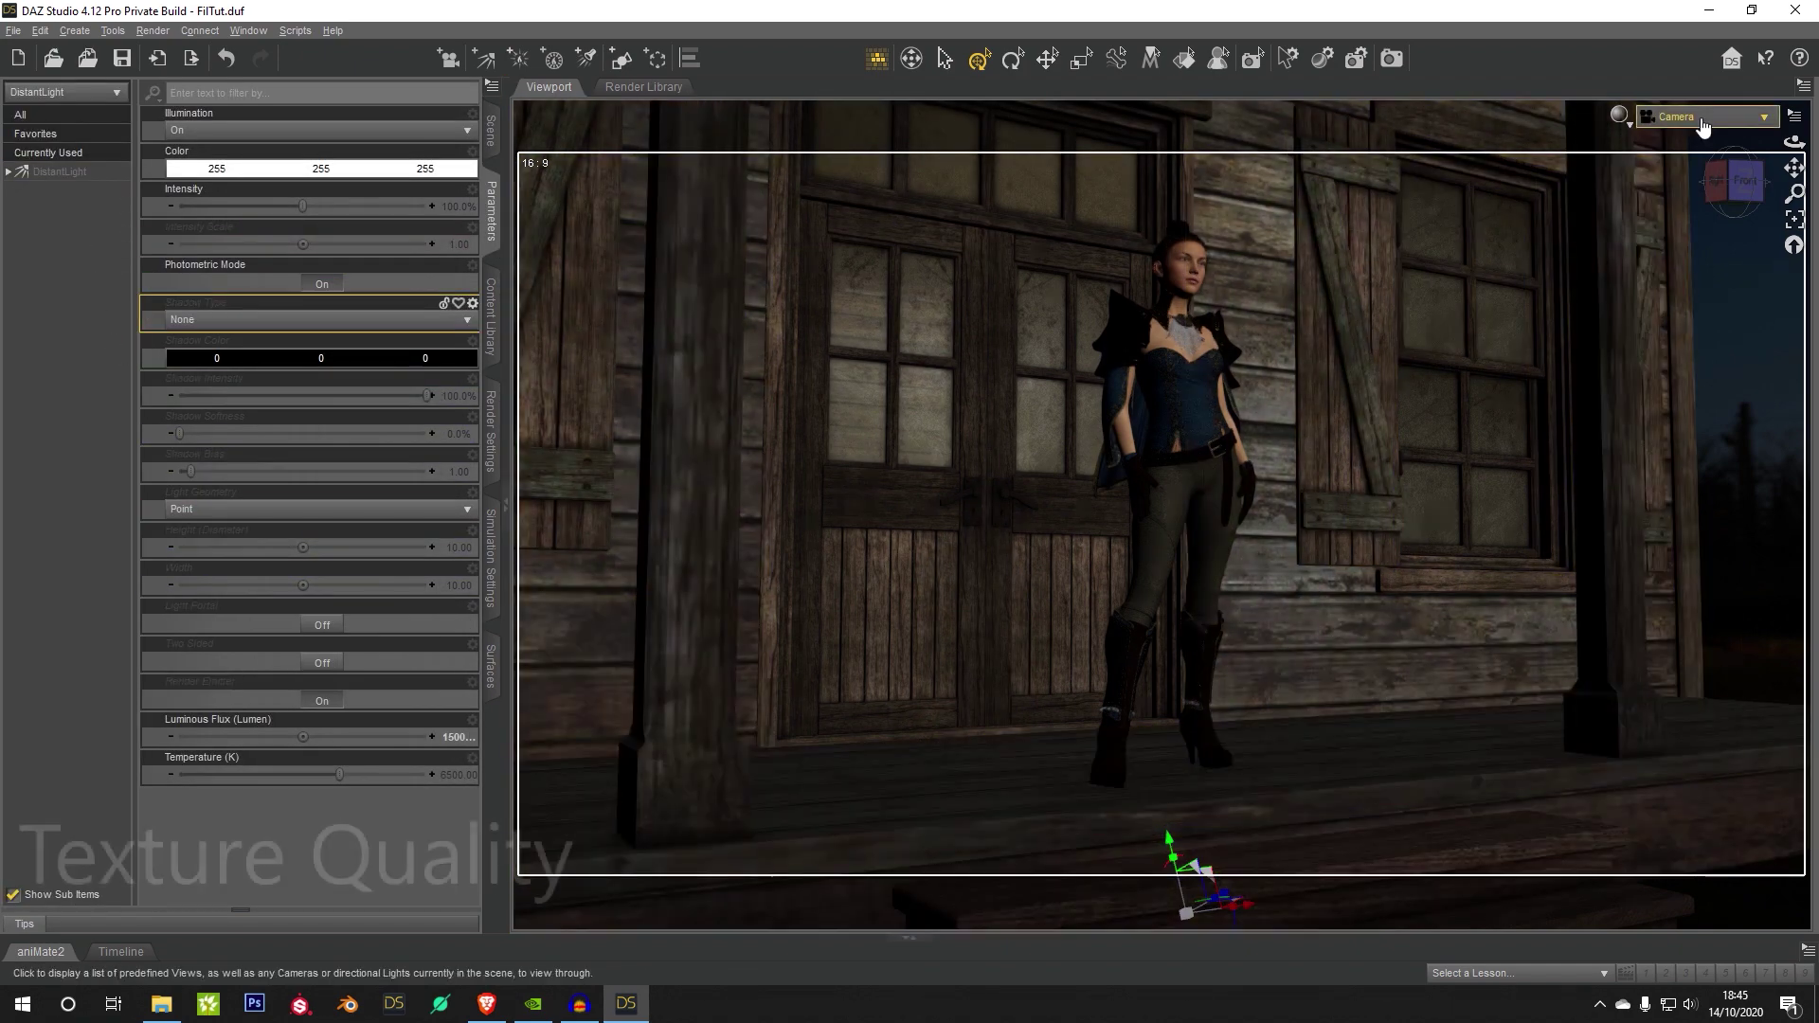
pyautogui.click(1681, 115)
pyautogui.click(1669, 133)
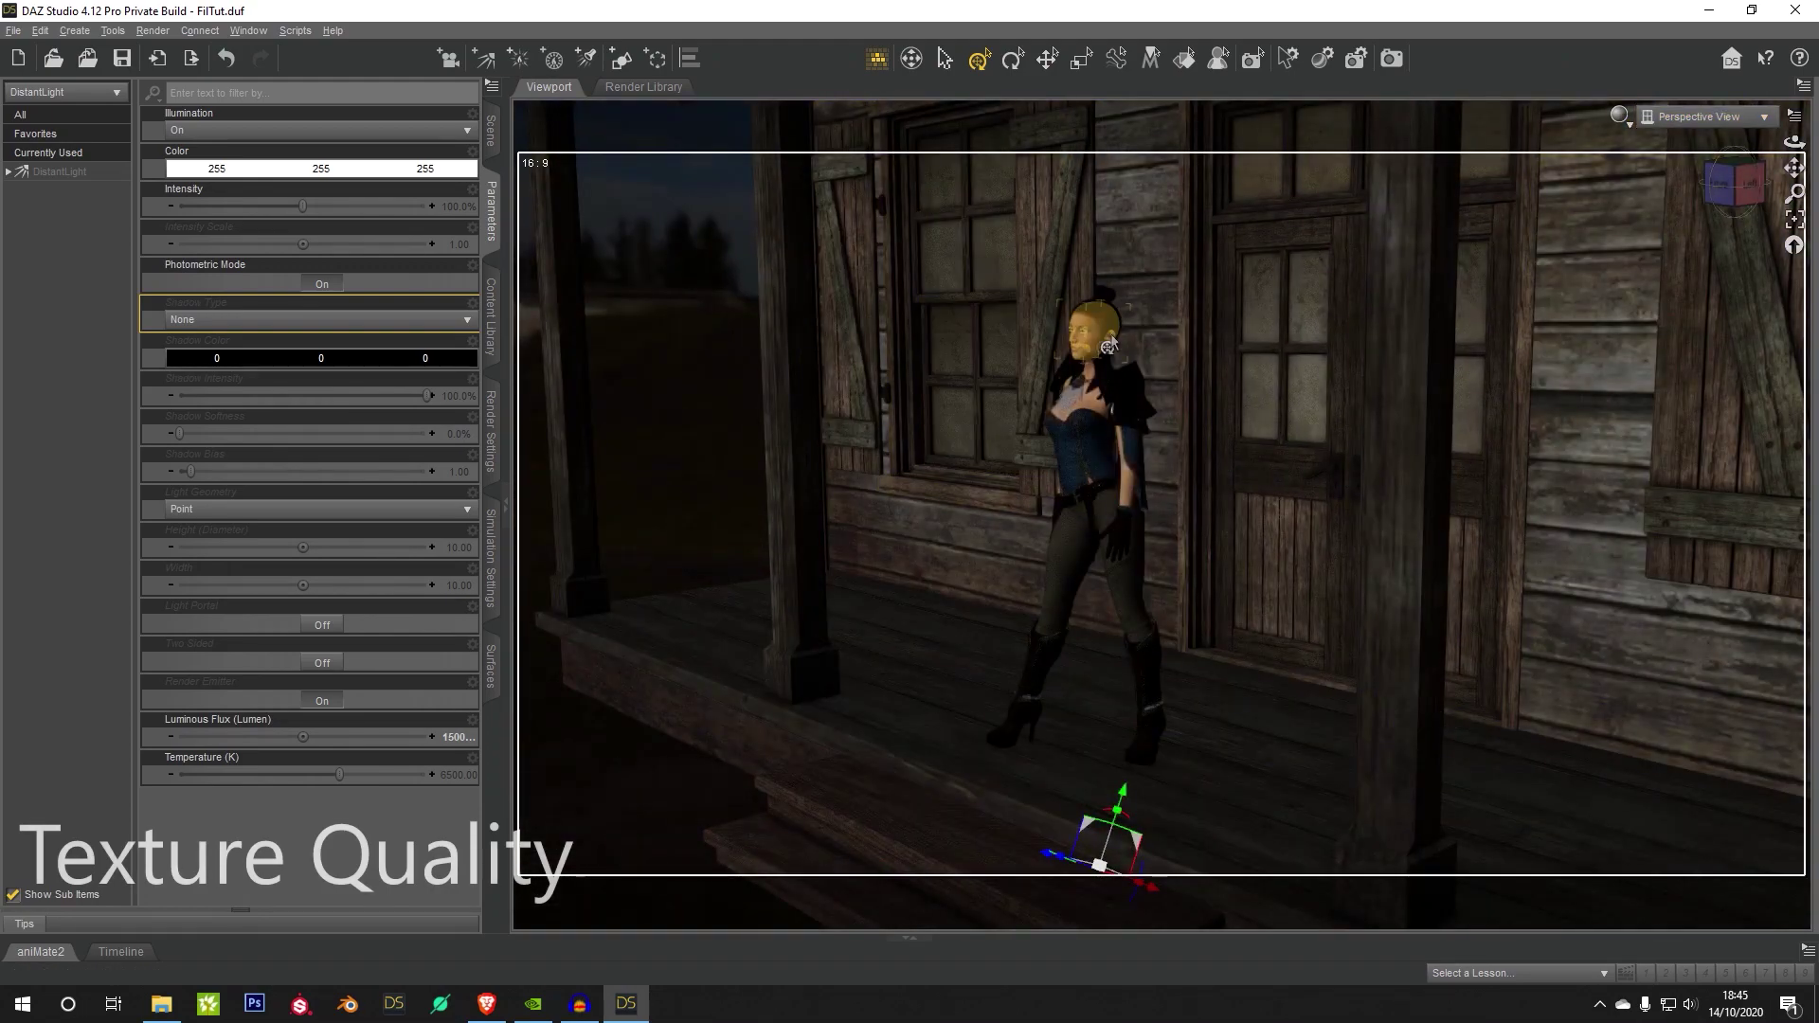
# Step: Select the woman's head, frame it, and orbit in to a three-quarter close-up of her face
pyautogui.click(1109, 344)
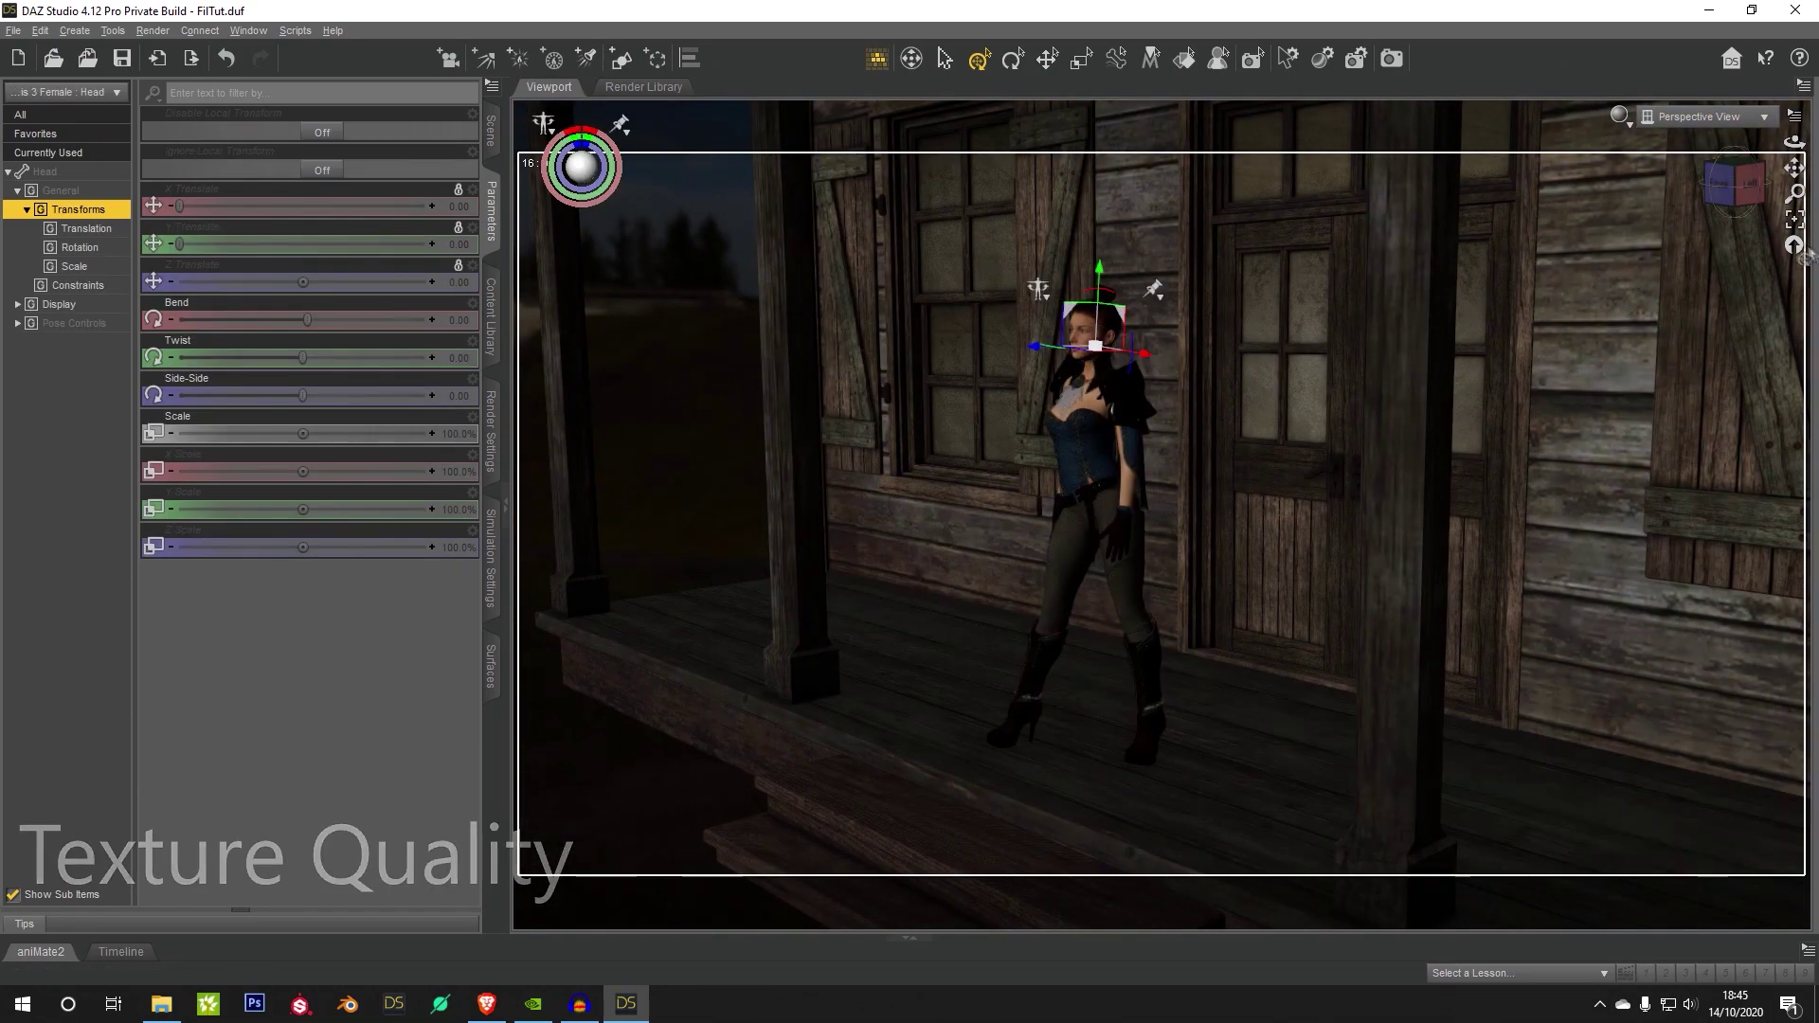
pyautogui.hotkey('ctrl', 'f')
pyautogui.moveTo(1723, 207); pyautogui.dragTo(1610, 265)
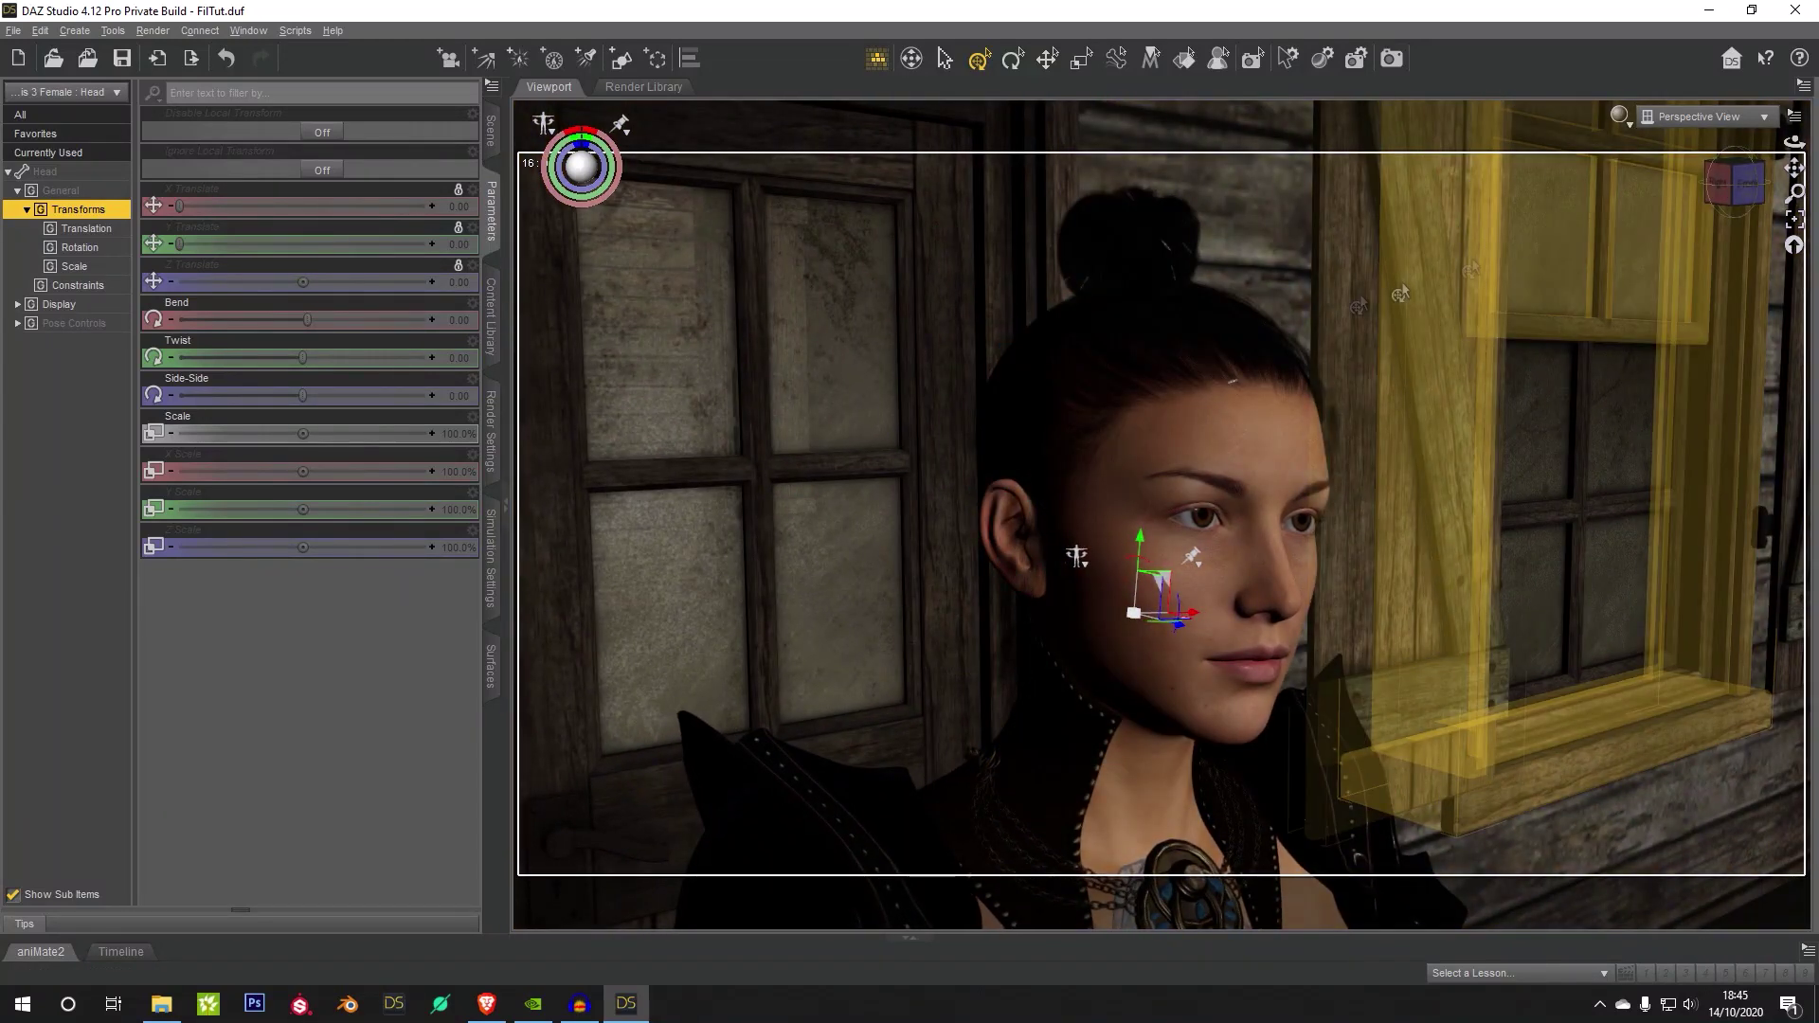
pyautogui.moveTo(1793, 168); pyautogui.dragTo(1793, 99, button='right')
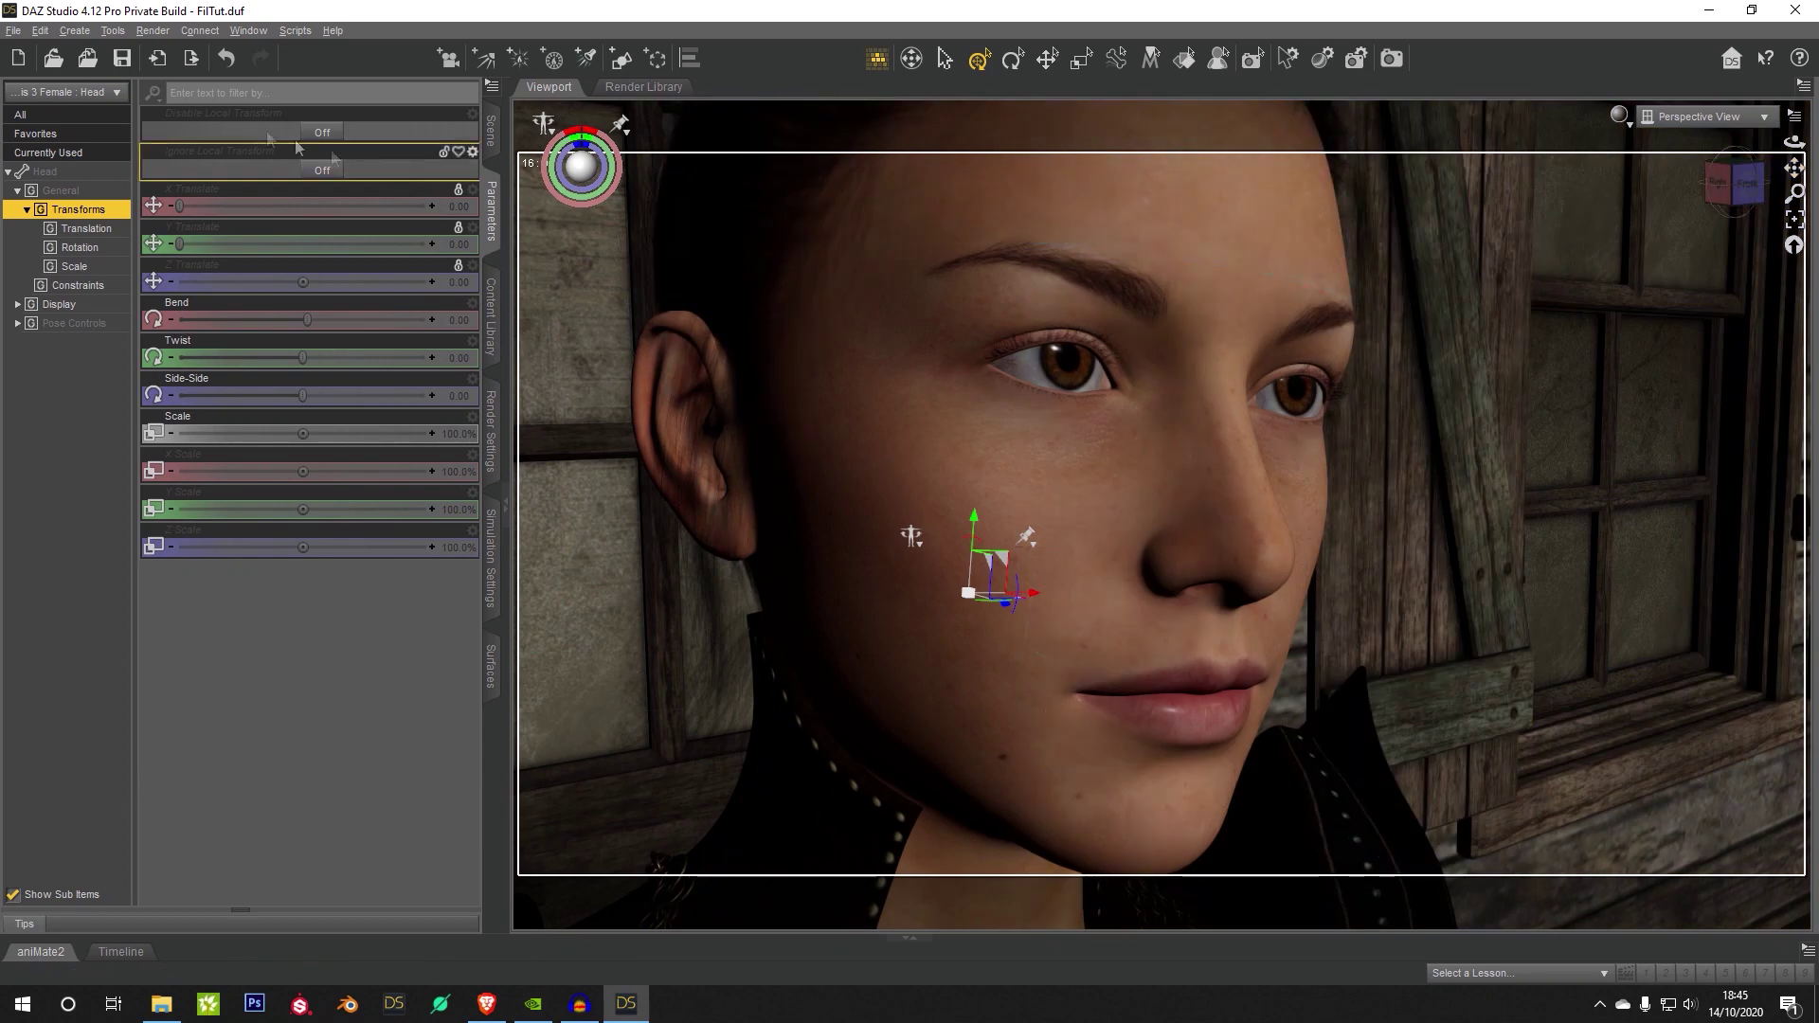
# Step: Raise Texture Resources to Quality in the Interface preferences, then apply and accept them
pyautogui.click(75, 31)
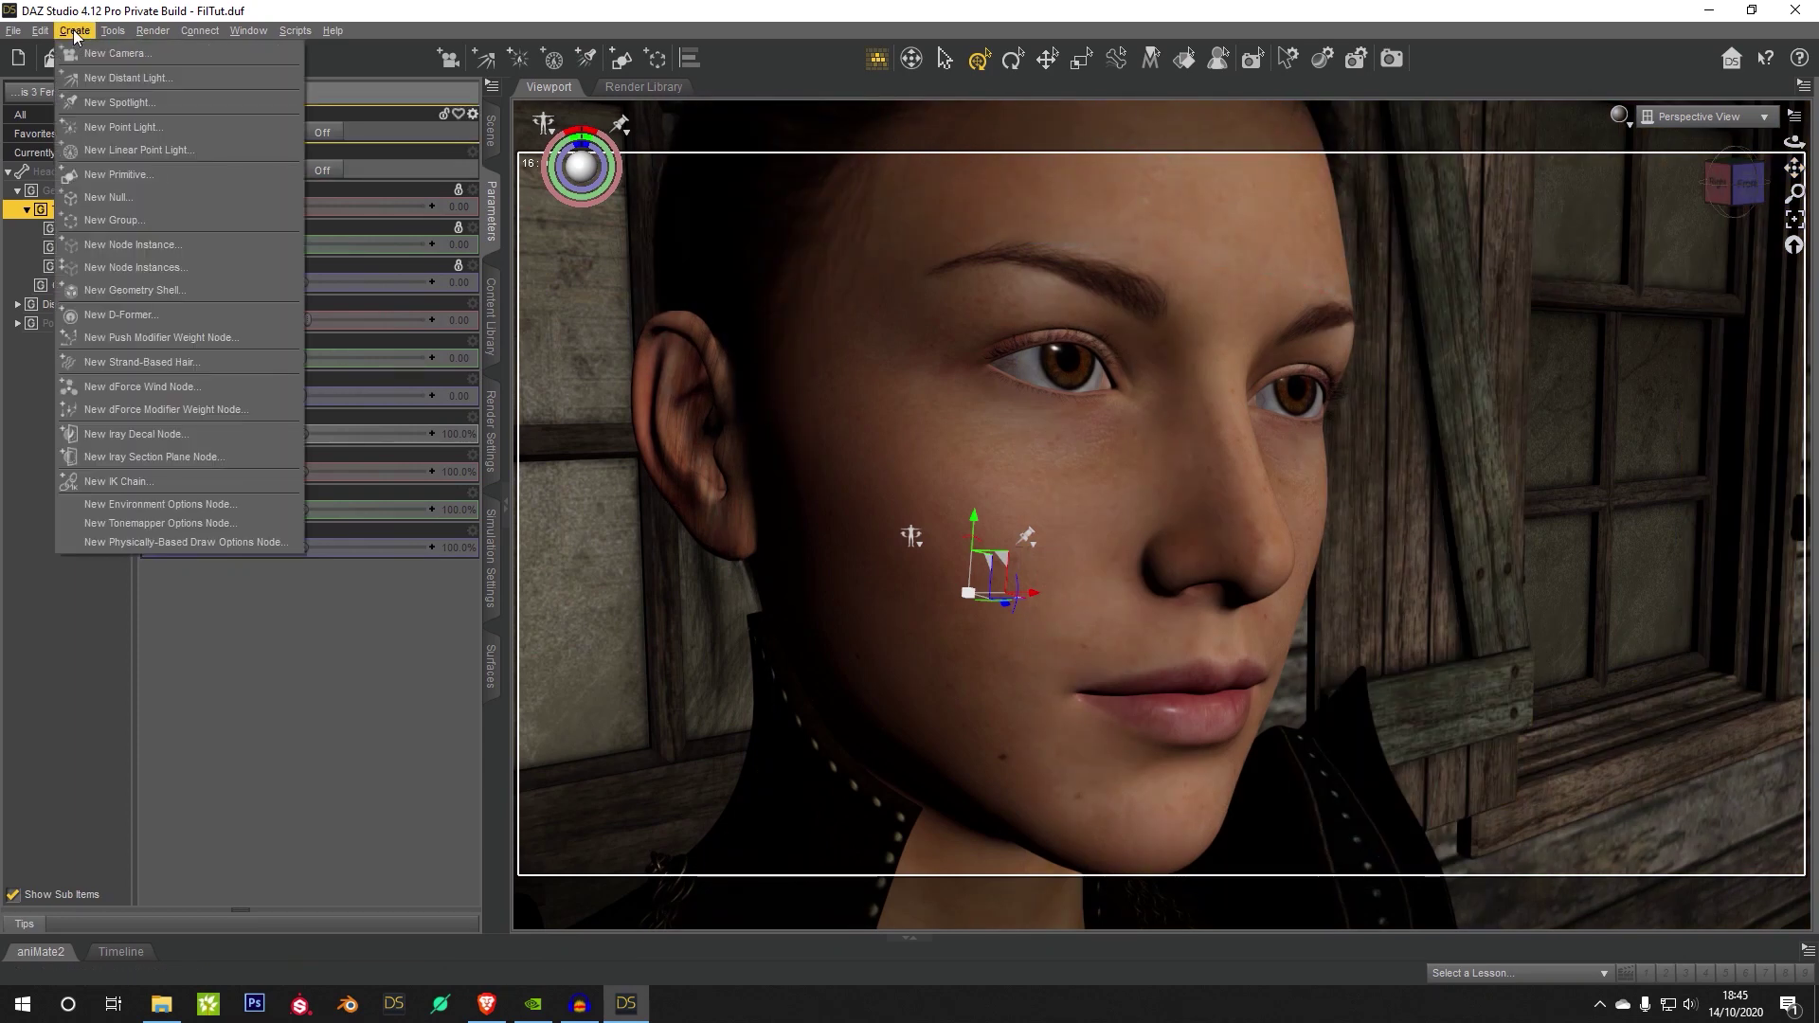
pyautogui.moveTo(40, 31)
pyautogui.click(100, 283)
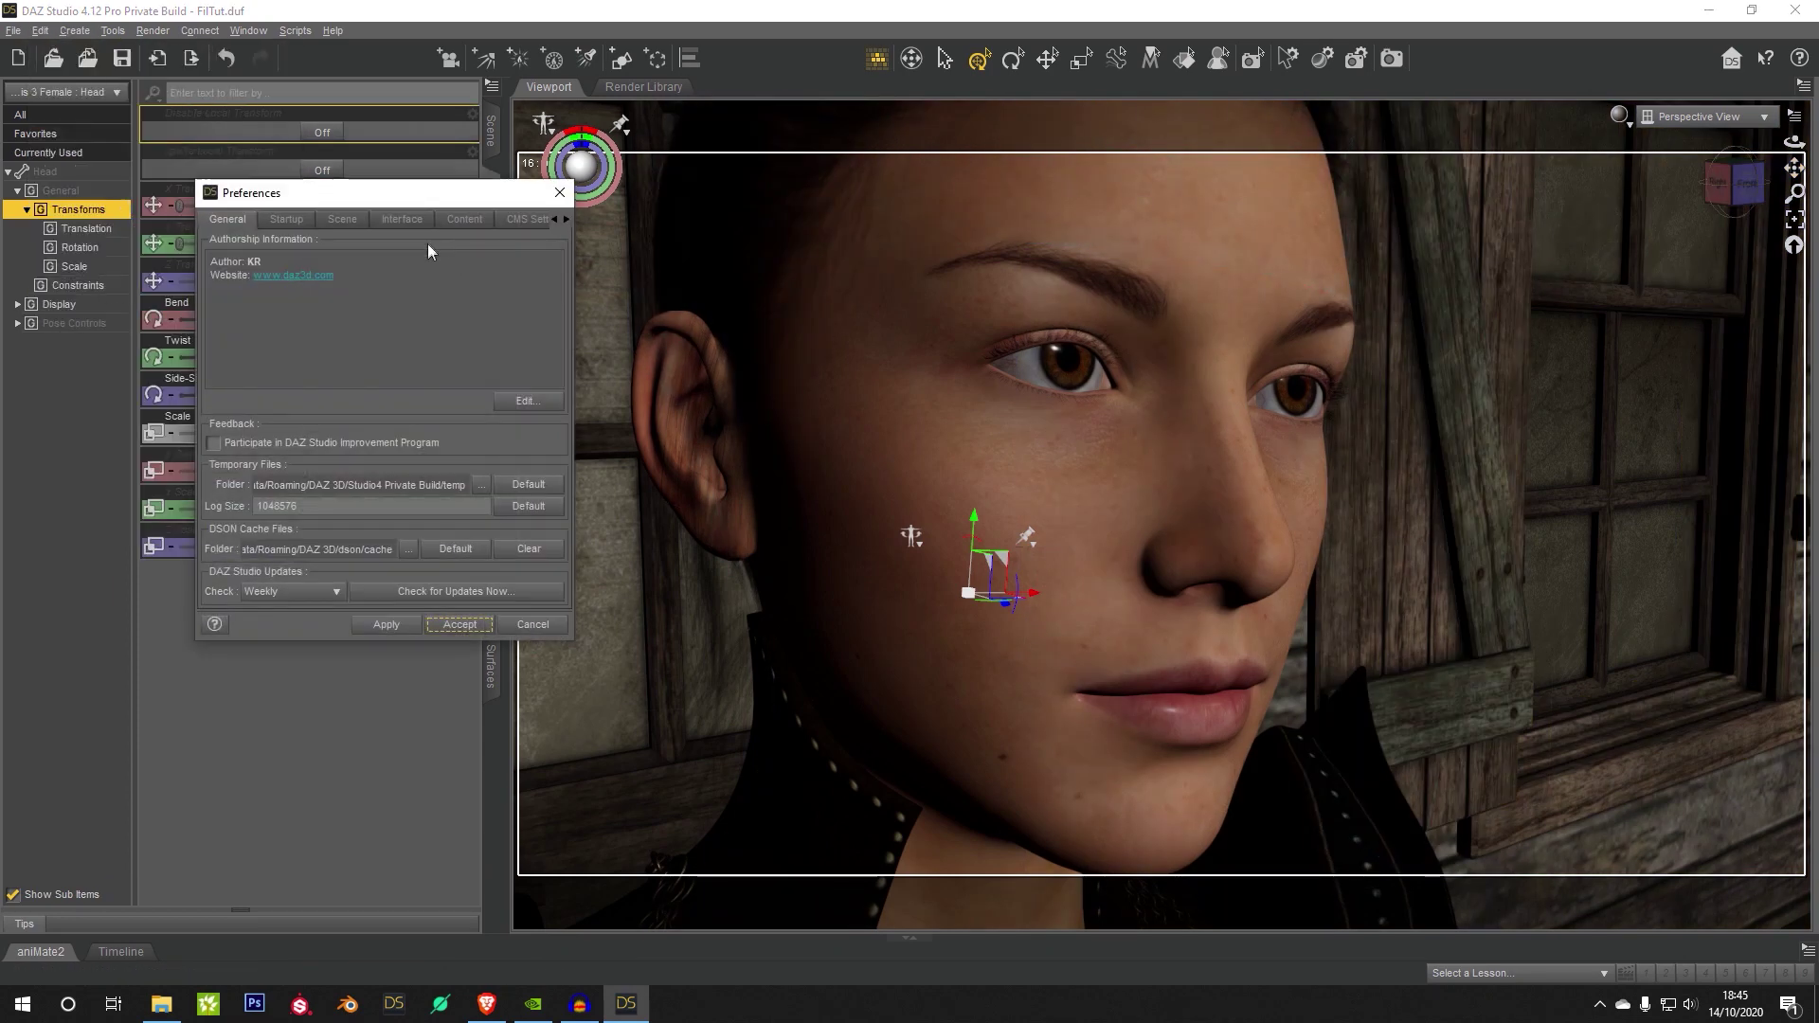
pyautogui.click(403, 220)
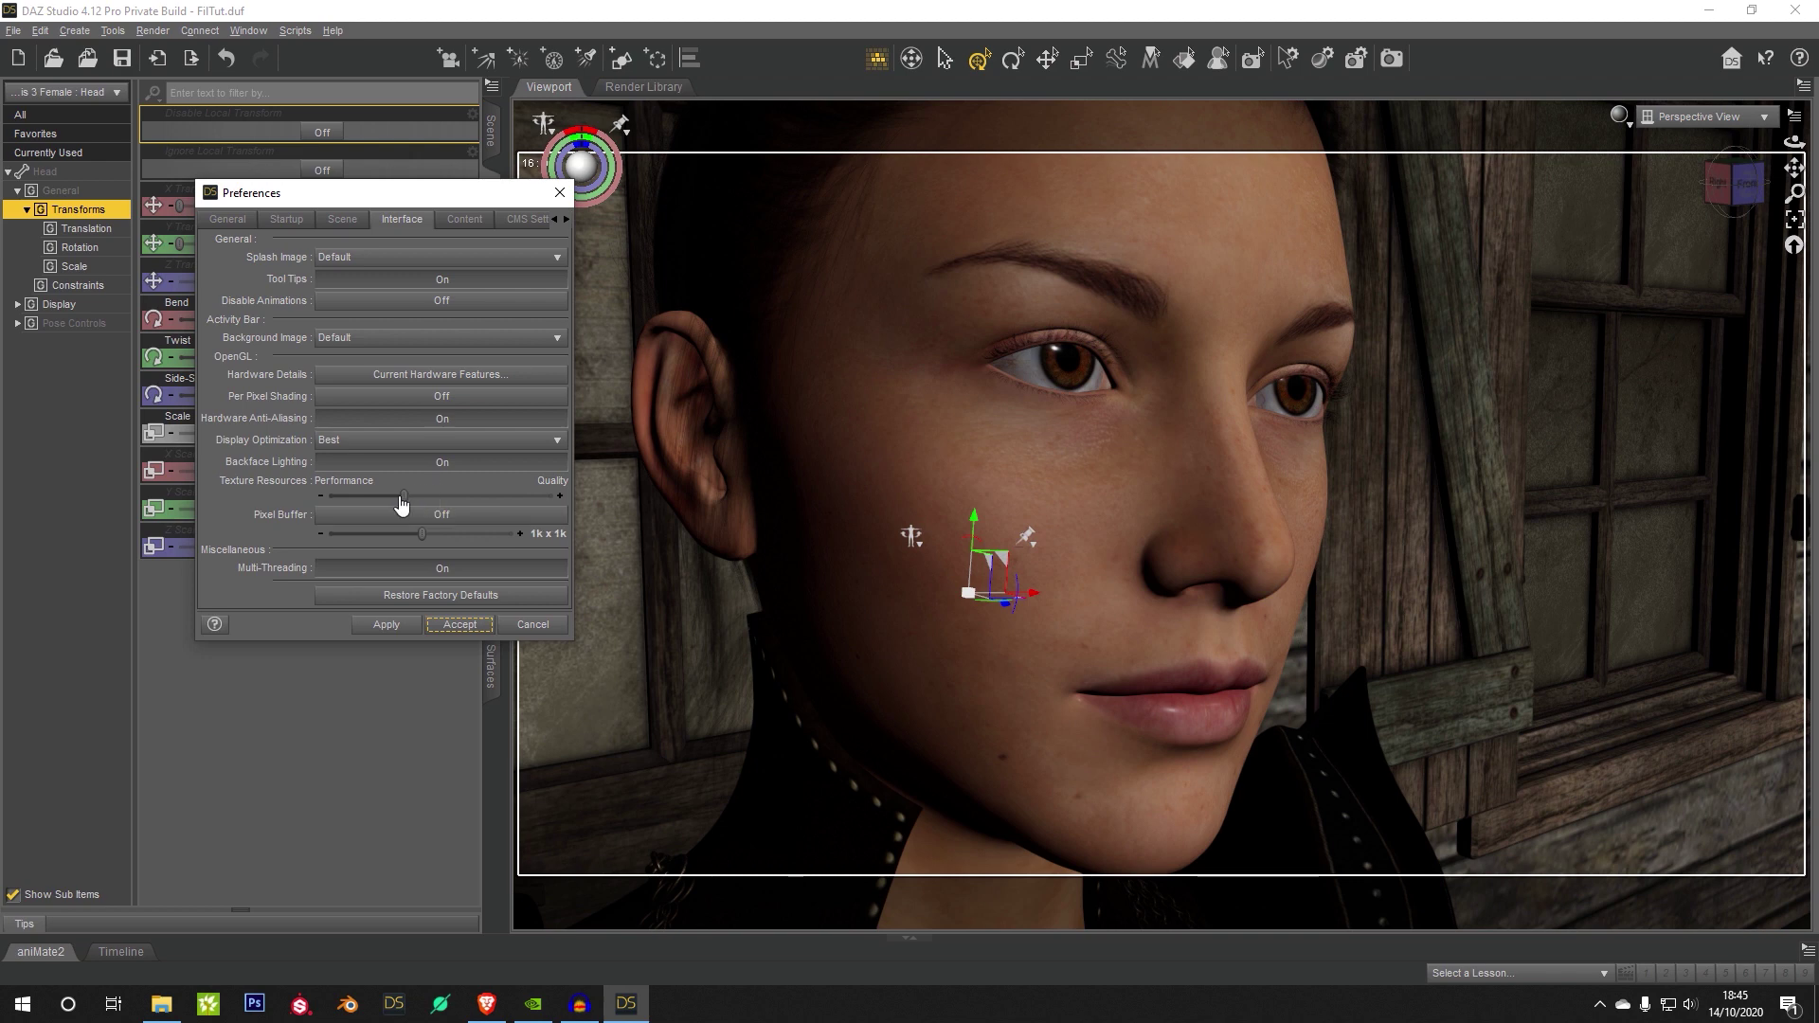
pyautogui.moveTo(403, 495); pyautogui.dragTo(464, 494)
pyautogui.click(387, 625)
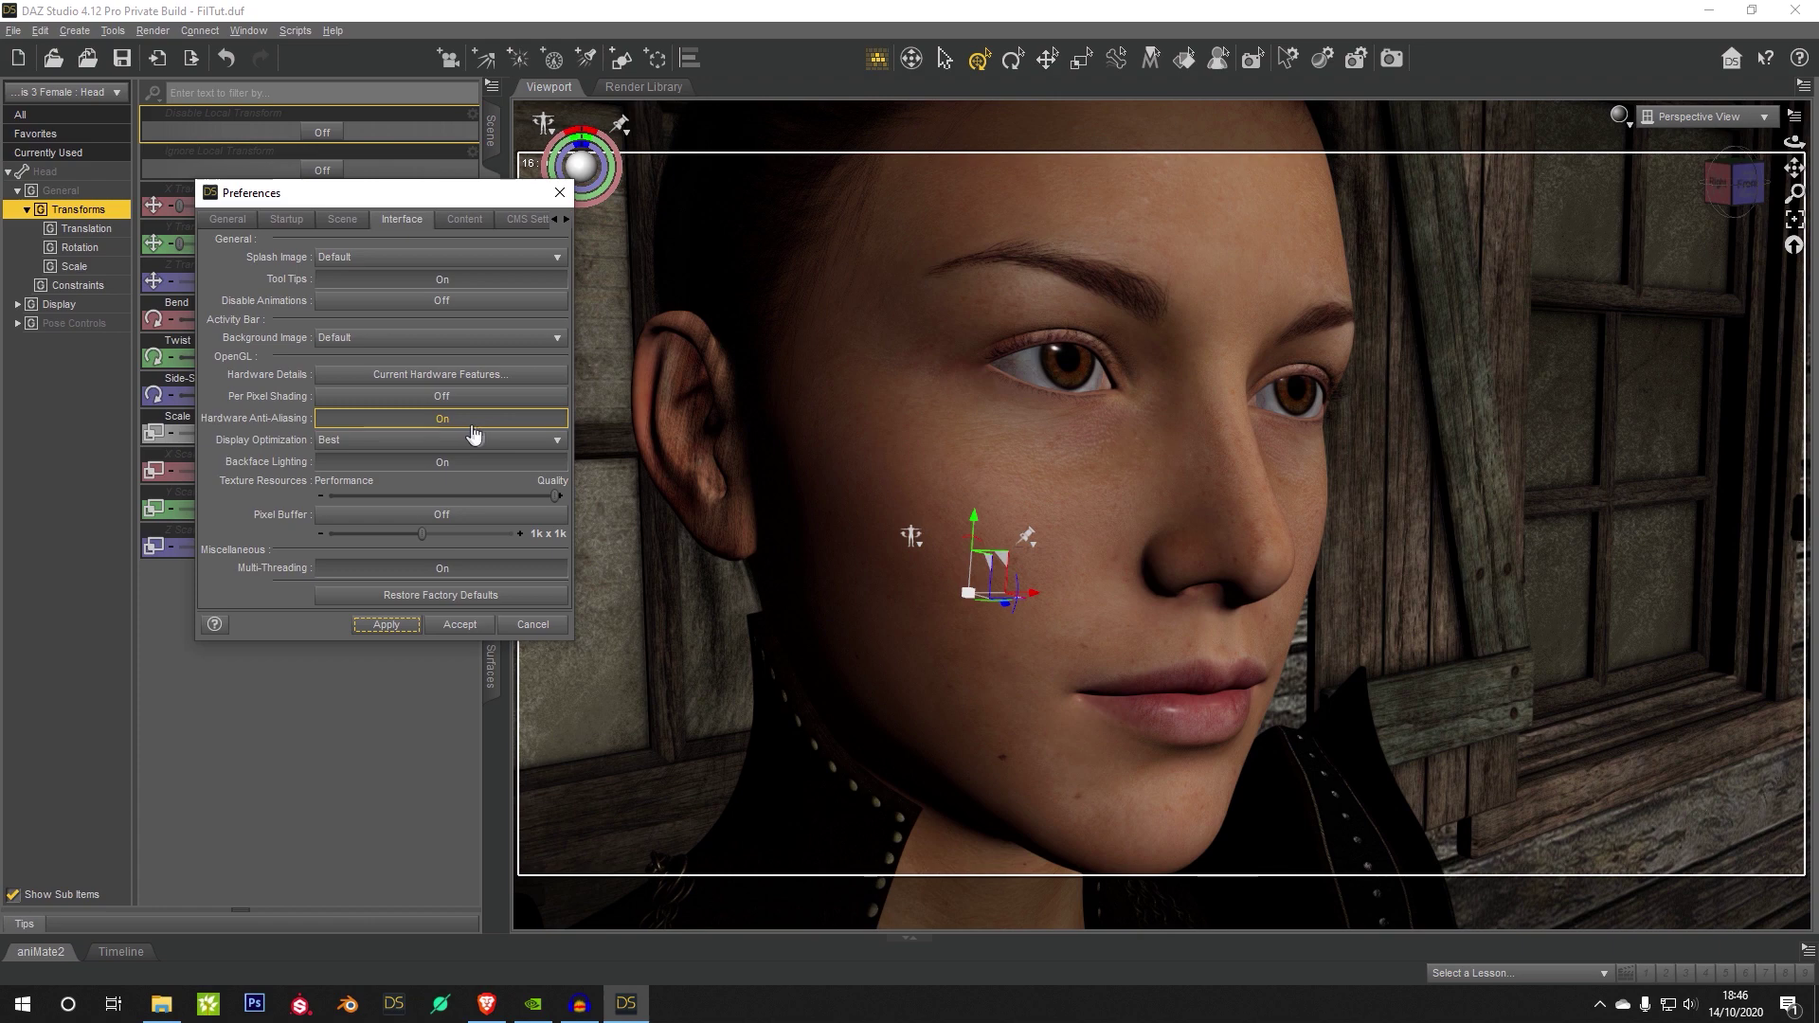
pyautogui.click(458, 624)
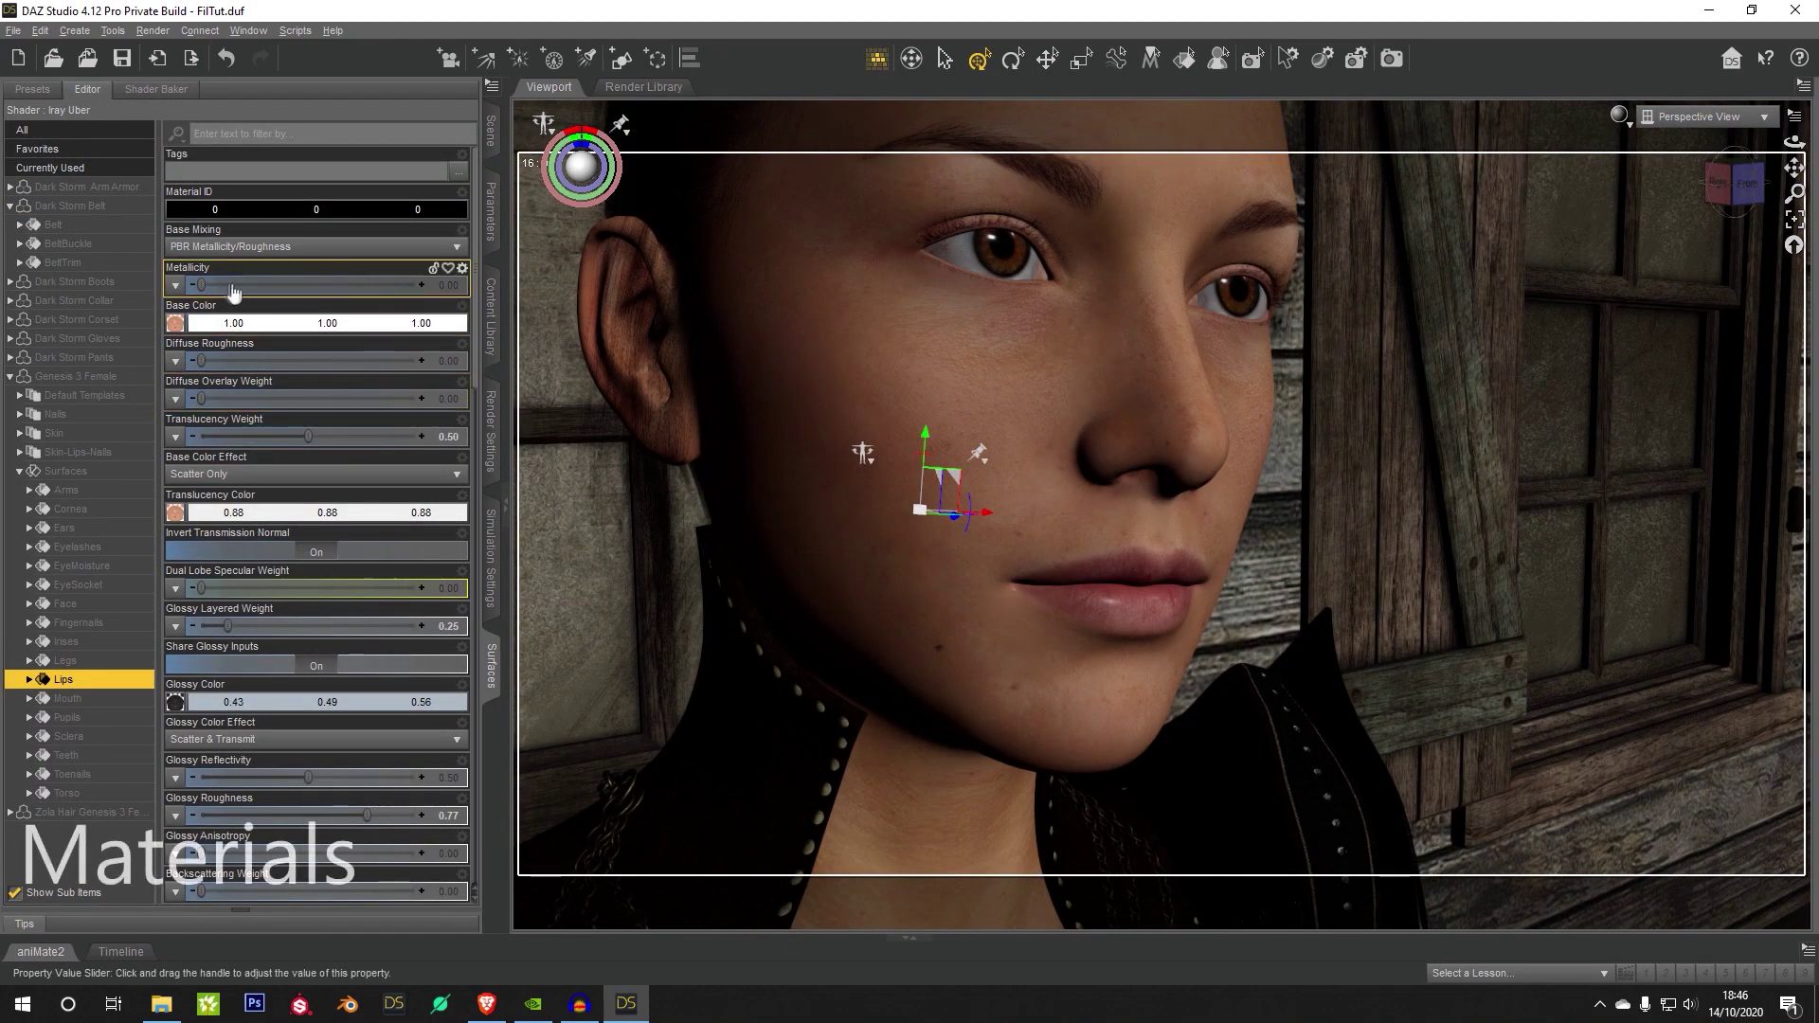
# Step: Make the lips more metallic, then select the Dark Storm Belt's BeltBuckle surface
pyautogui.moveTo(231, 285); pyautogui.dragTo(85, 275)
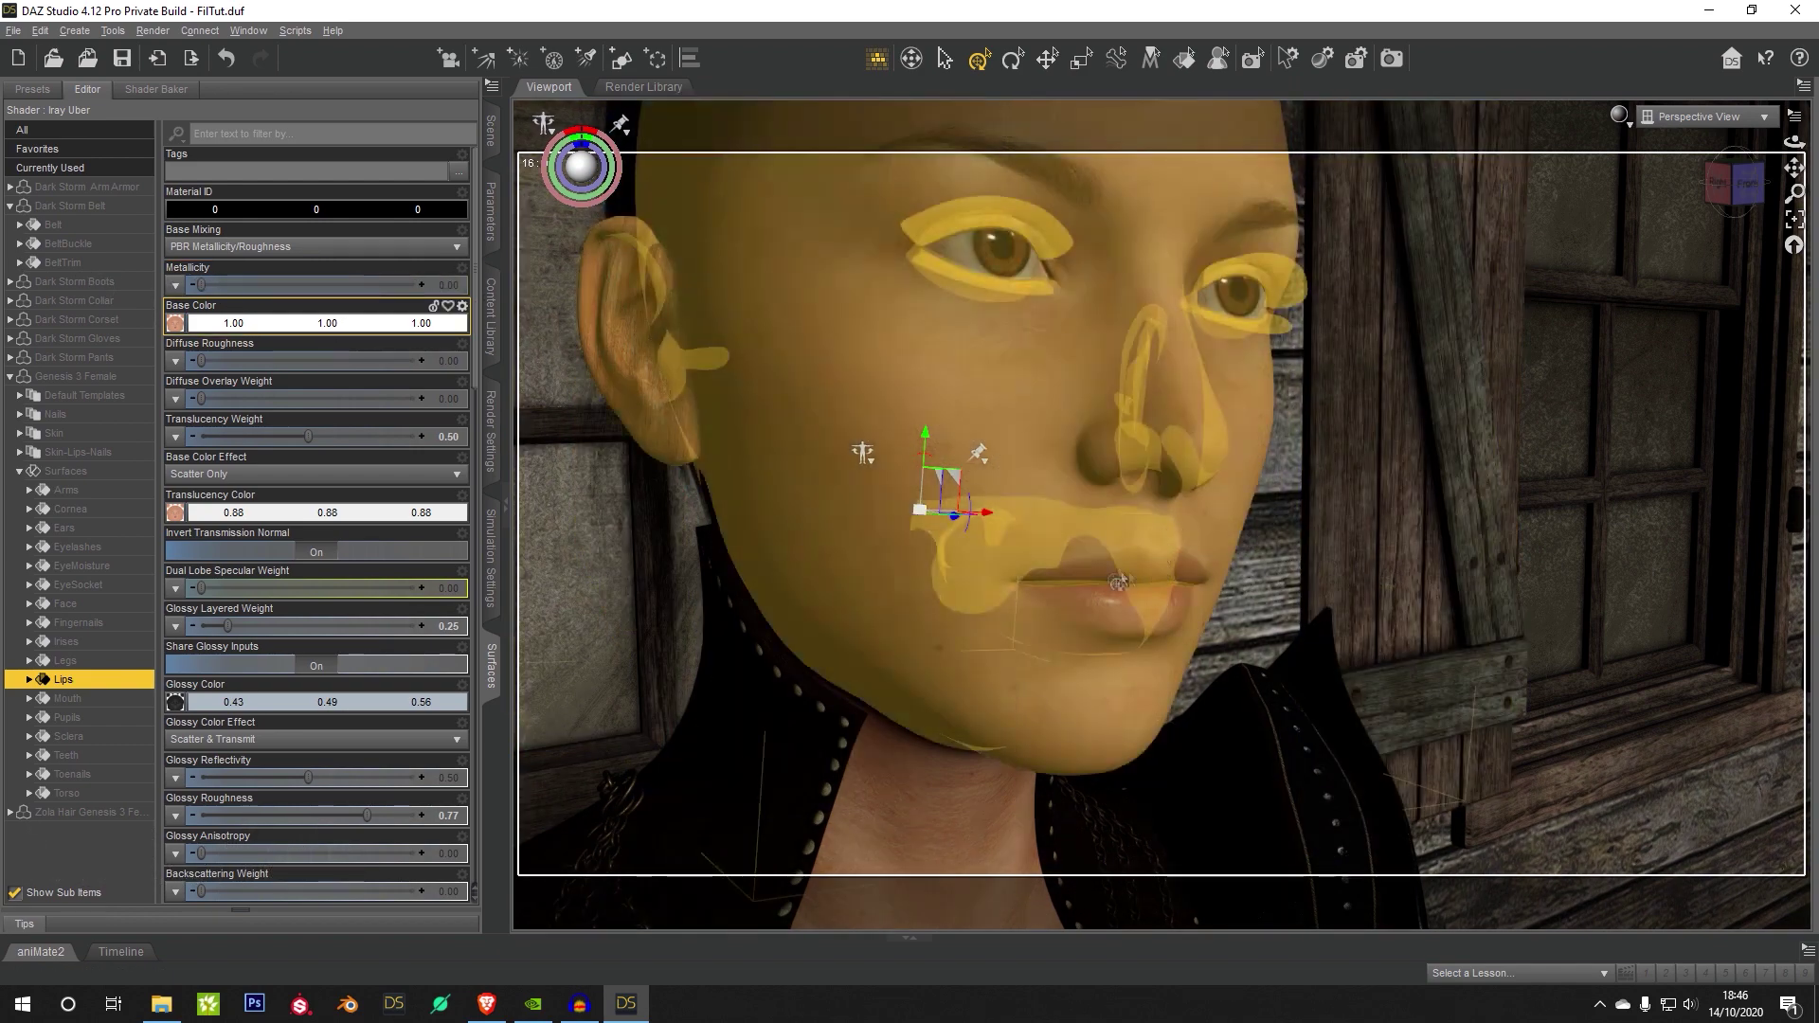
pyautogui.moveTo(1734, 185); pyautogui.dragTo(1795, 180)
pyautogui.click(491, 130)
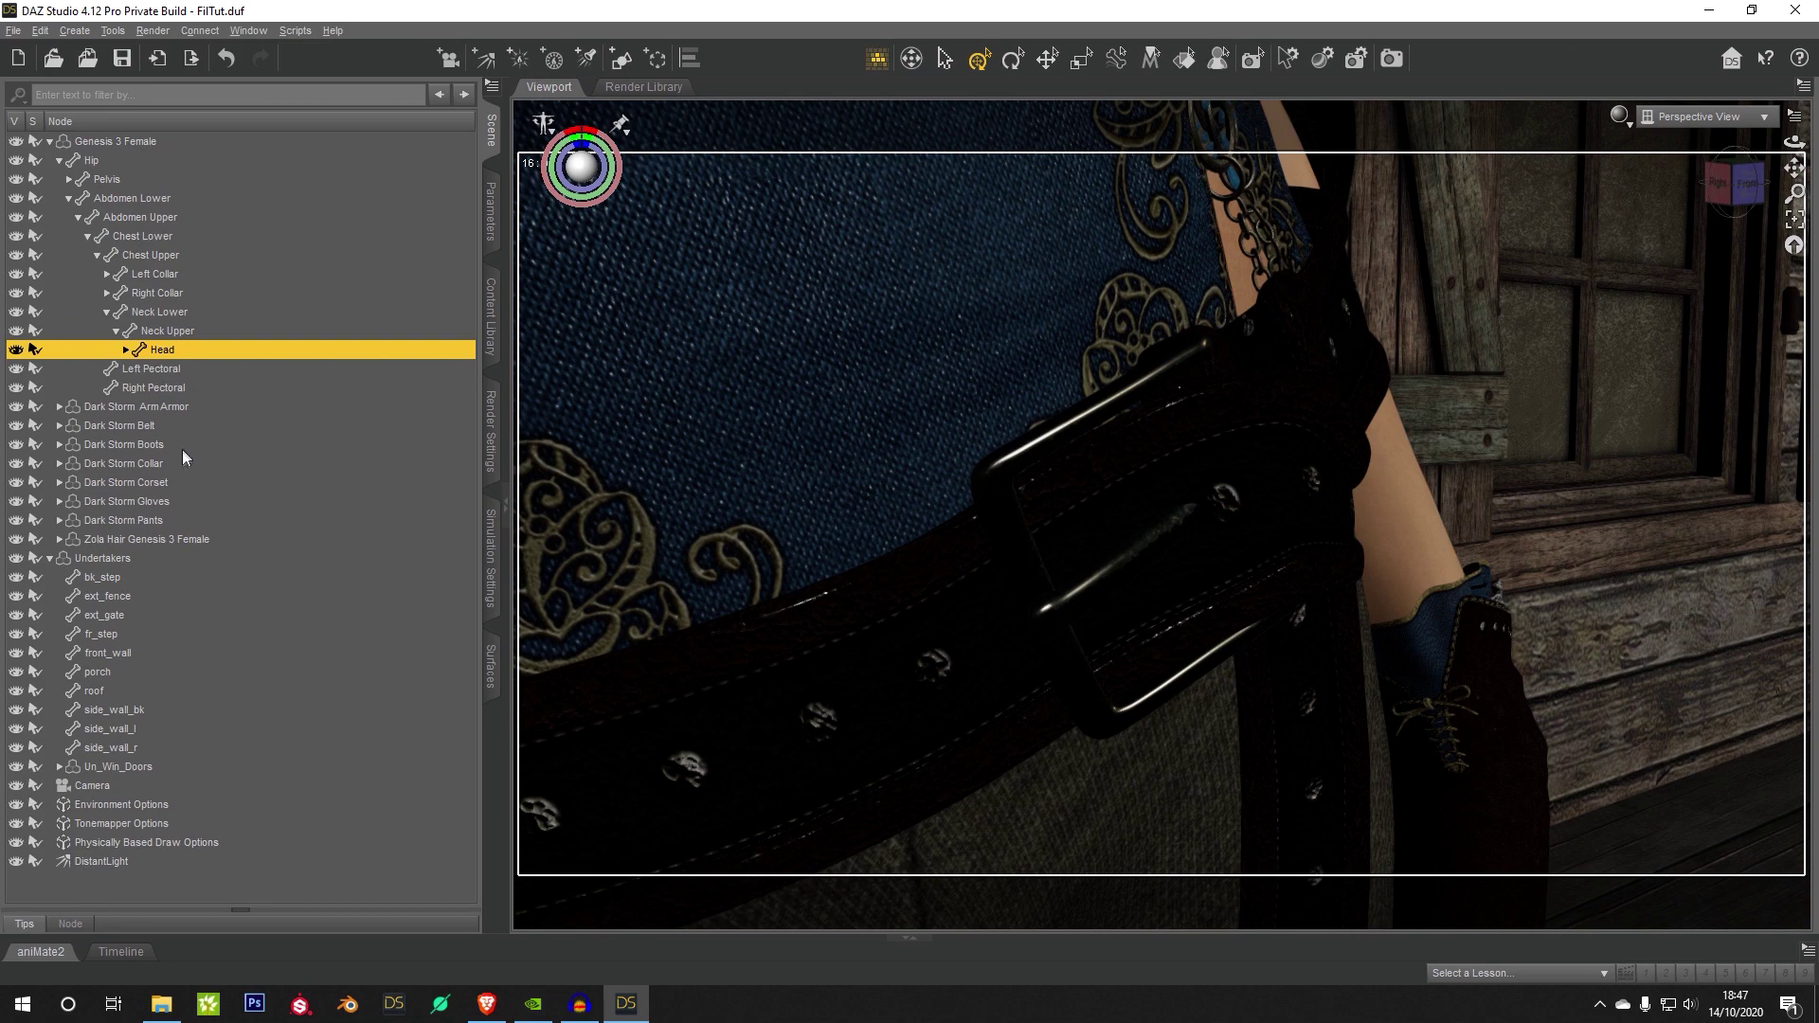
pyautogui.click(175, 519)
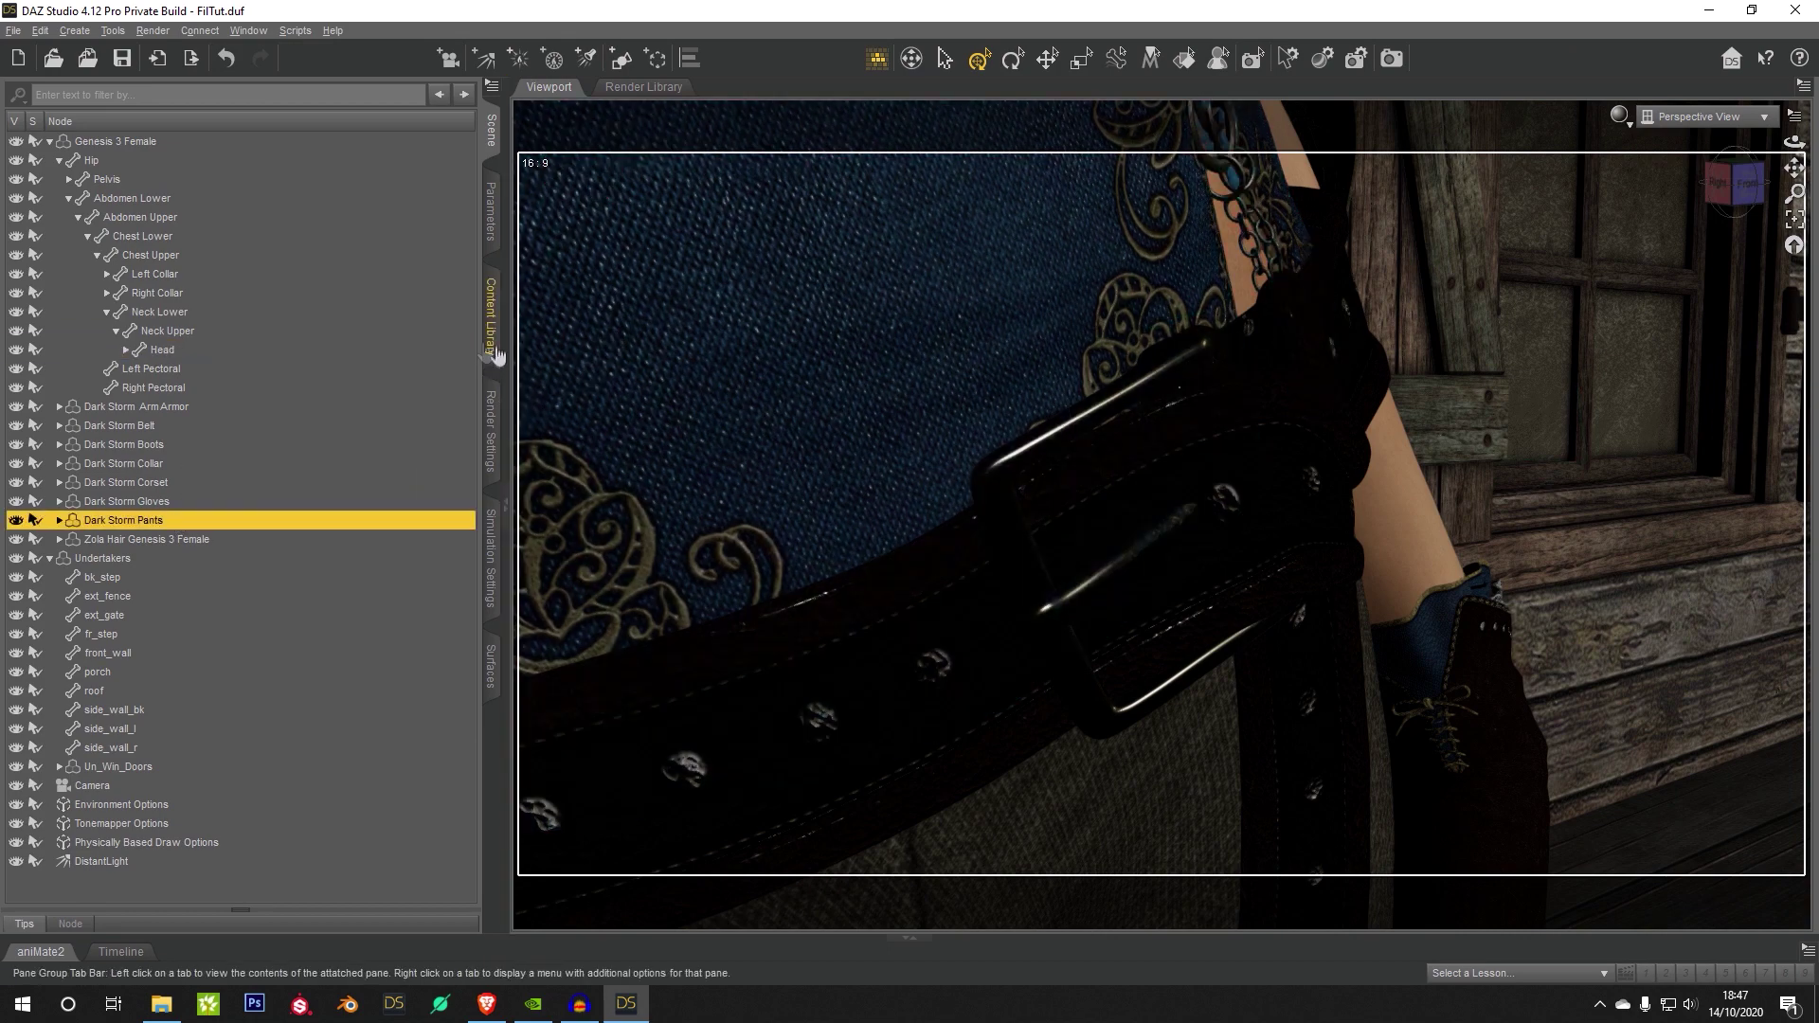
pyautogui.click(207, 428)
pyautogui.click(491, 666)
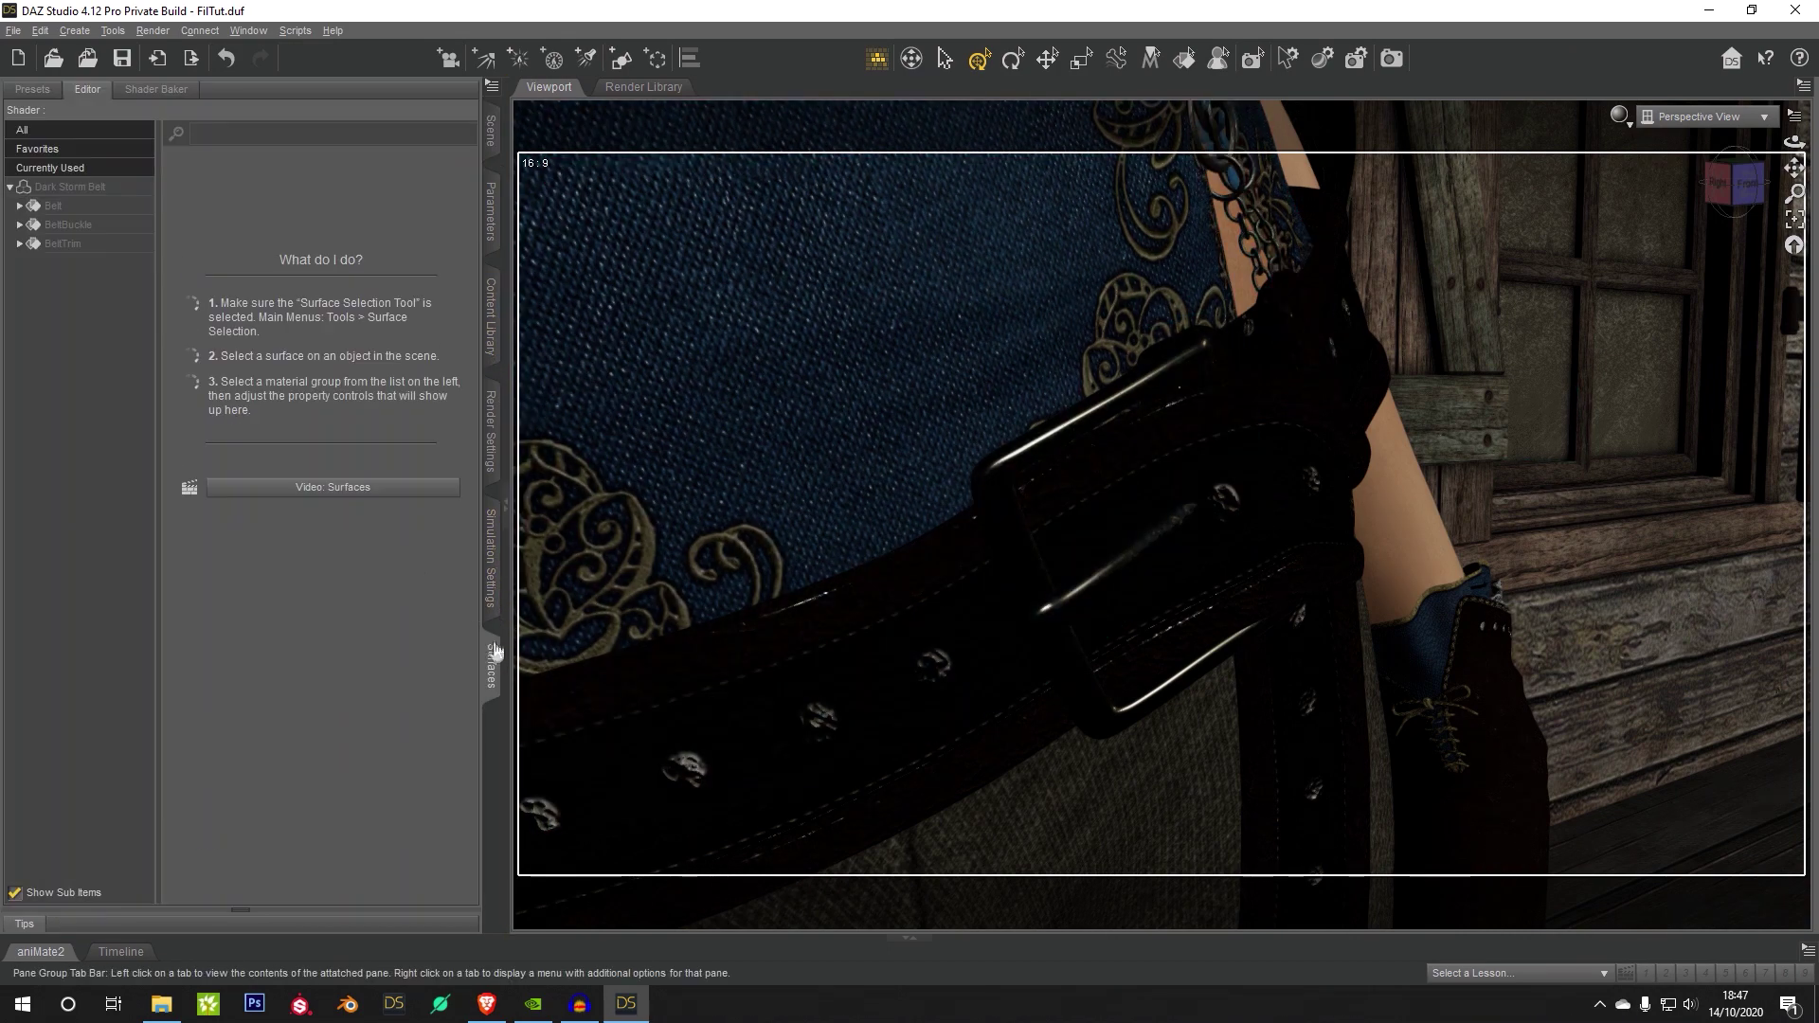
pyautogui.click(59, 227)
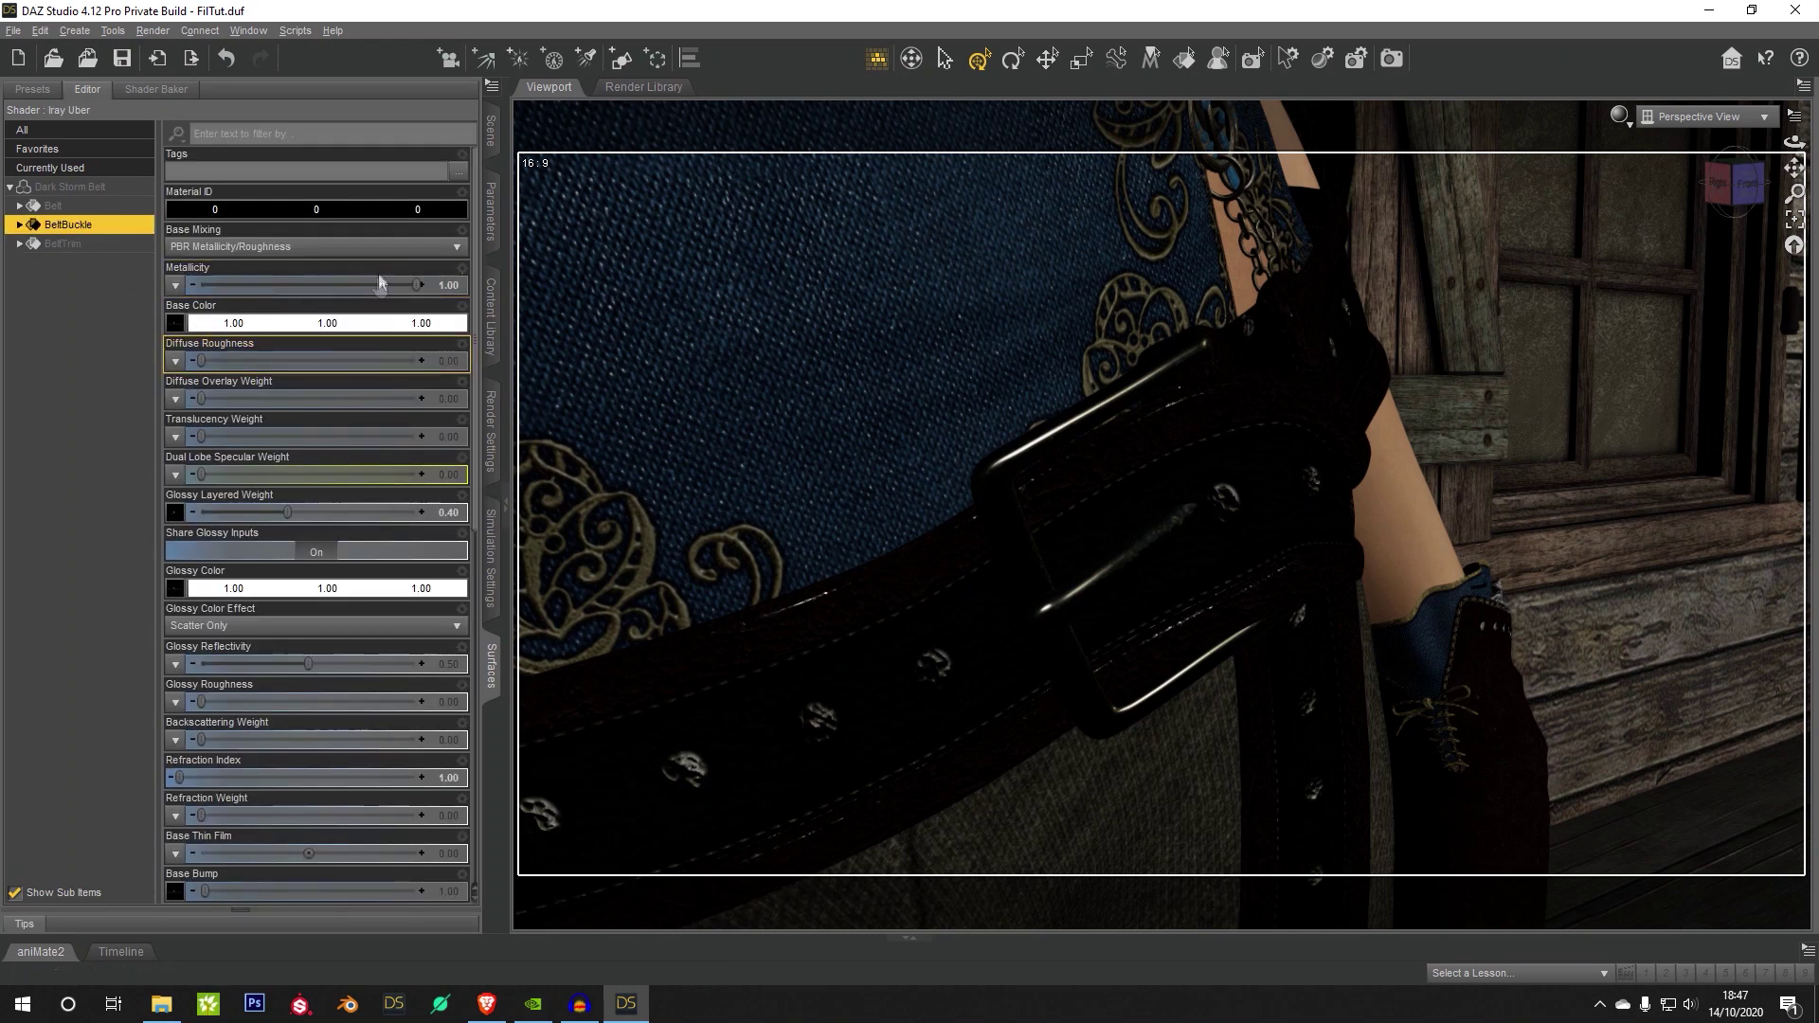
# Step: Test buckle Metallicity, and set Glossy Layered Weight 0.89 and Glossy Roughness 0.30
pyautogui.moveTo(387, 287); pyautogui.dragTo(798, 279)
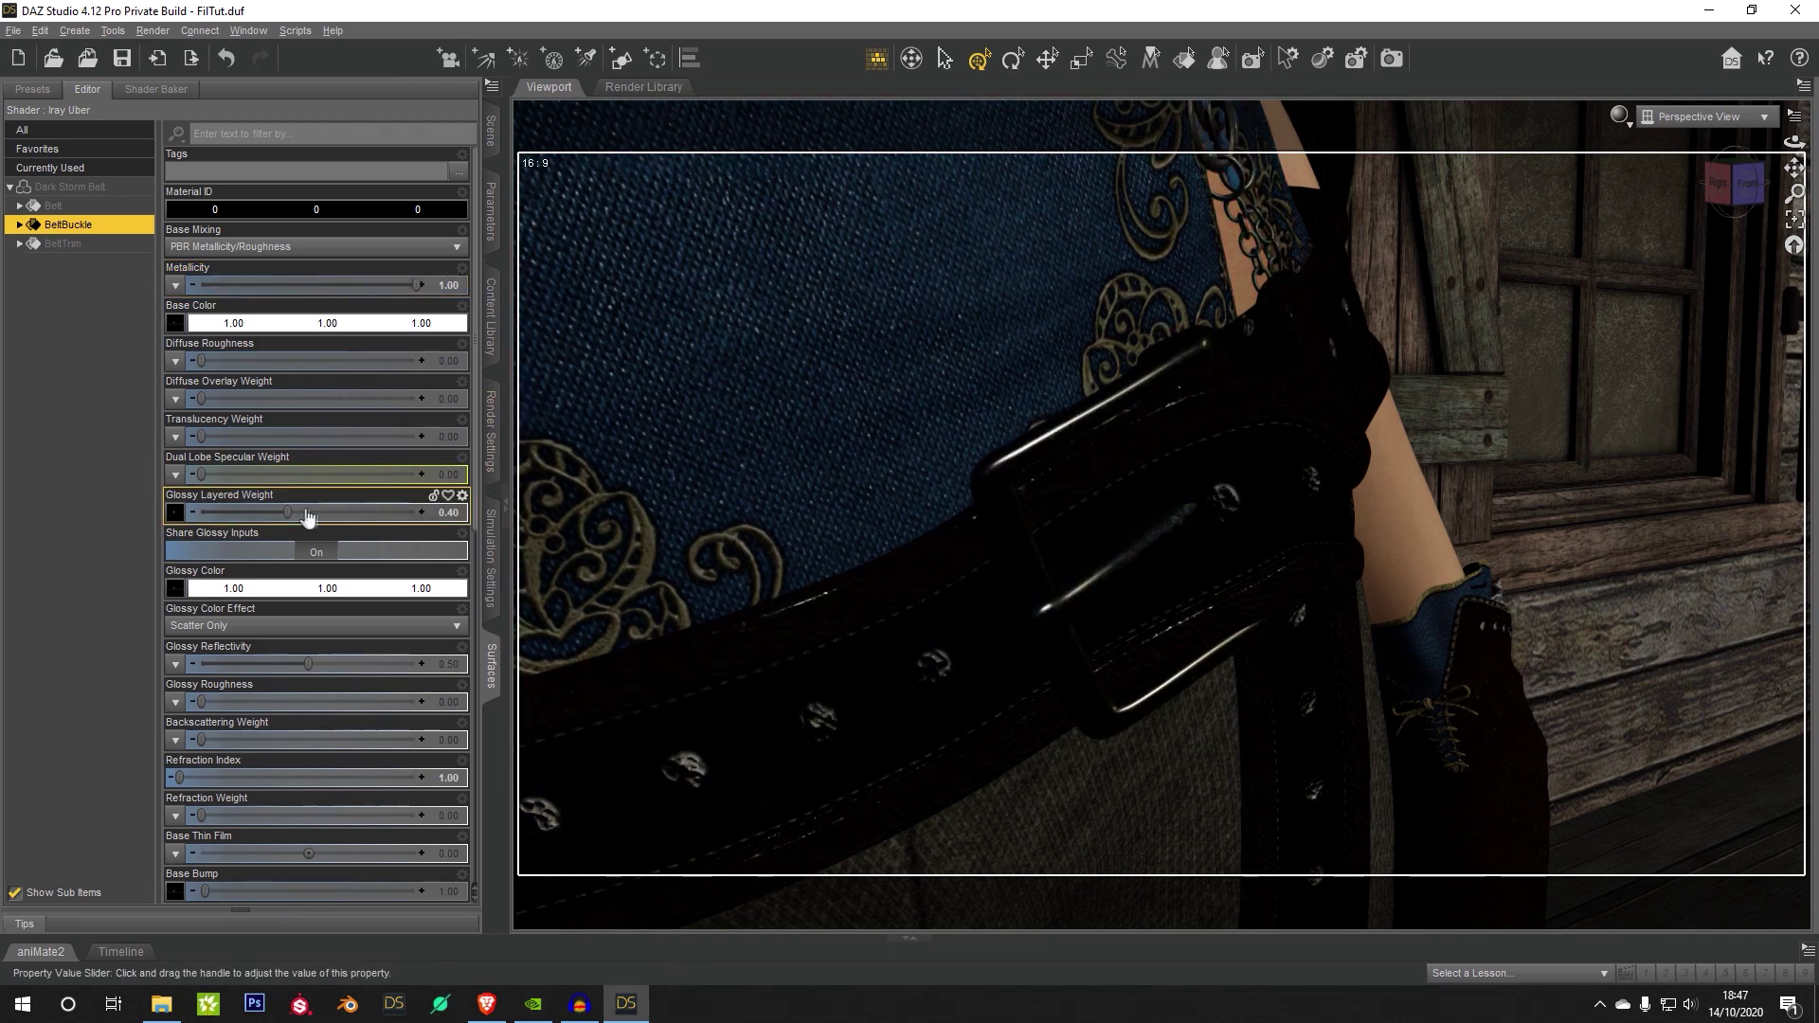
pyautogui.moveTo(288, 509); pyautogui.dragTo(393, 512)
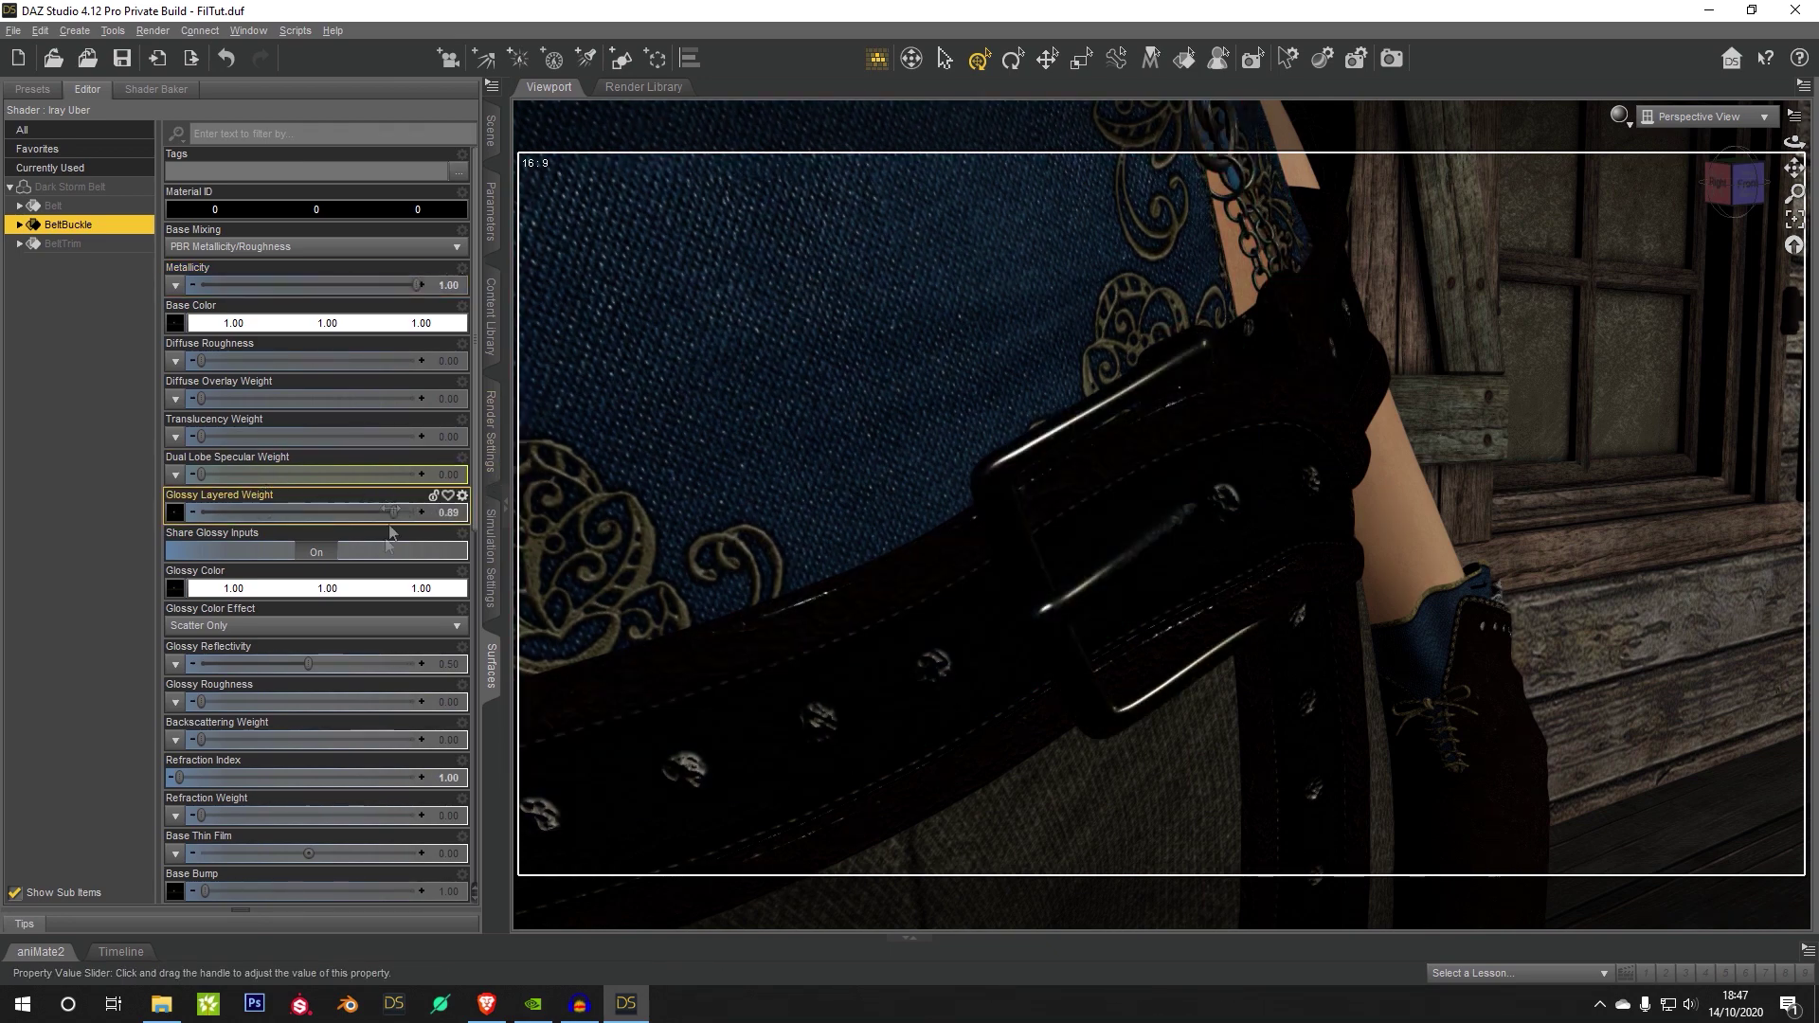
pyautogui.moveTo(200, 702); pyautogui.dragTo(265, 701)
pyautogui.scroll(-3, 237, 664)
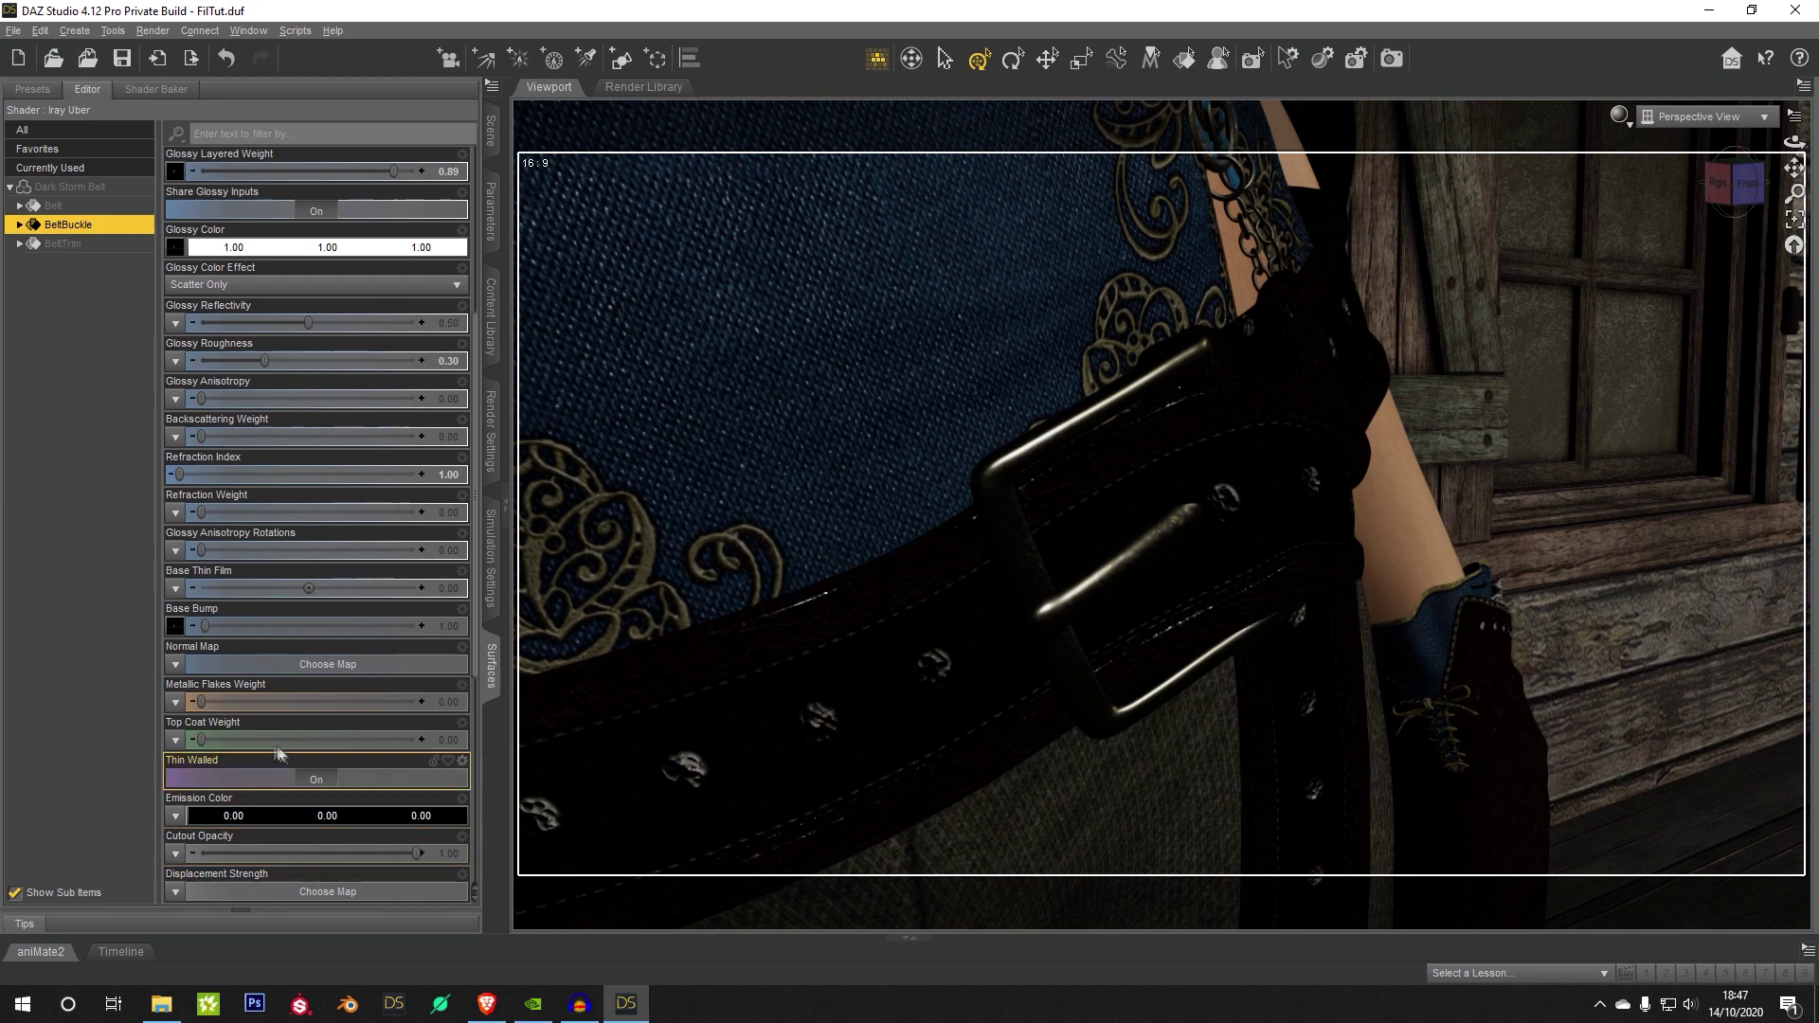
# Step: Try a top coat and refraction on the buckle, then remove them
pyautogui.moveTo(284, 740); pyautogui.dragTo(418, 748)
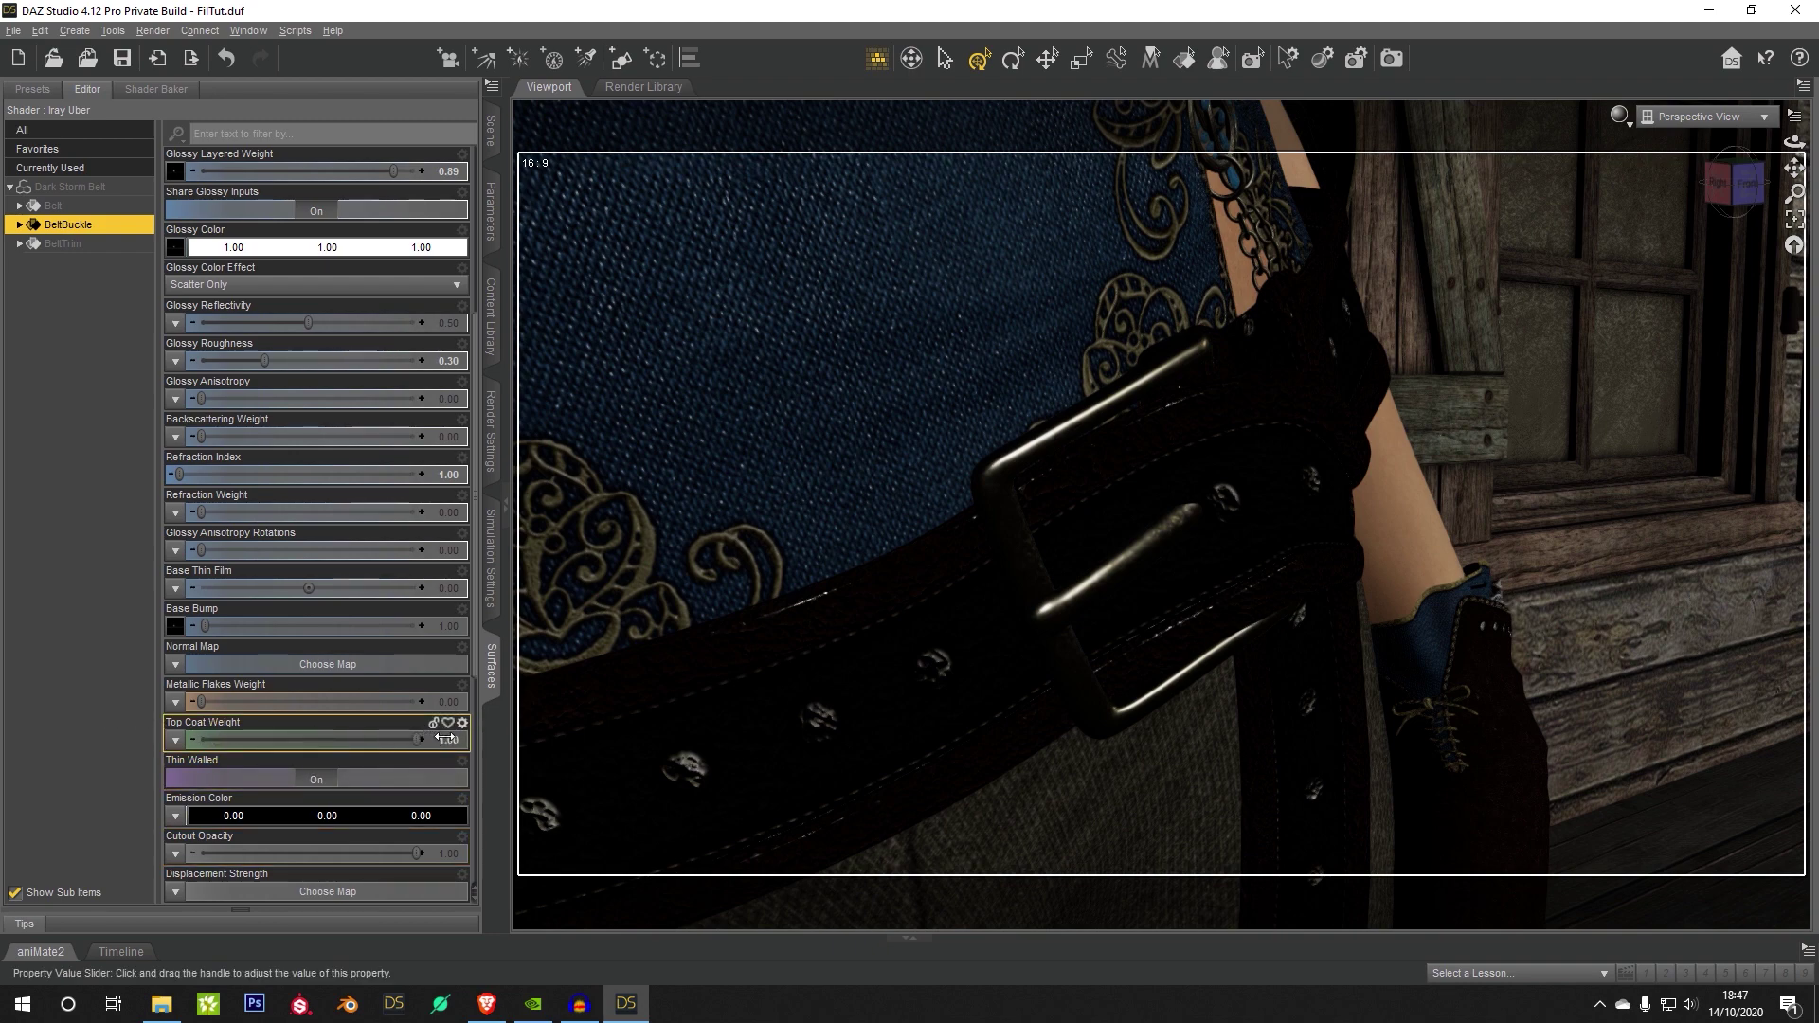
pyautogui.scroll(-5, 337, 638)
pyautogui.moveTo(257, 628)
pyautogui.mouseDown()
pyautogui.moveTo(327, 627)
pyautogui.moveTo(287, 627)
pyautogui.mouseUp()
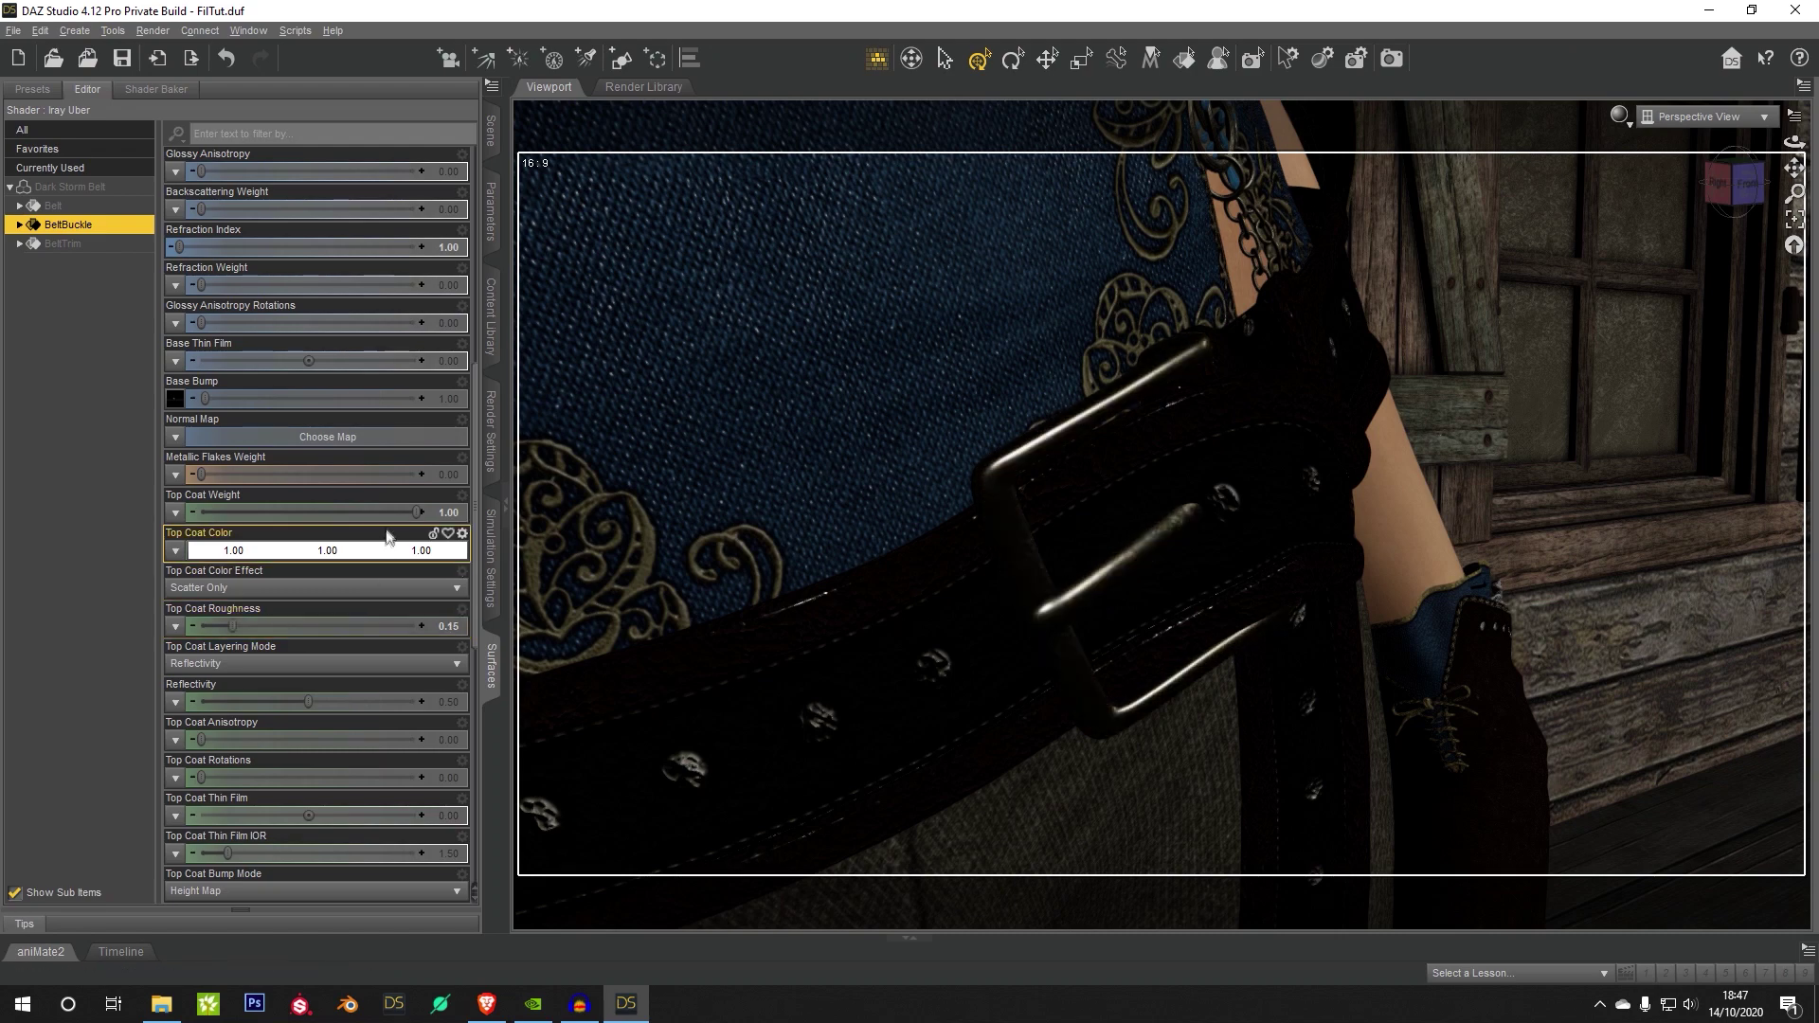
pyautogui.moveTo(417, 512); pyautogui.dragTo(194, 513)
pyautogui.scroll(7, 350, 638)
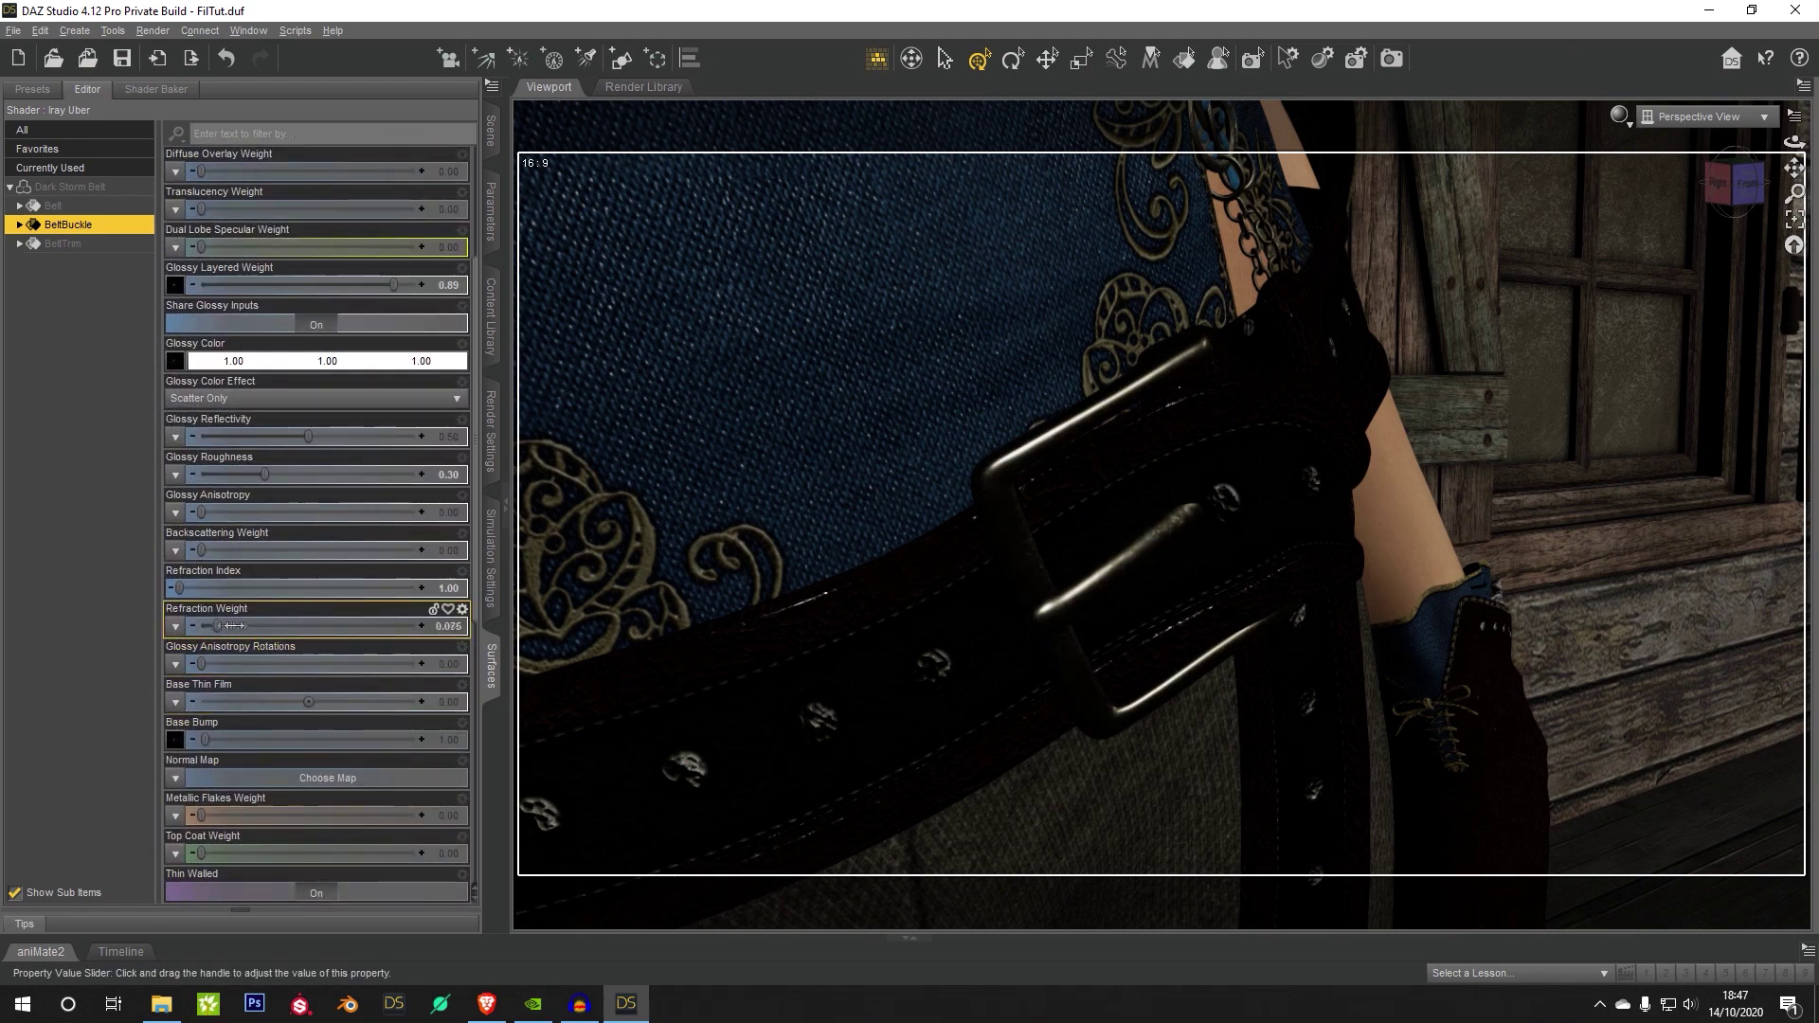
pyautogui.moveTo(217, 626)
pyautogui.mouseDown()
pyautogui.moveTo(273, 626)
pyautogui.moveTo(204, 626)
pyautogui.mouseUp()
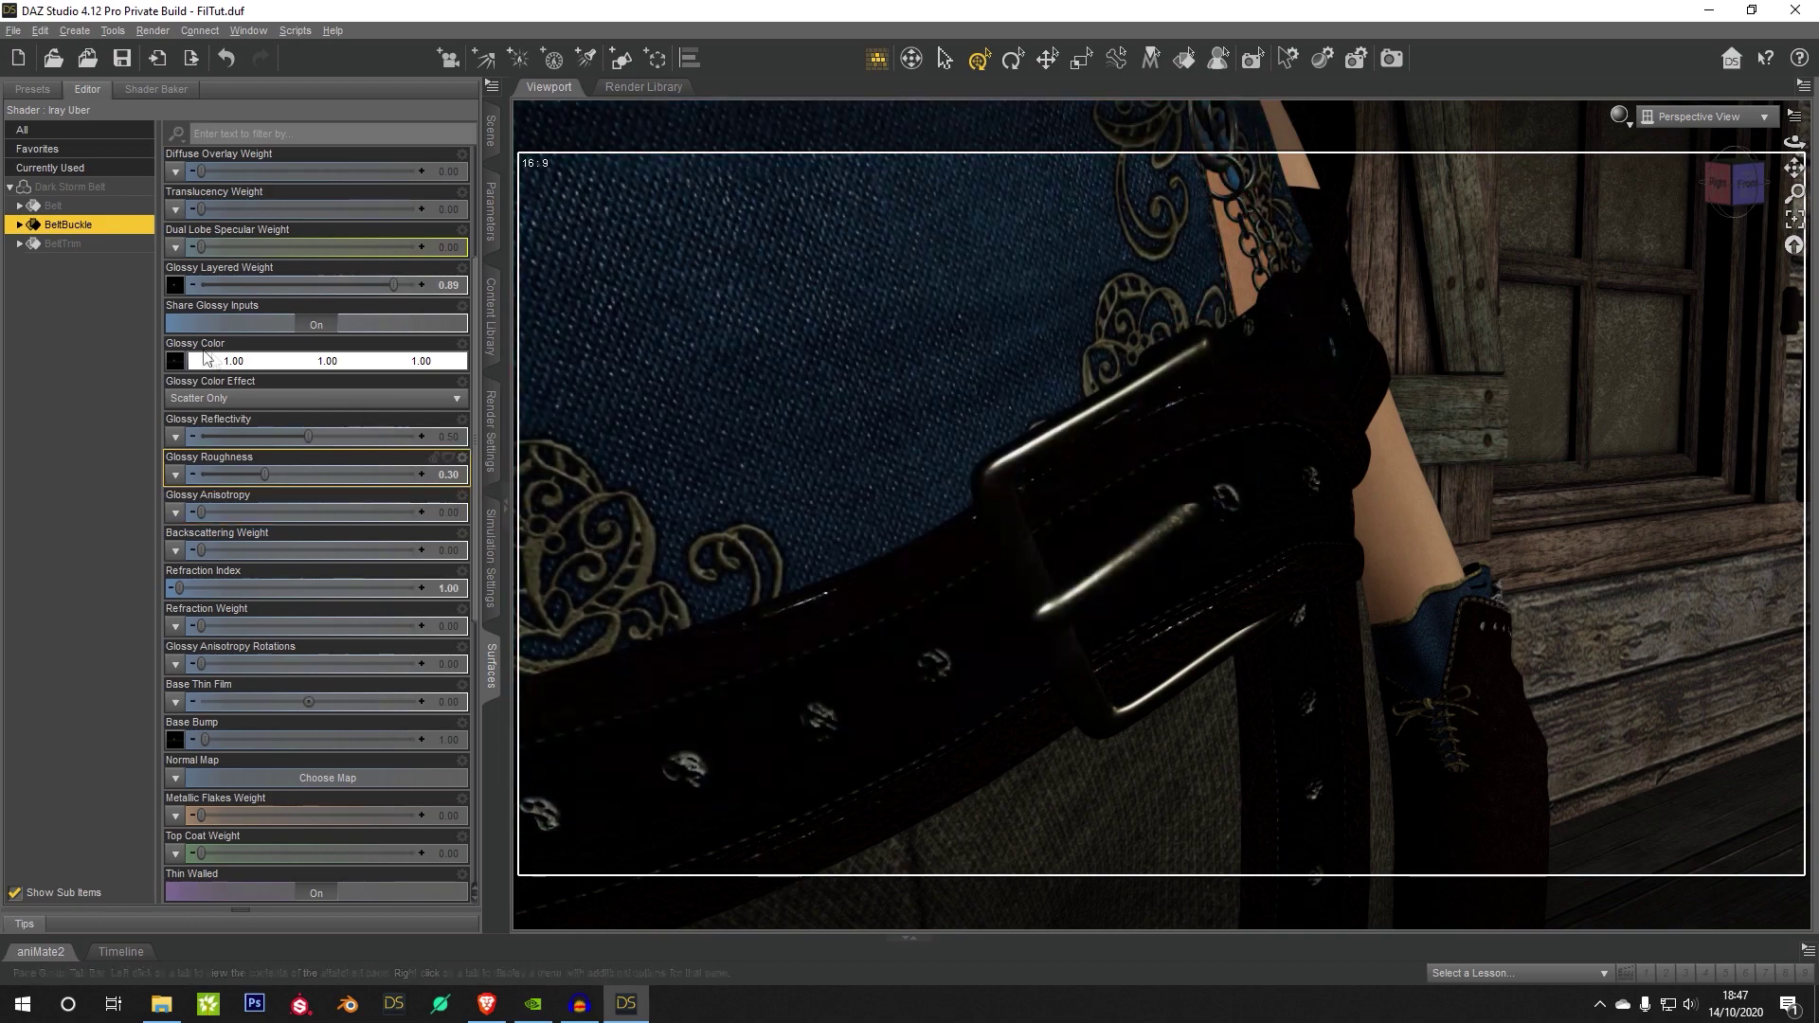
pyautogui.scroll(3, 300, 379)
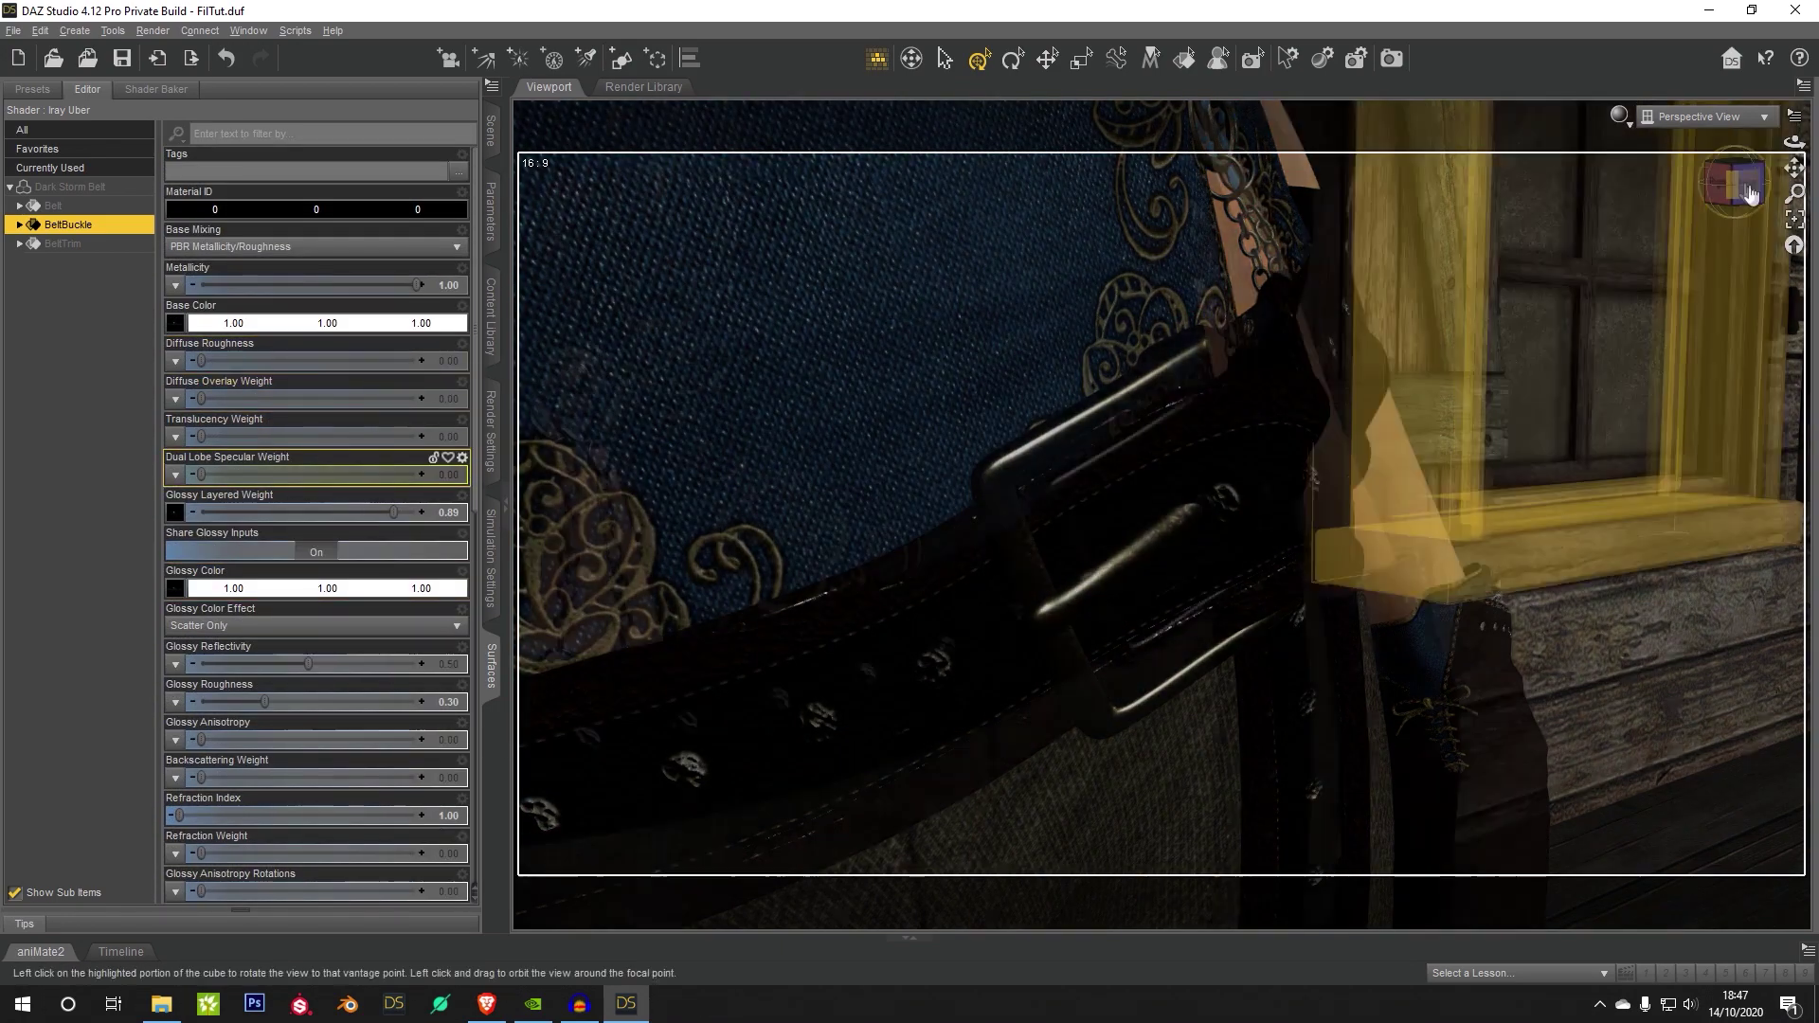
pyautogui.moveTo(1787, 167); pyautogui.dragTo(1787, 166)
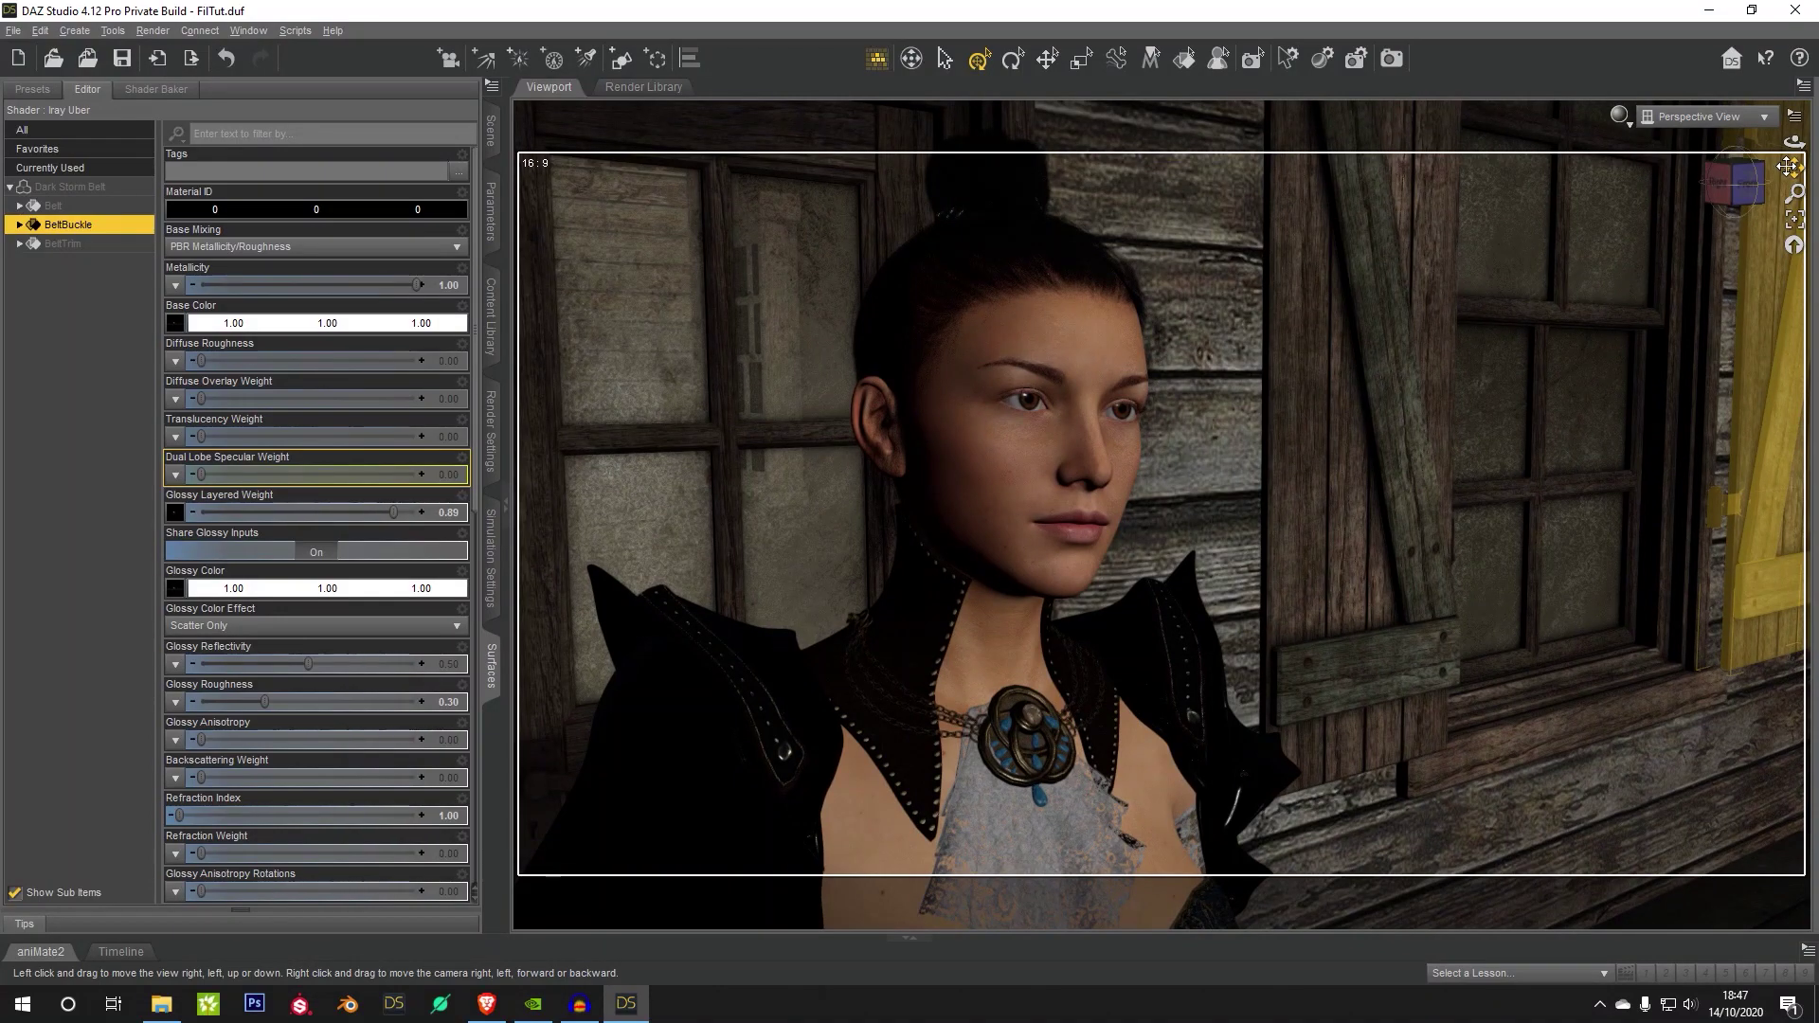
# Step: Move in on the face, select Genesis 3 Female in the Scene list, and return to the settings pane
pyautogui.moveTo(1787, 167); pyautogui.dragTo(1787, 158, button='right')
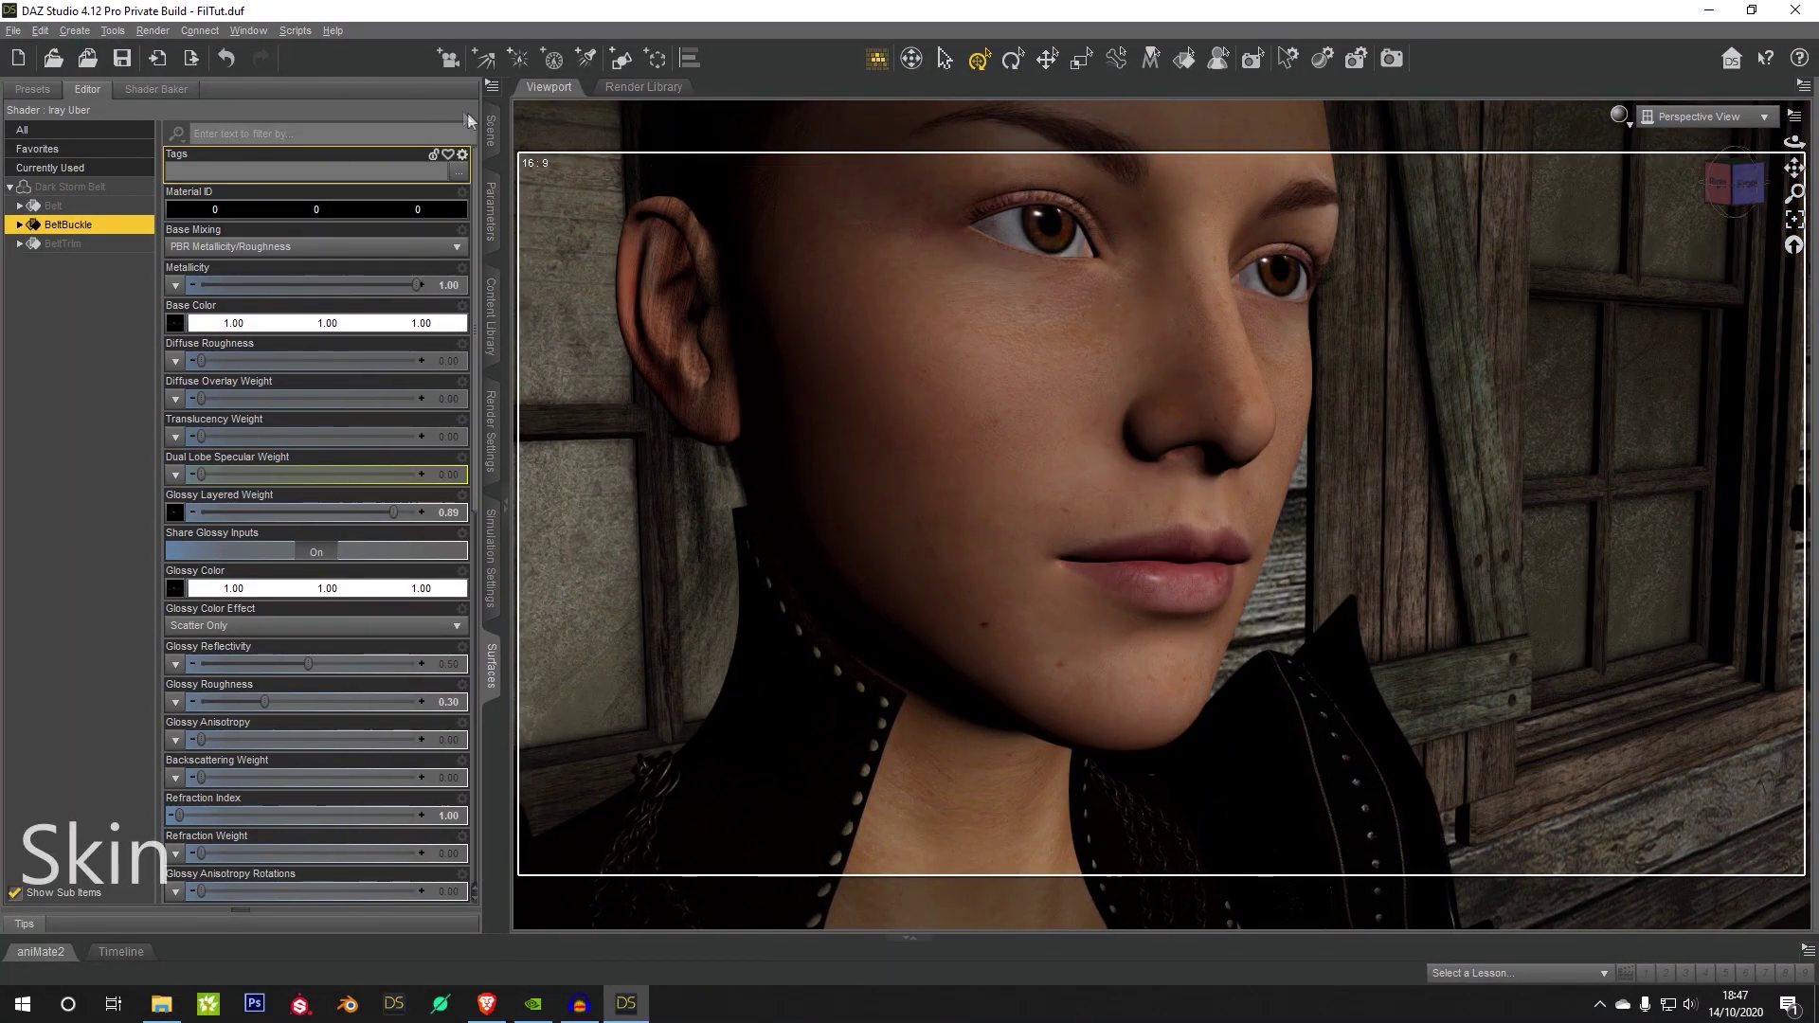
pyautogui.click(491, 137)
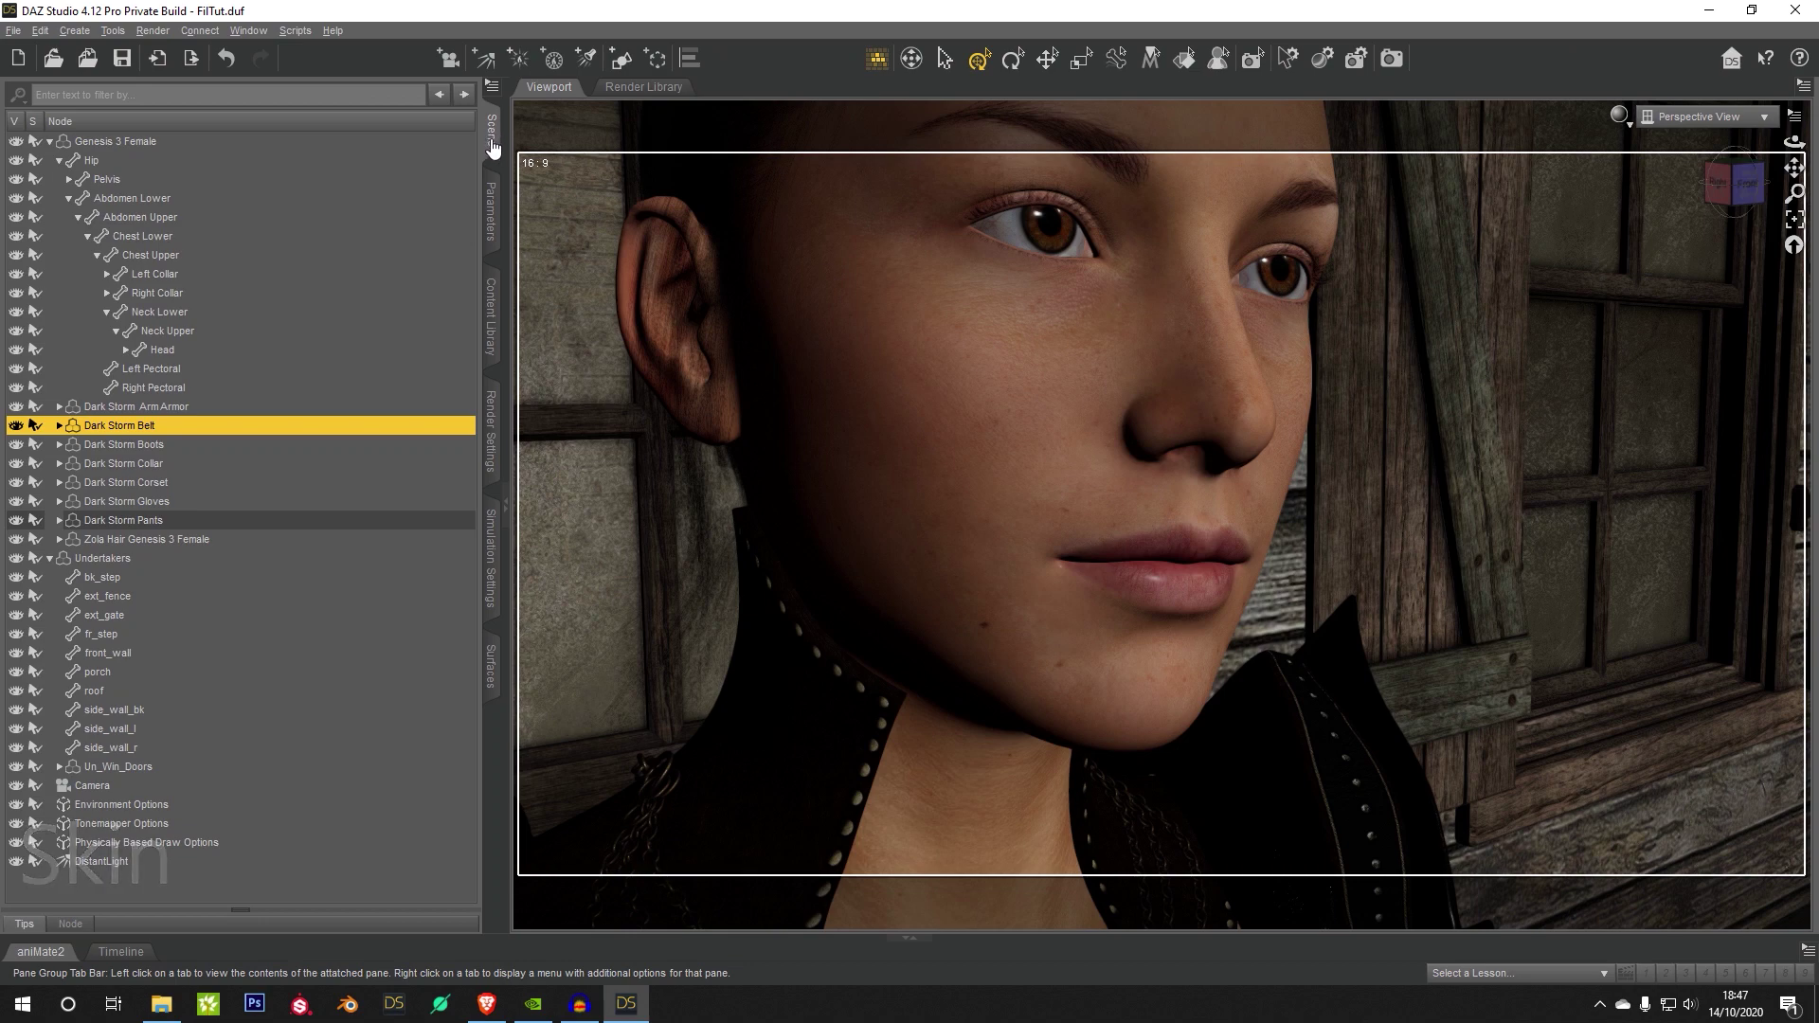
pyautogui.click(168, 144)
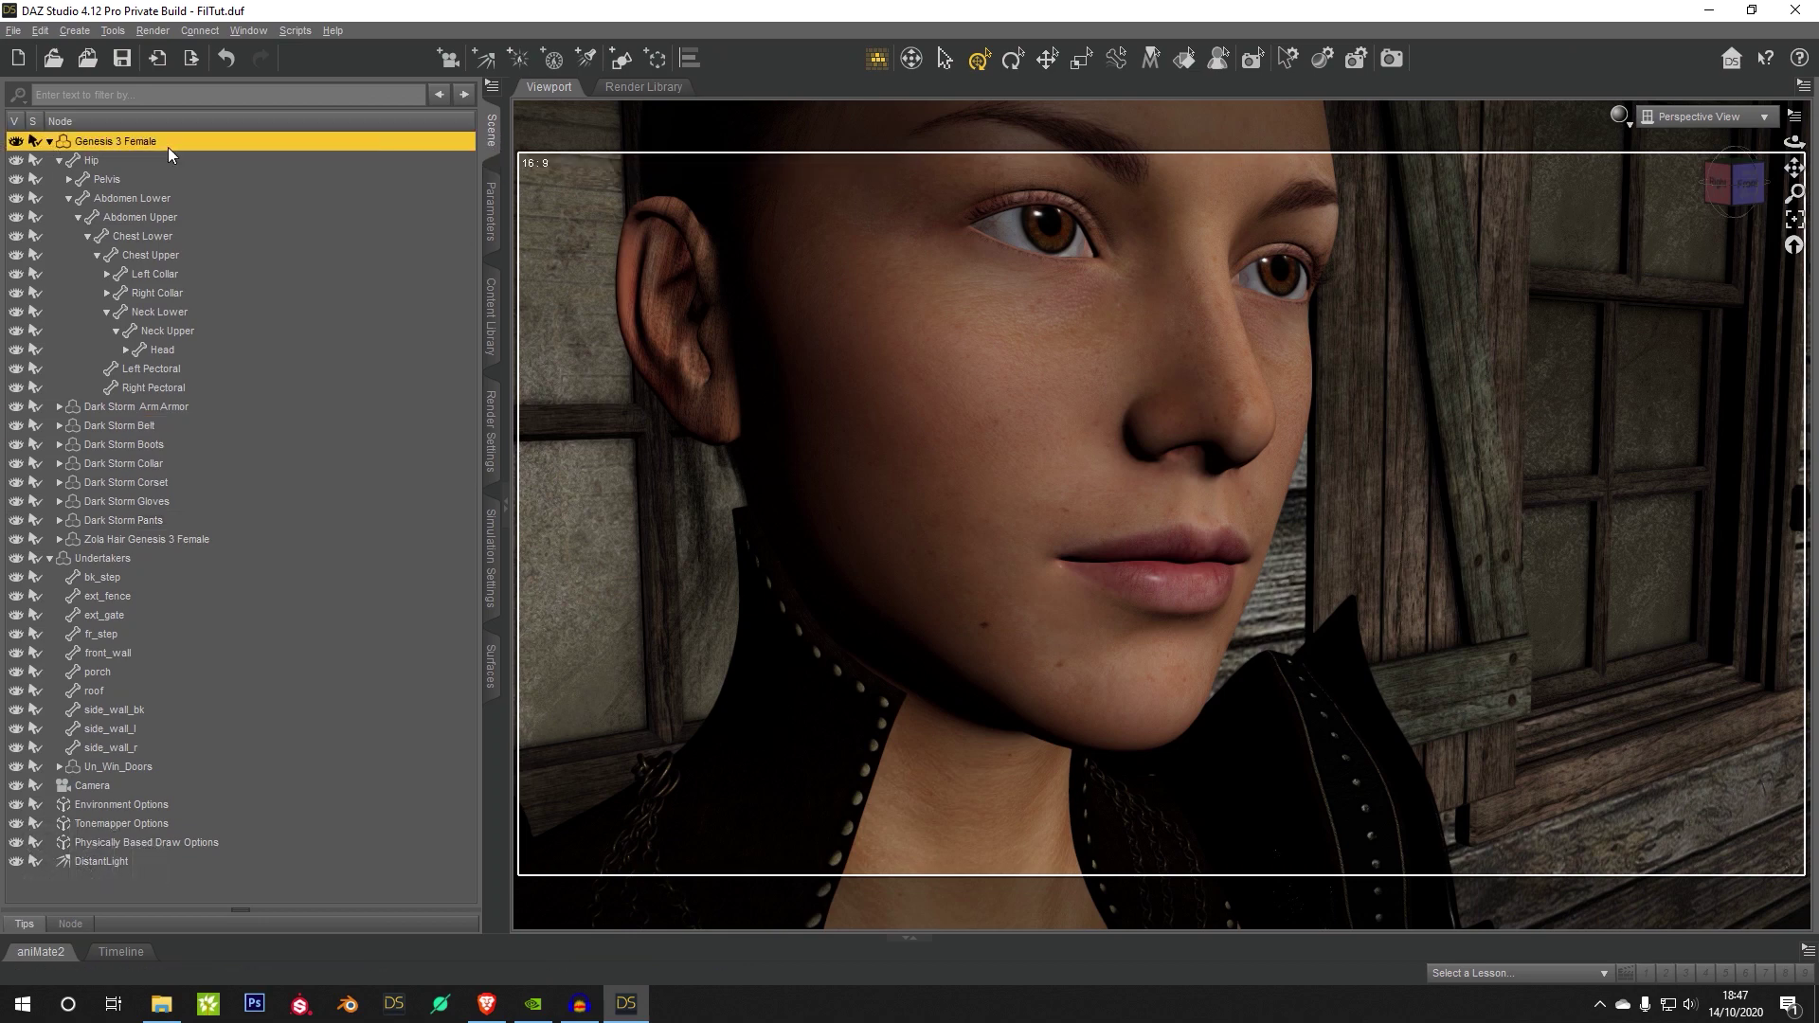
pyautogui.click(486, 654)
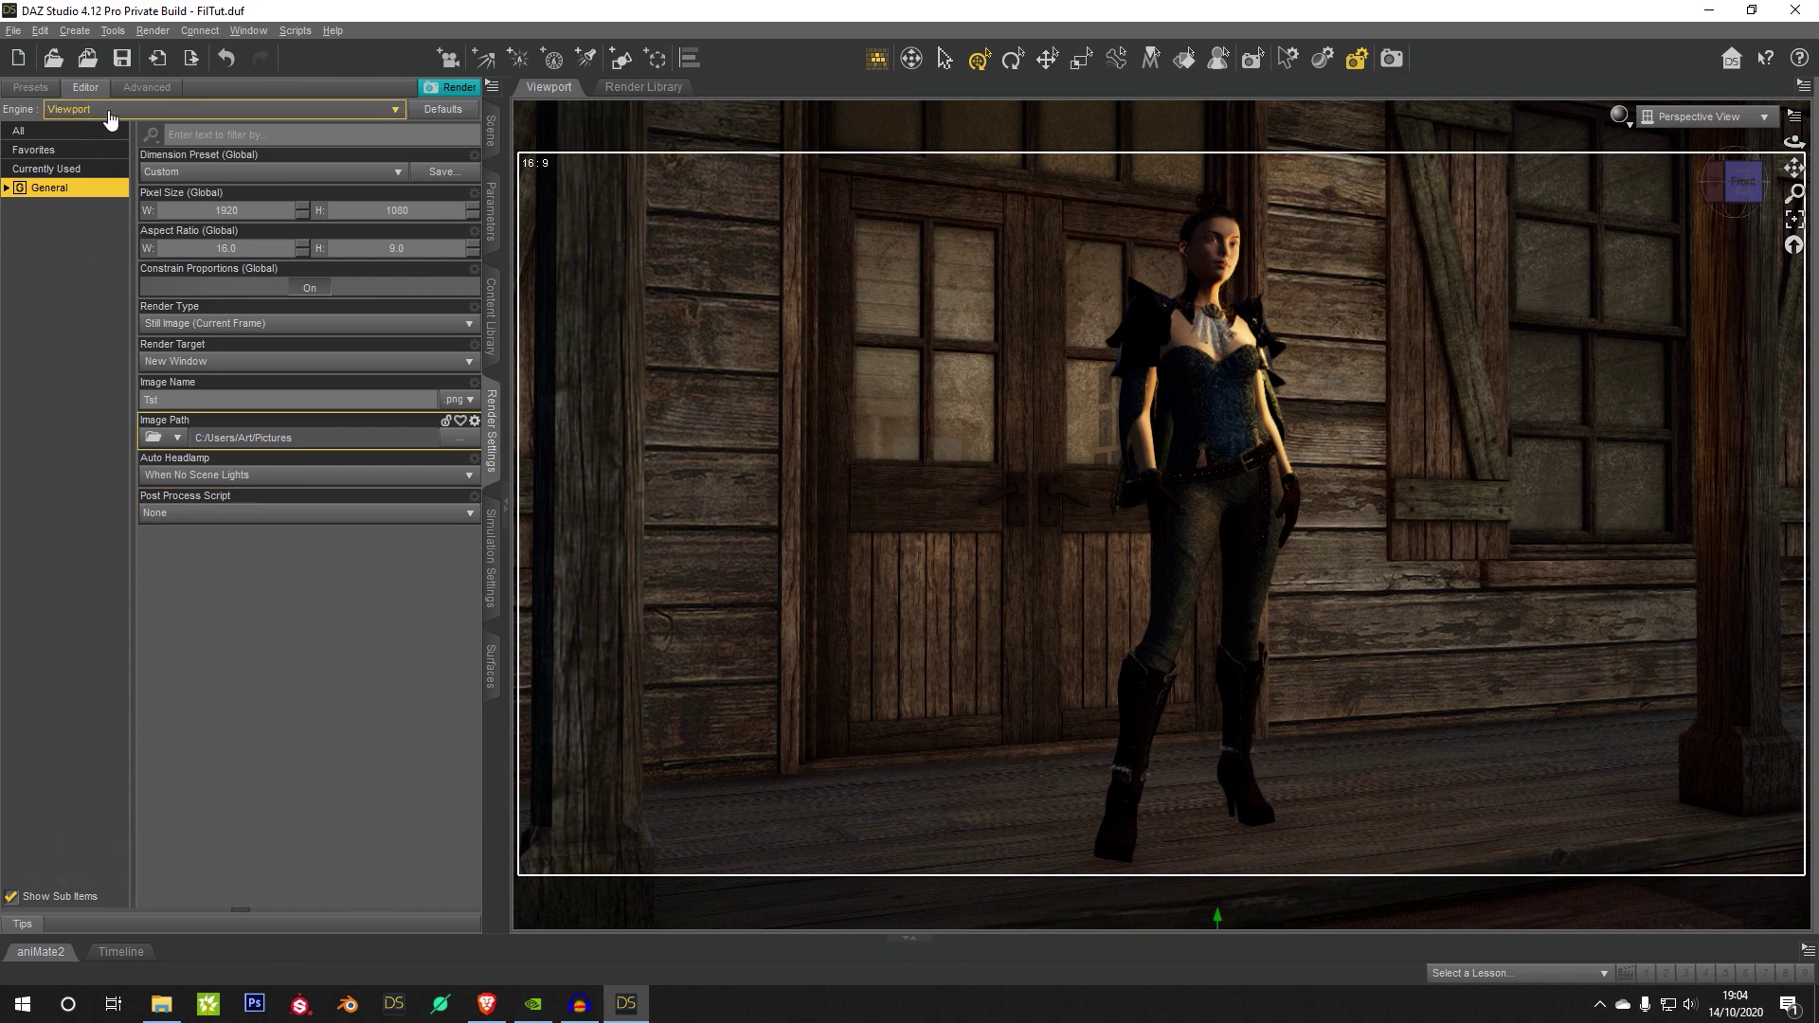
# Step: Render the porch scene, save the image as 'Test Picture', and close the render window
pyautogui.click(436, 91)
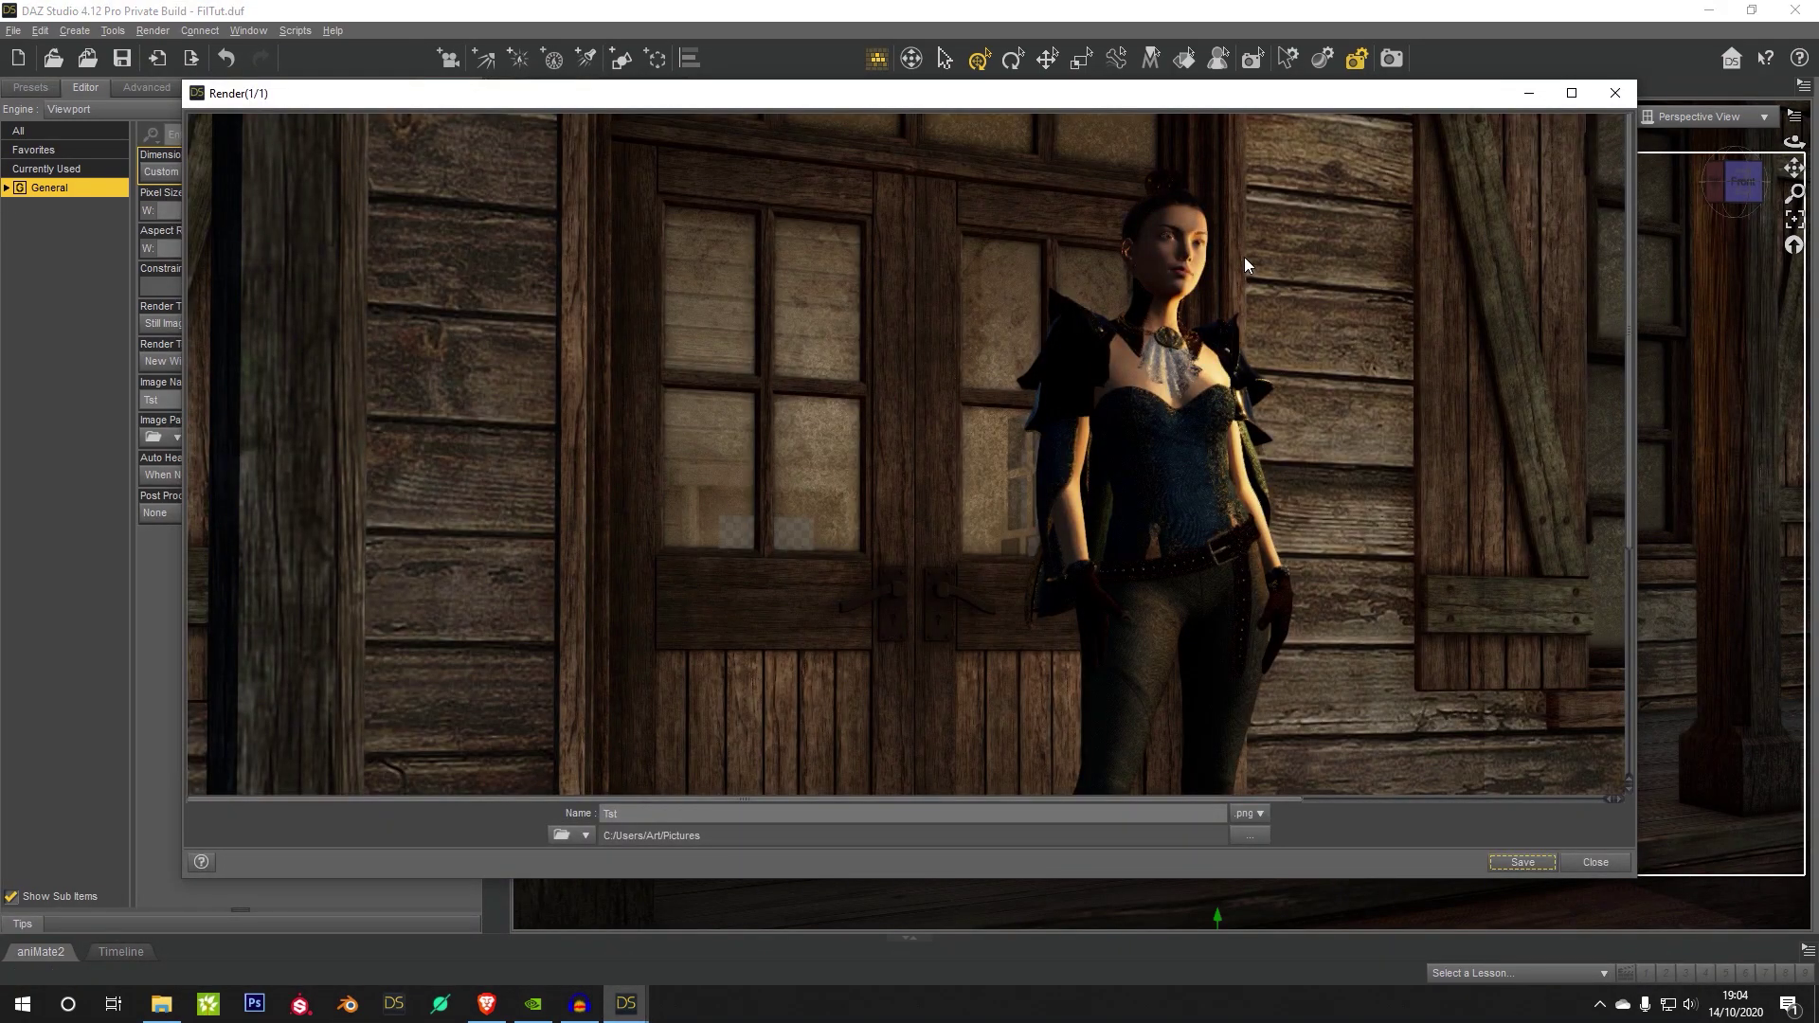
pyautogui.moveTo(621, 813); pyautogui.dragTo(551, 812)
pyautogui.write('Test Picture')
pyautogui.click(1520, 862)
pyautogui.press('Escape')
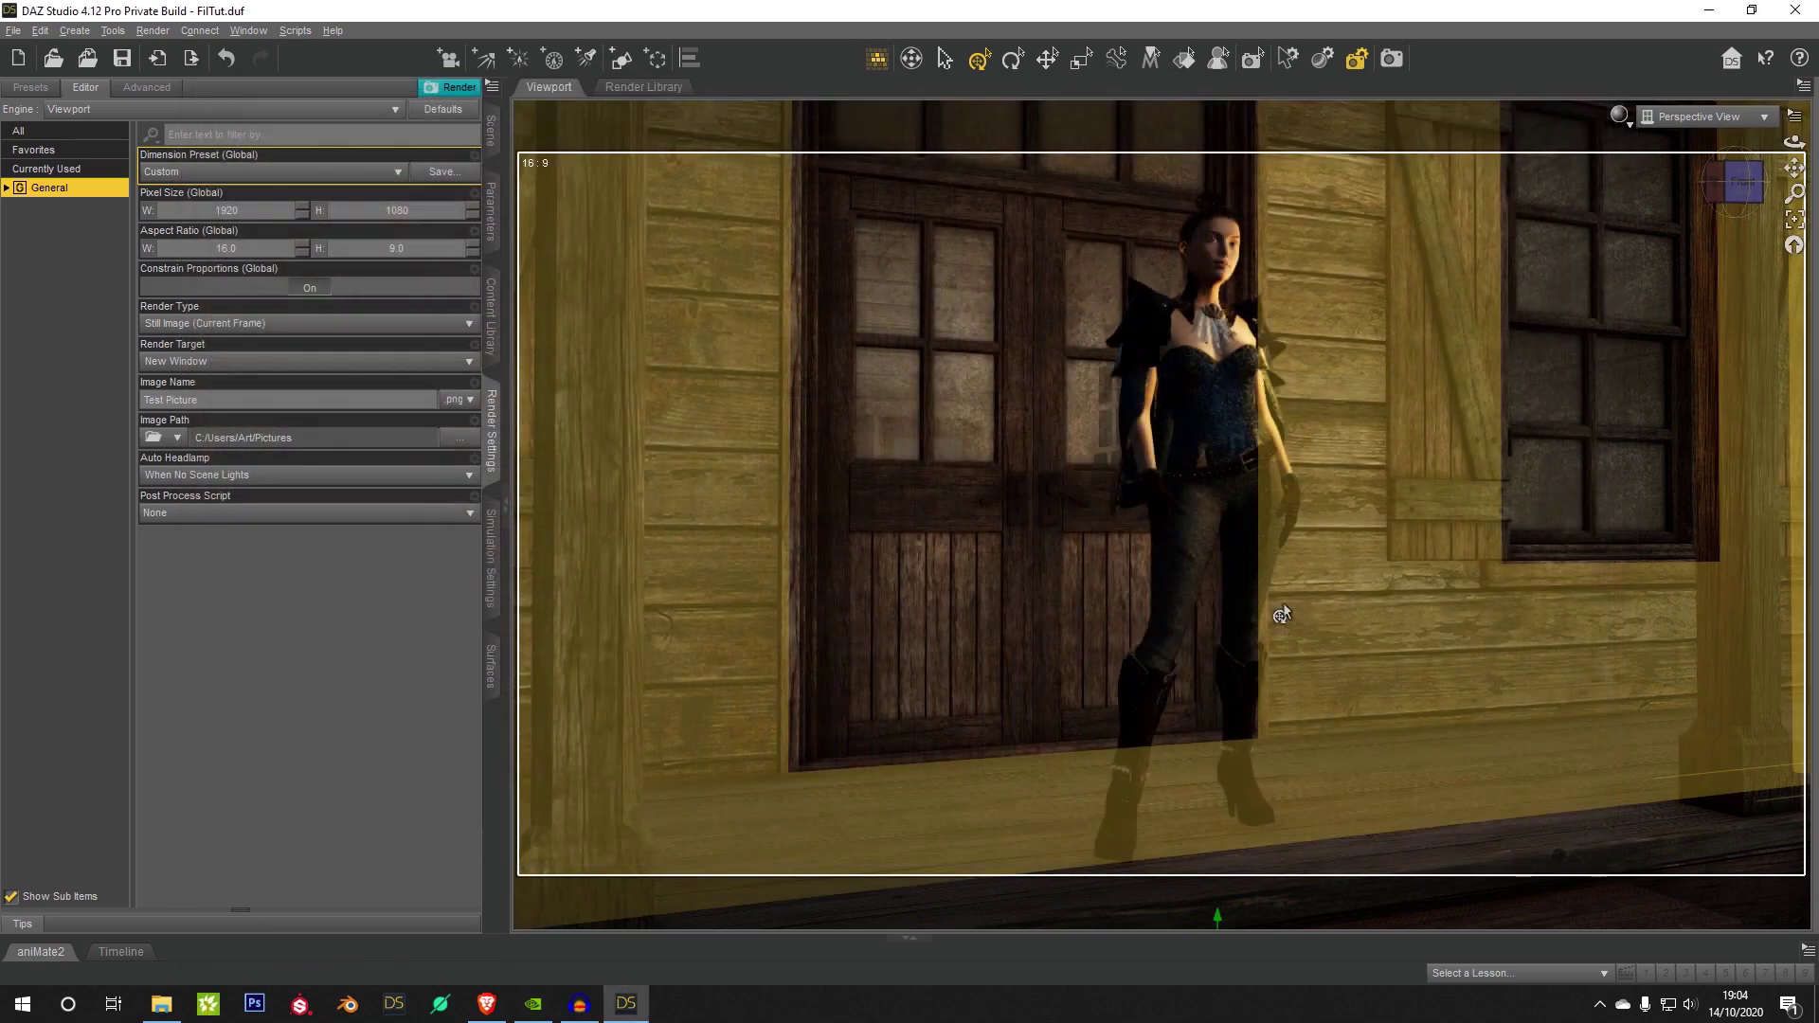
# Step: Open Test Picture from the Pictures folder in the photo viewer, then close the viewer
pyautogui.click(162, 1005)
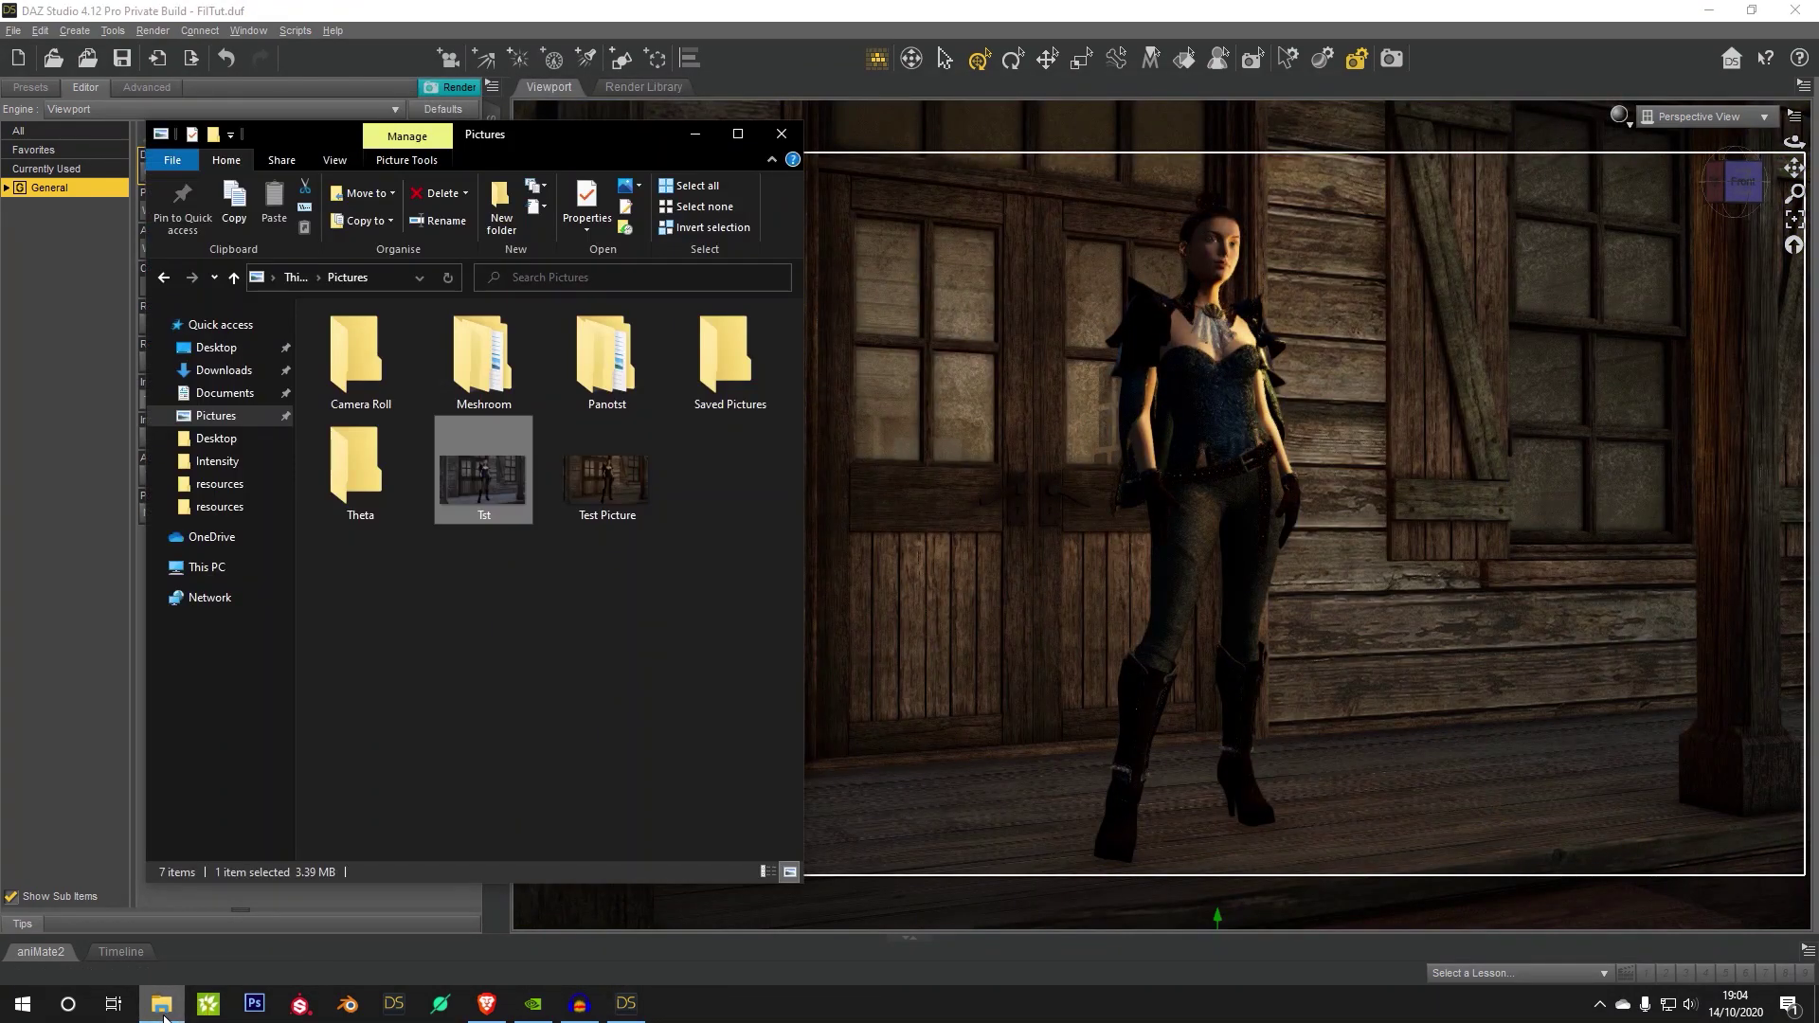
pyautogui.click(616, 483)
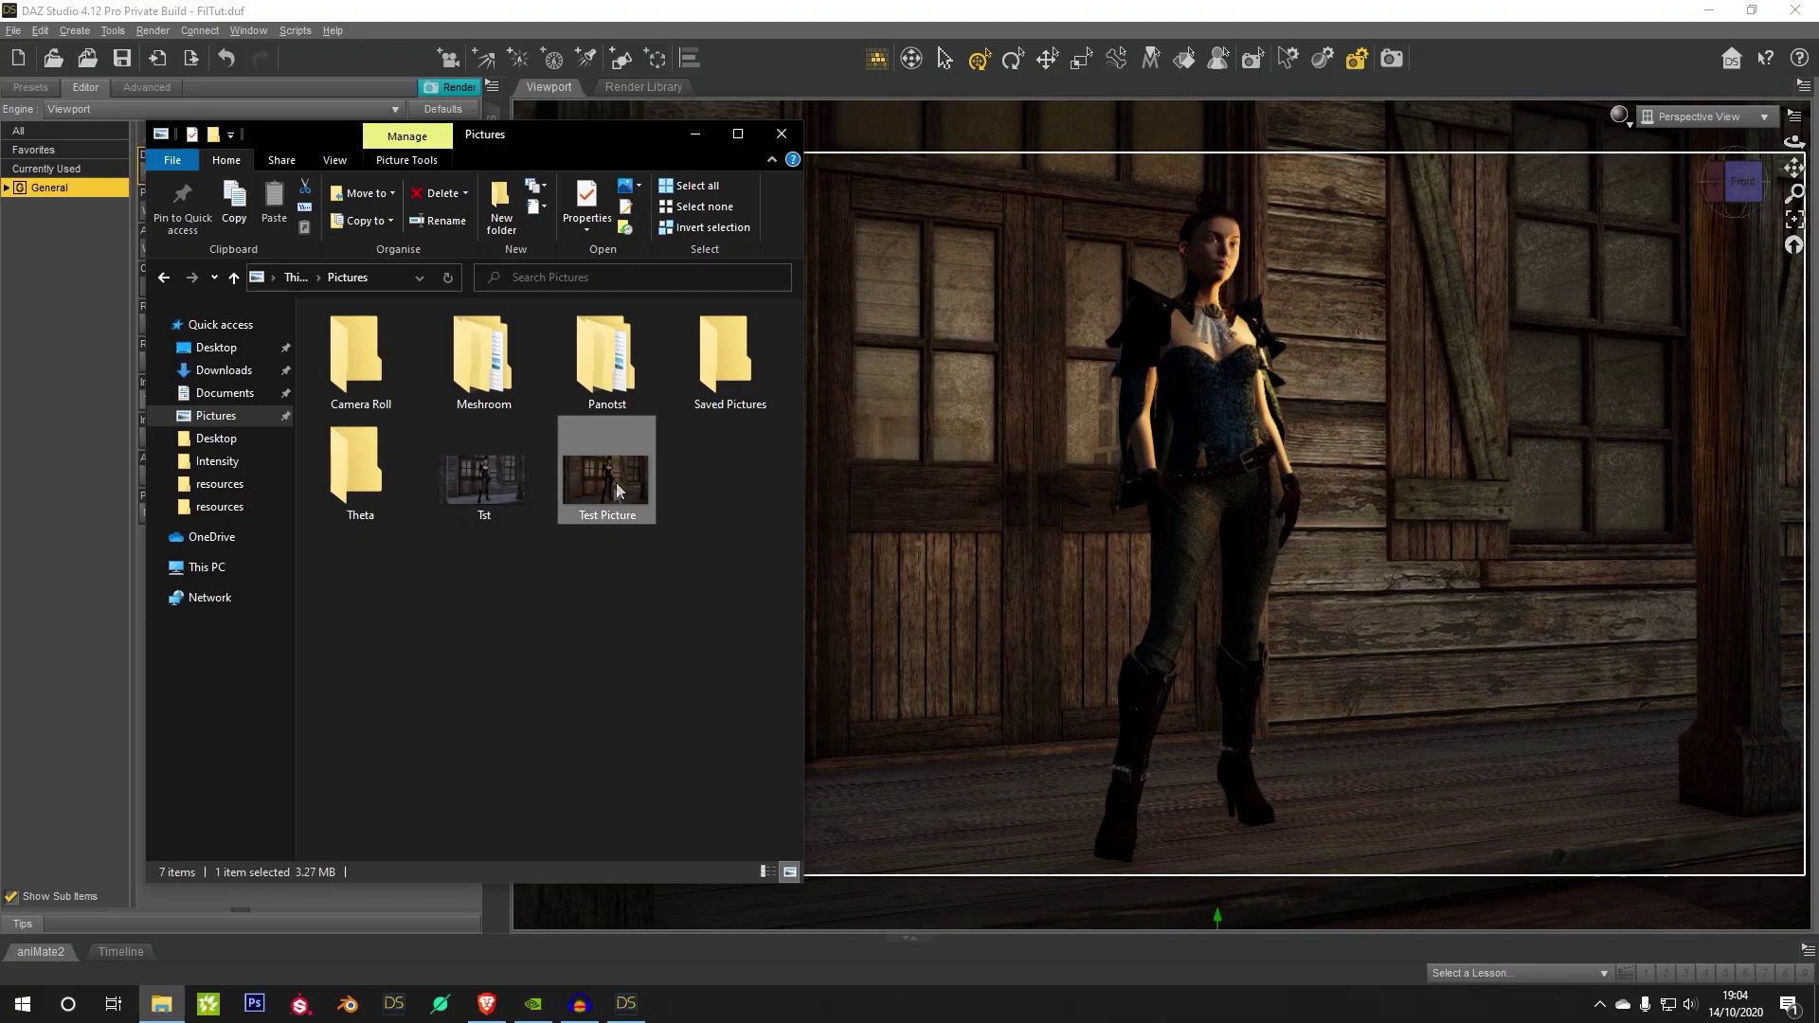
pyautogui.doubleClick(615, 483)
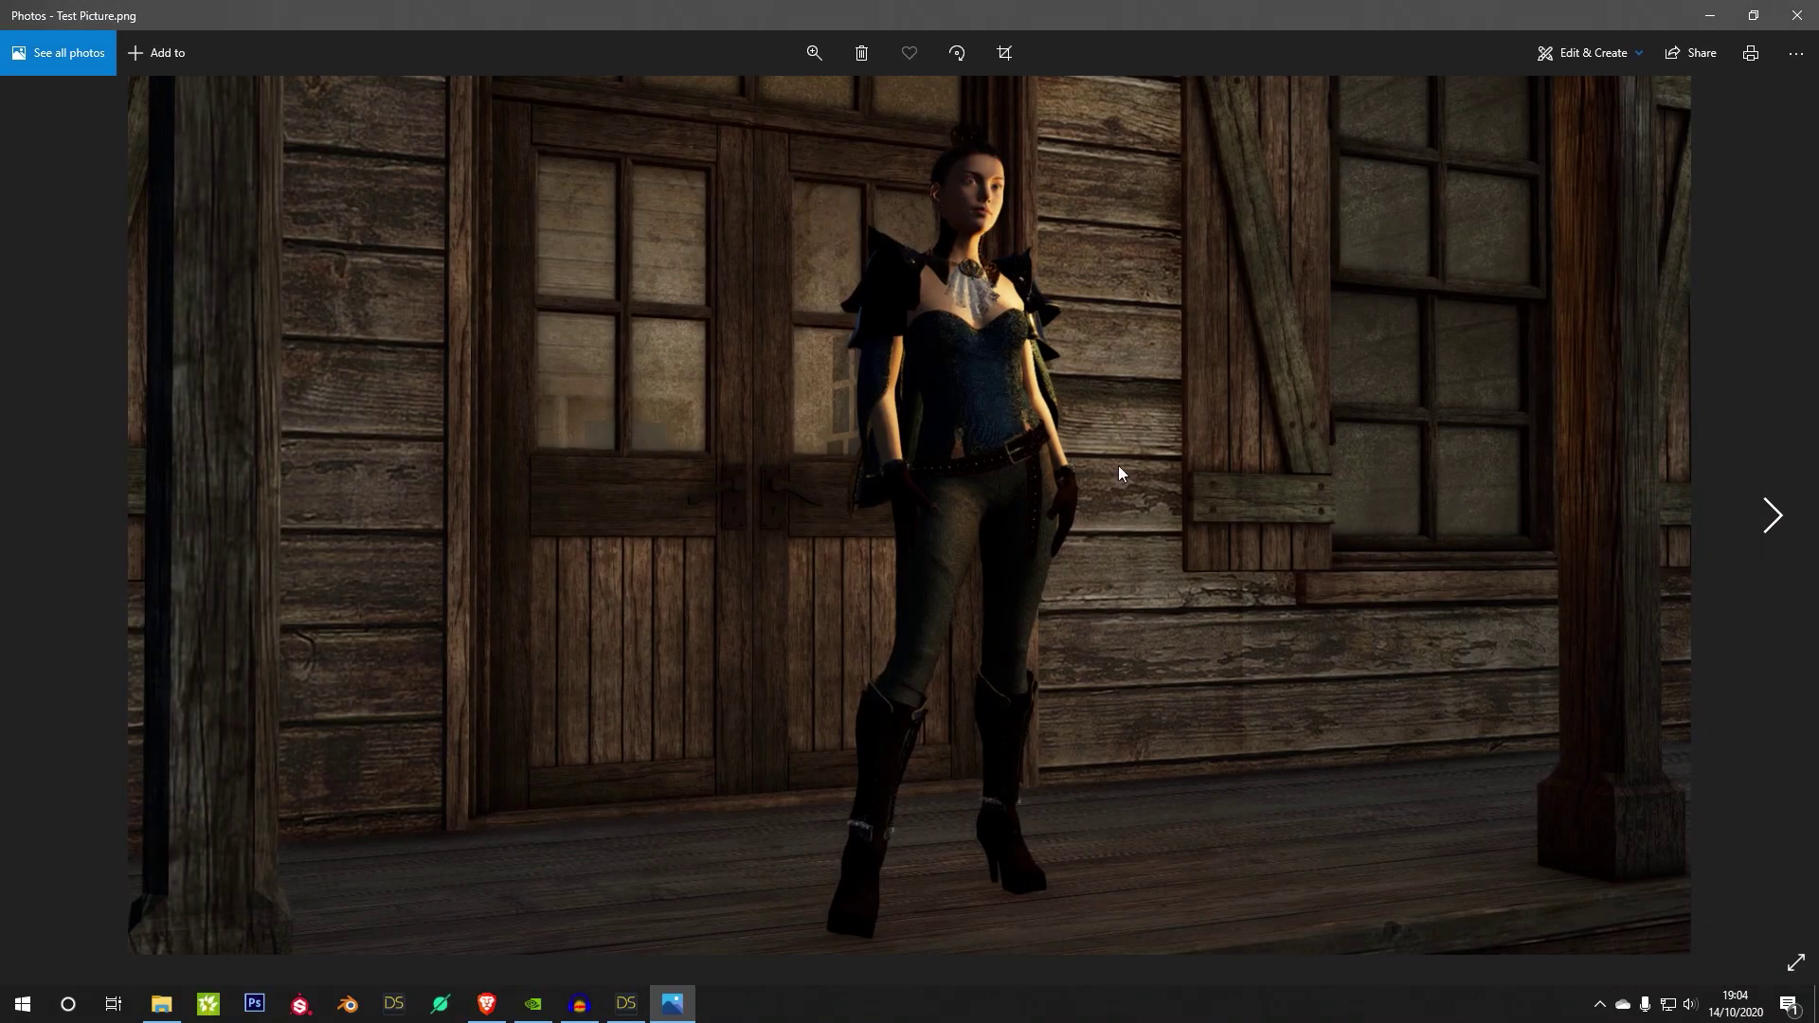
pyautogui.click(1796, 15)
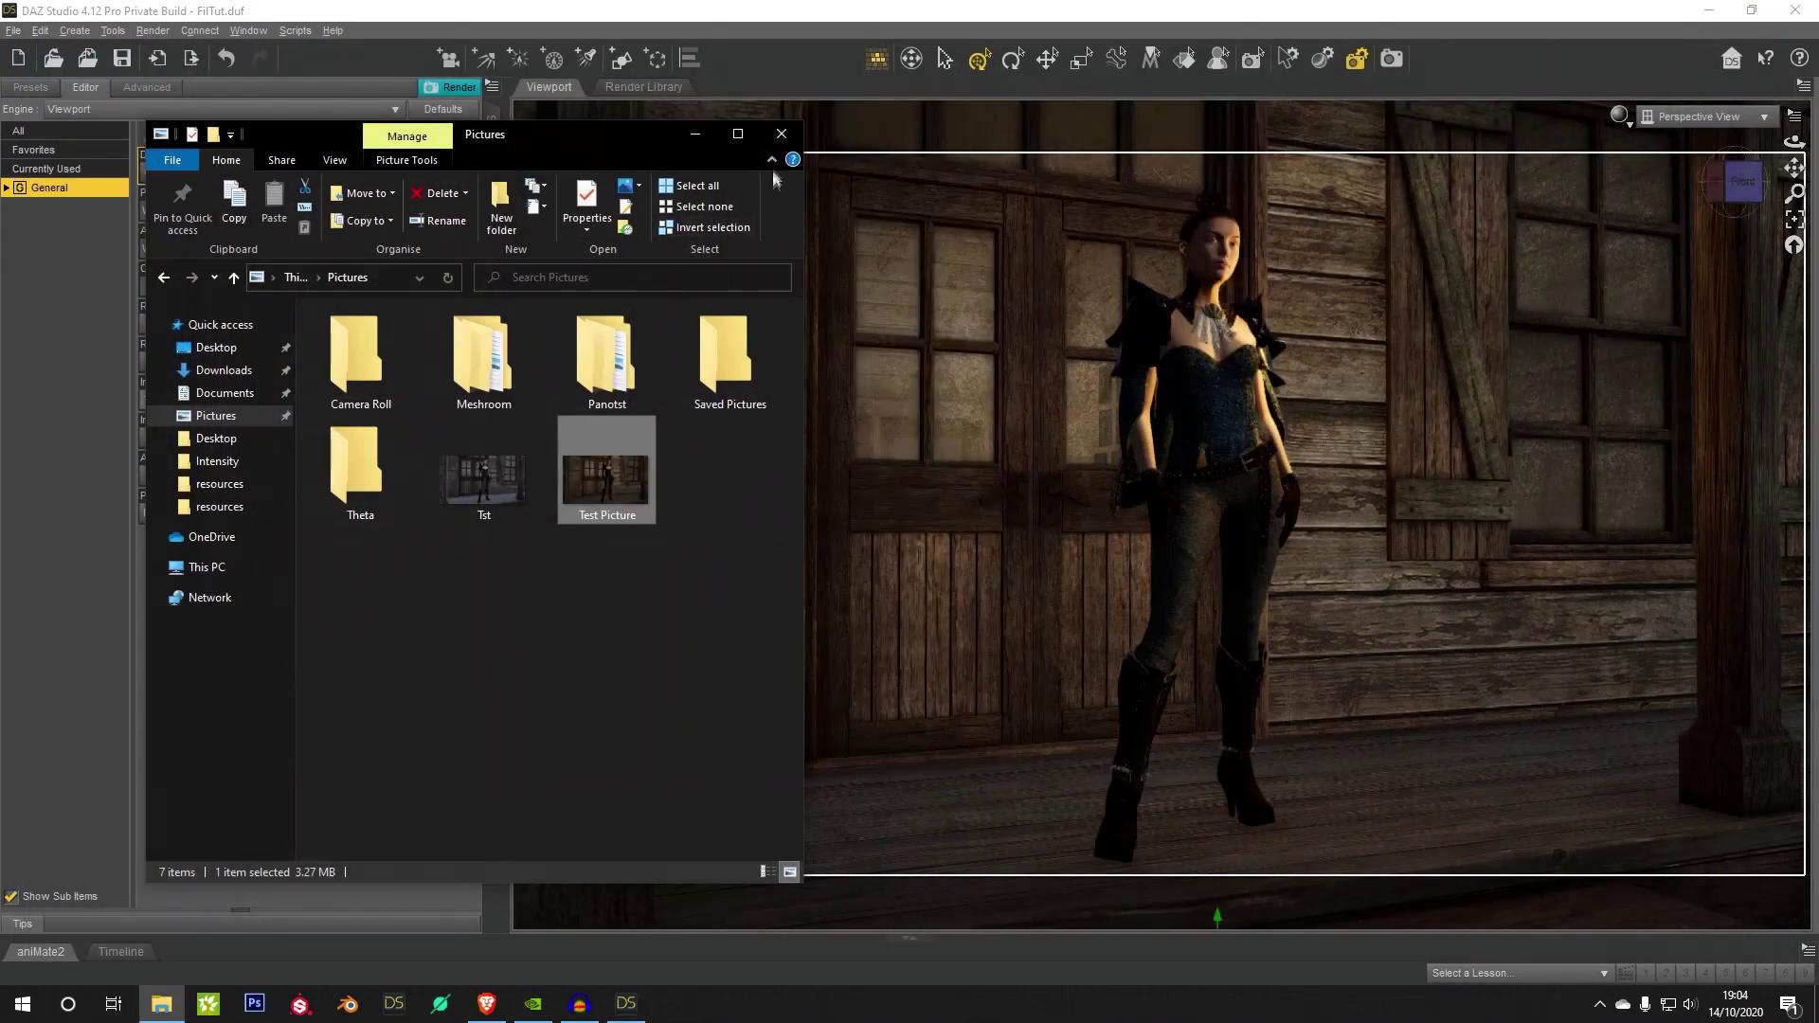
# Step: Close File Explorer, orbit to a frontal Perspective View of the porch, and keep png output
pyautogui.click(782, 134)
pyautogui.click(1732, 118)
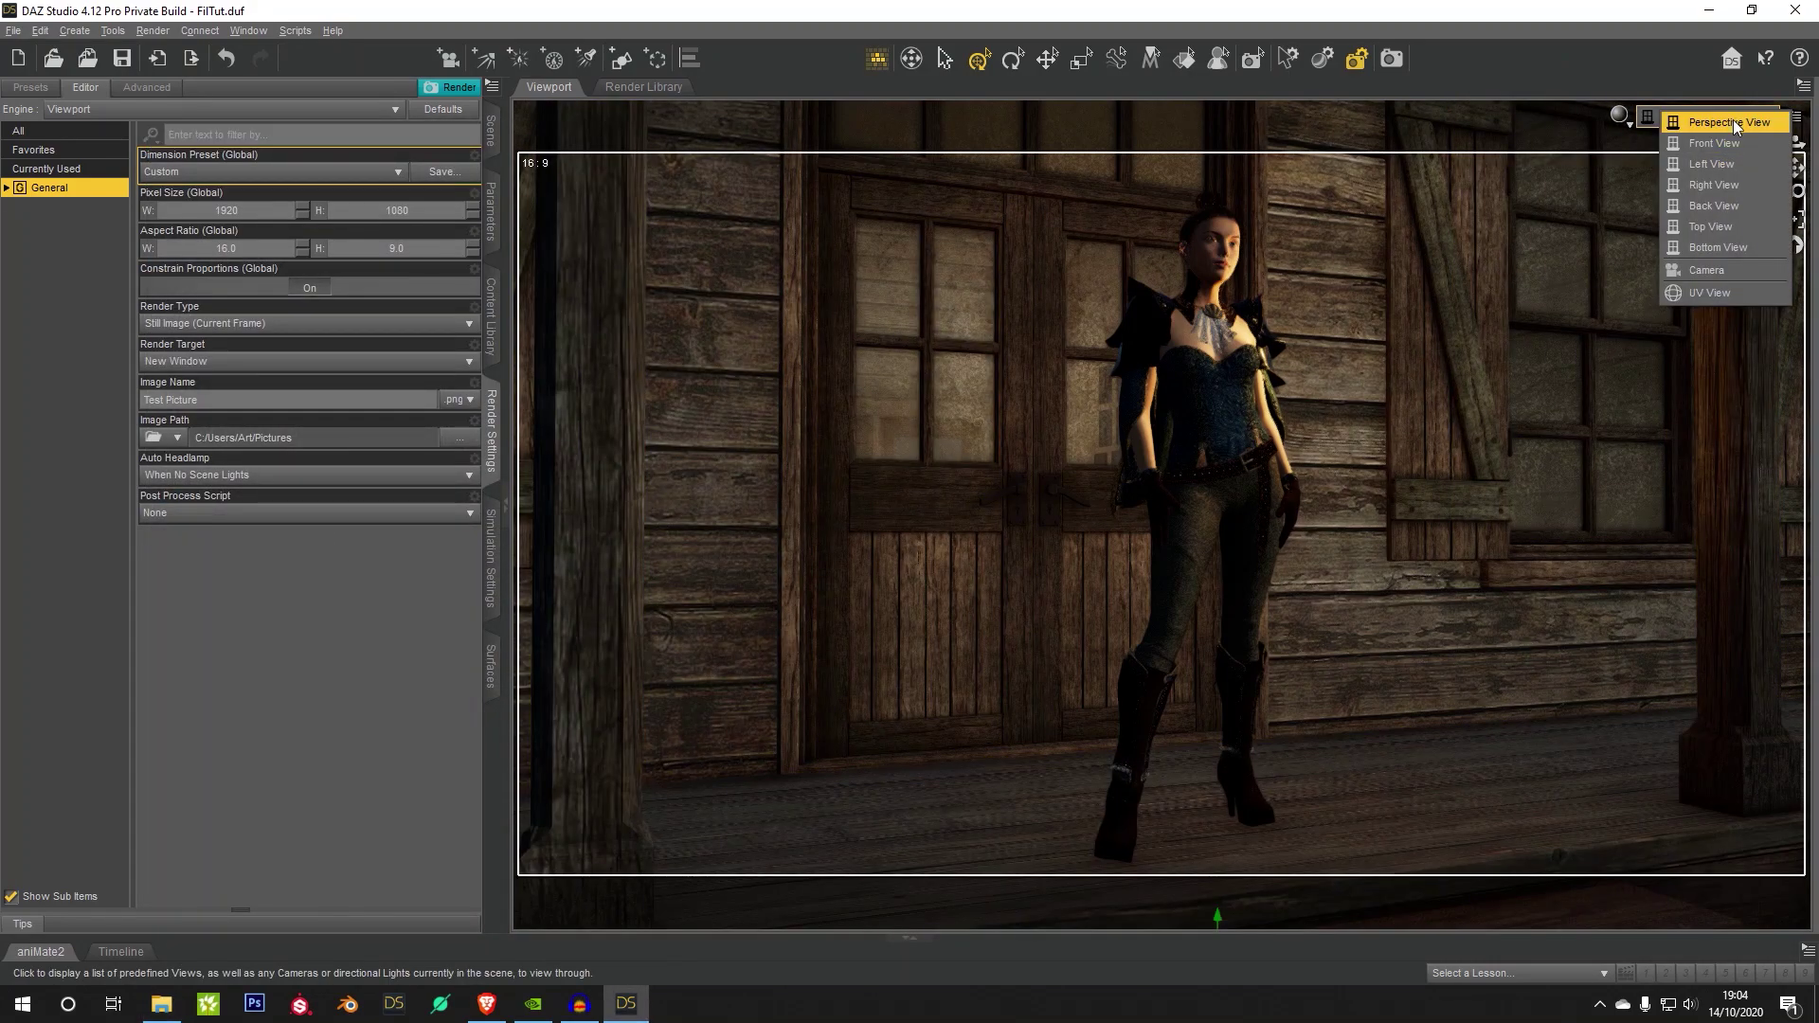
pyautogui.click(1730, 122)
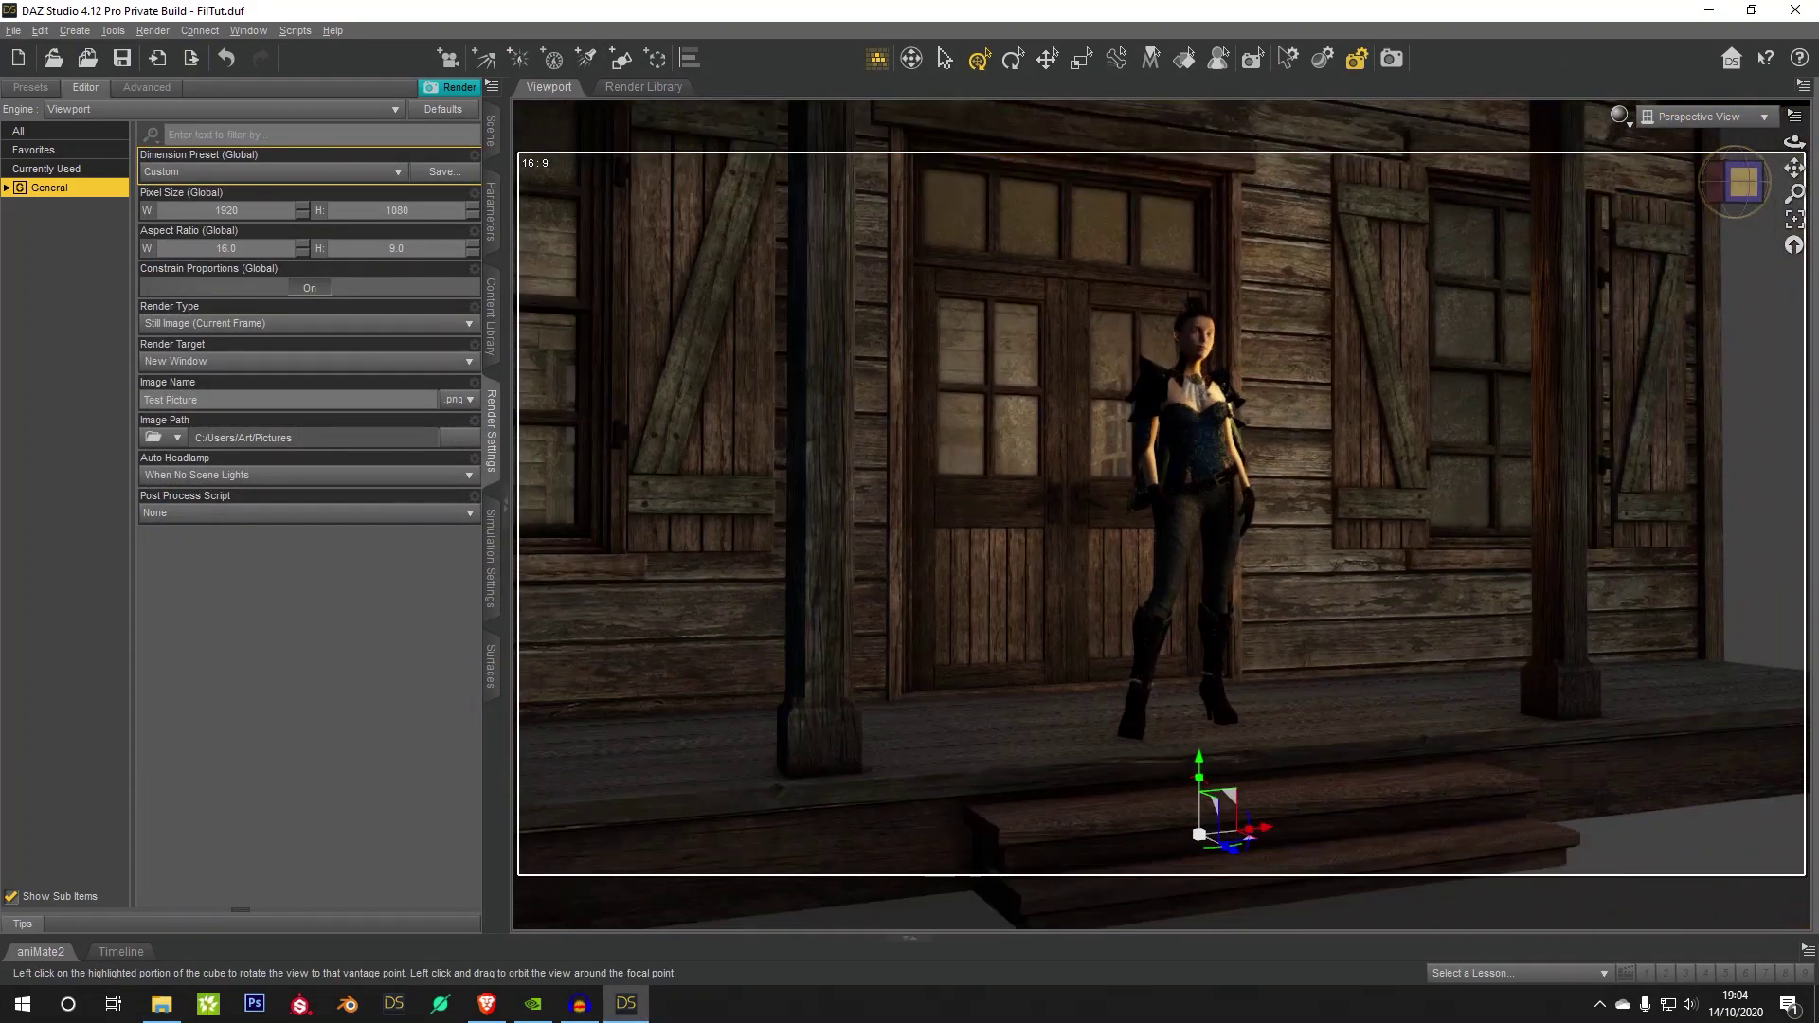
pyautogui.moveTo(1744, 182); pyautogui.dragTo(1519, 252)
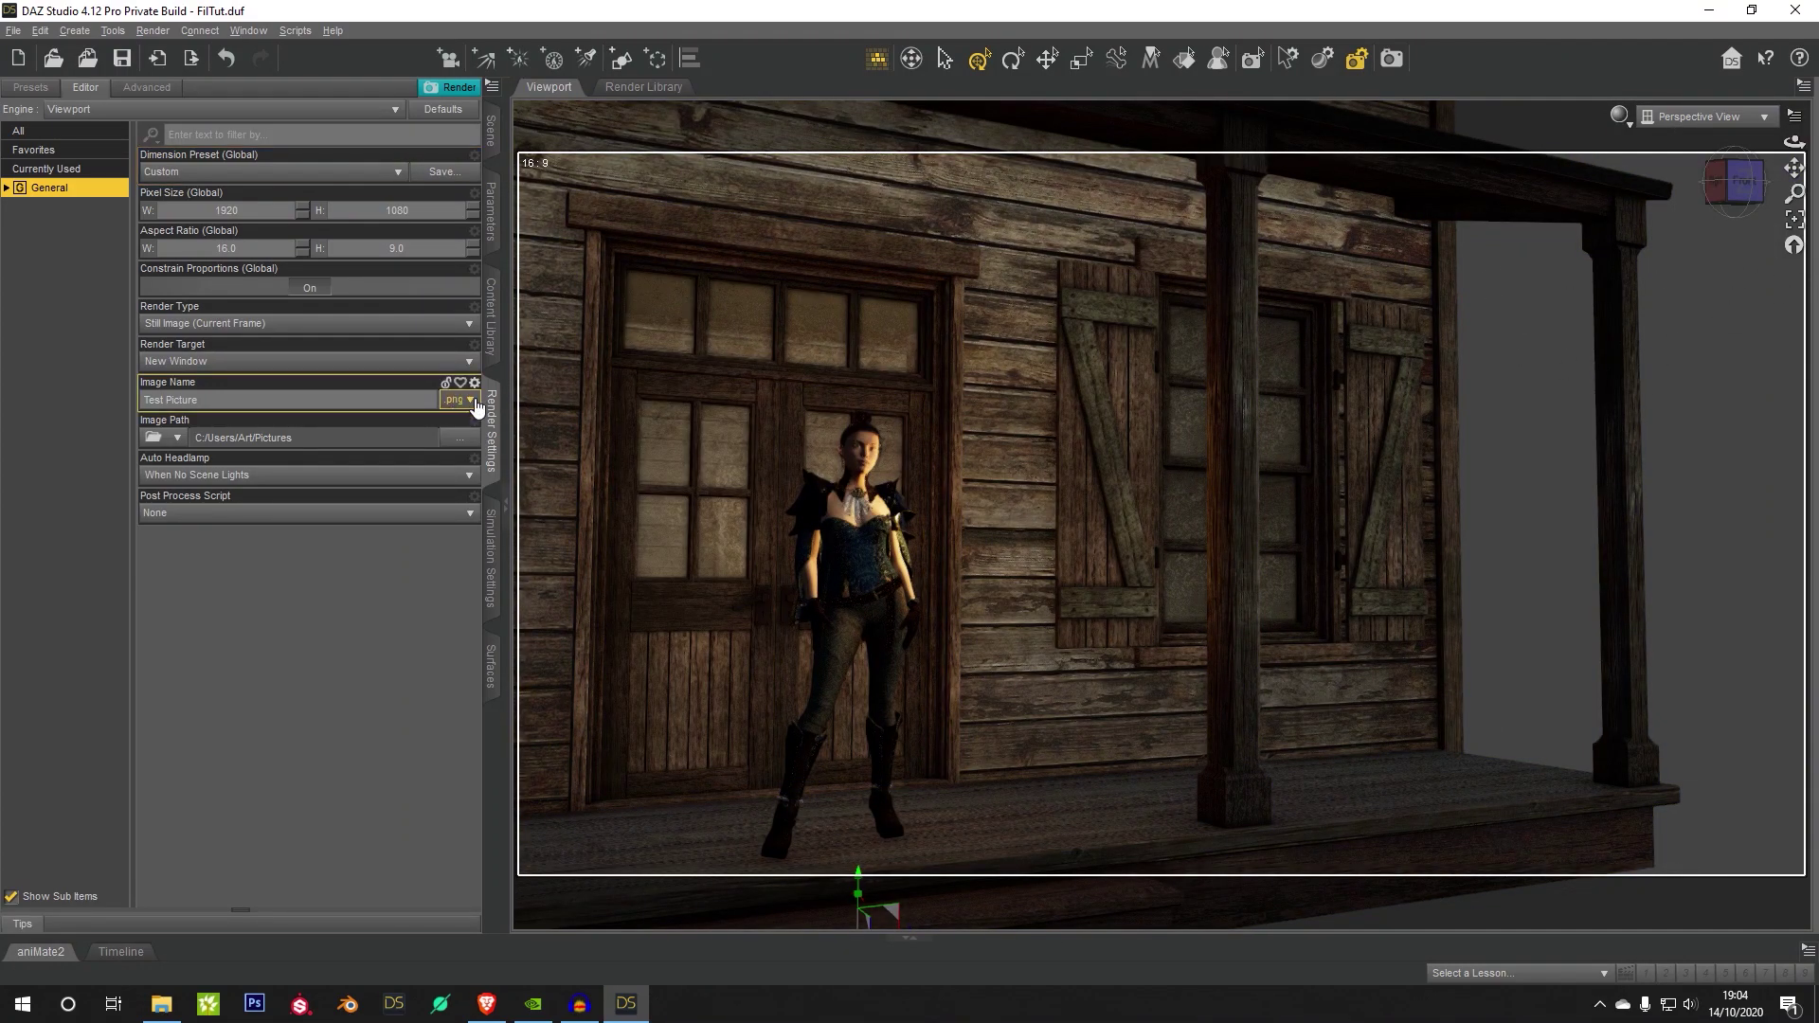
pyautogui.click(477, 400)
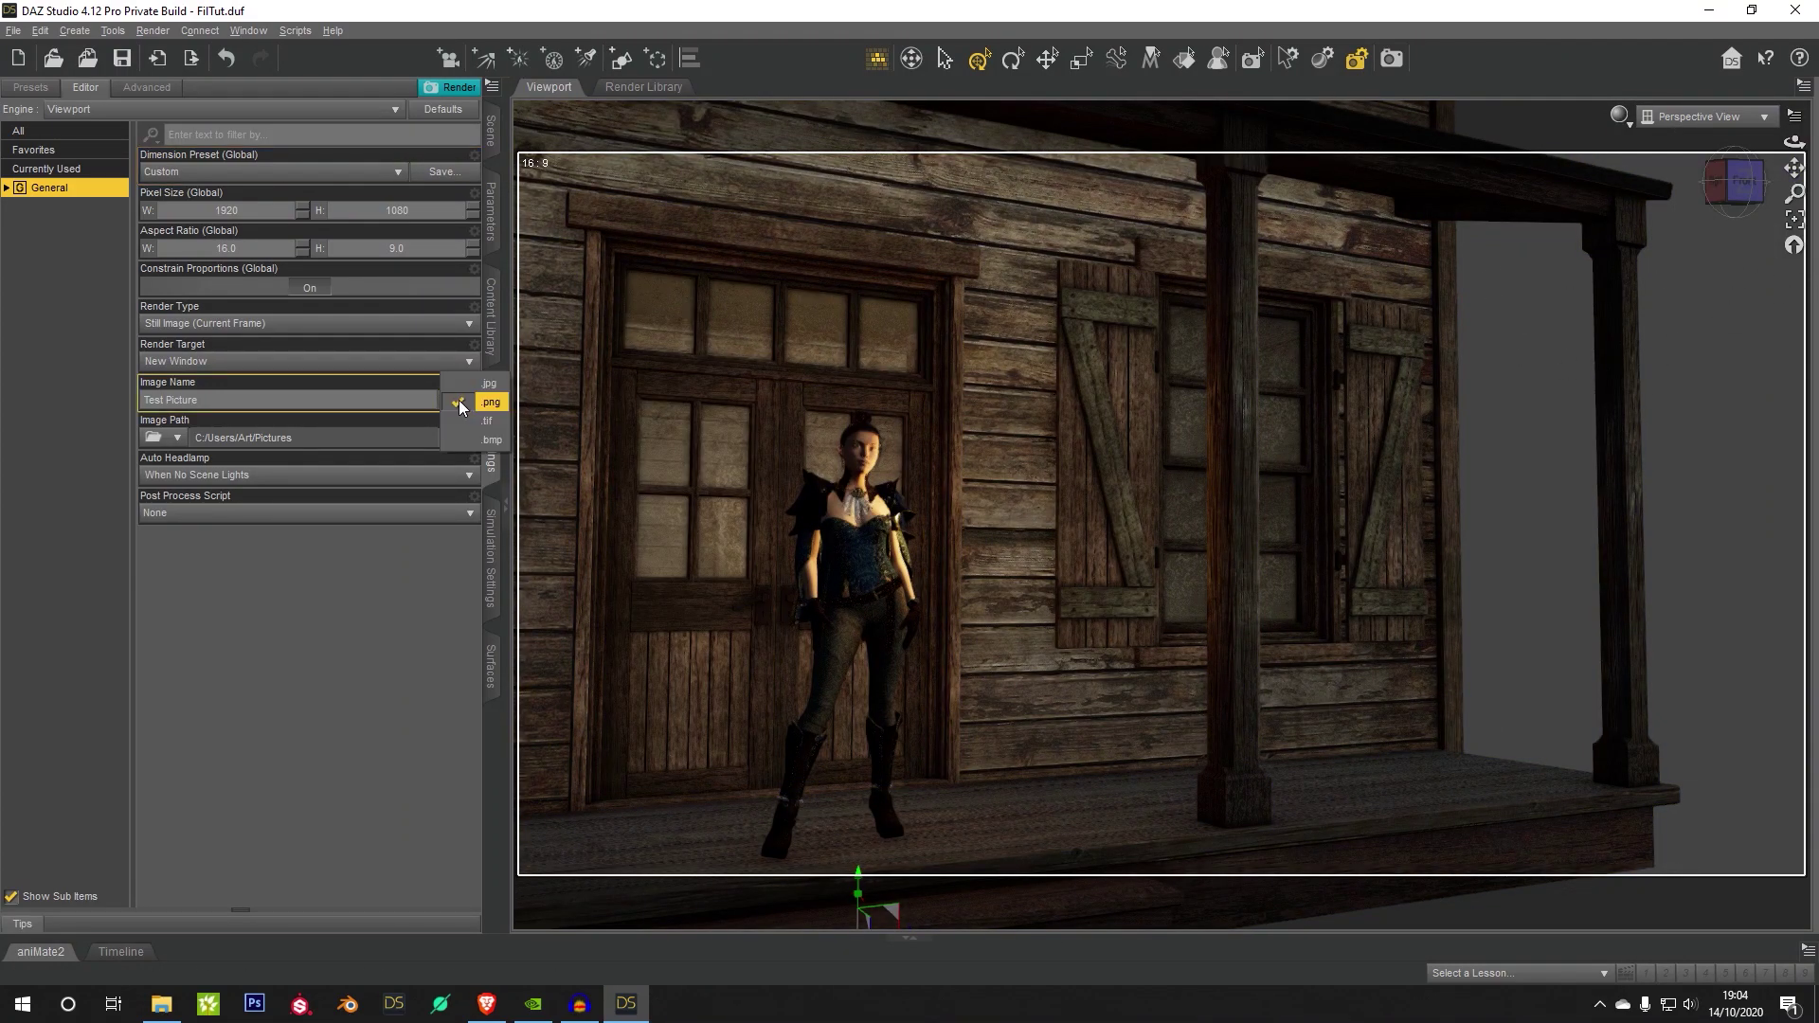
pyautogui.click(941, 19)
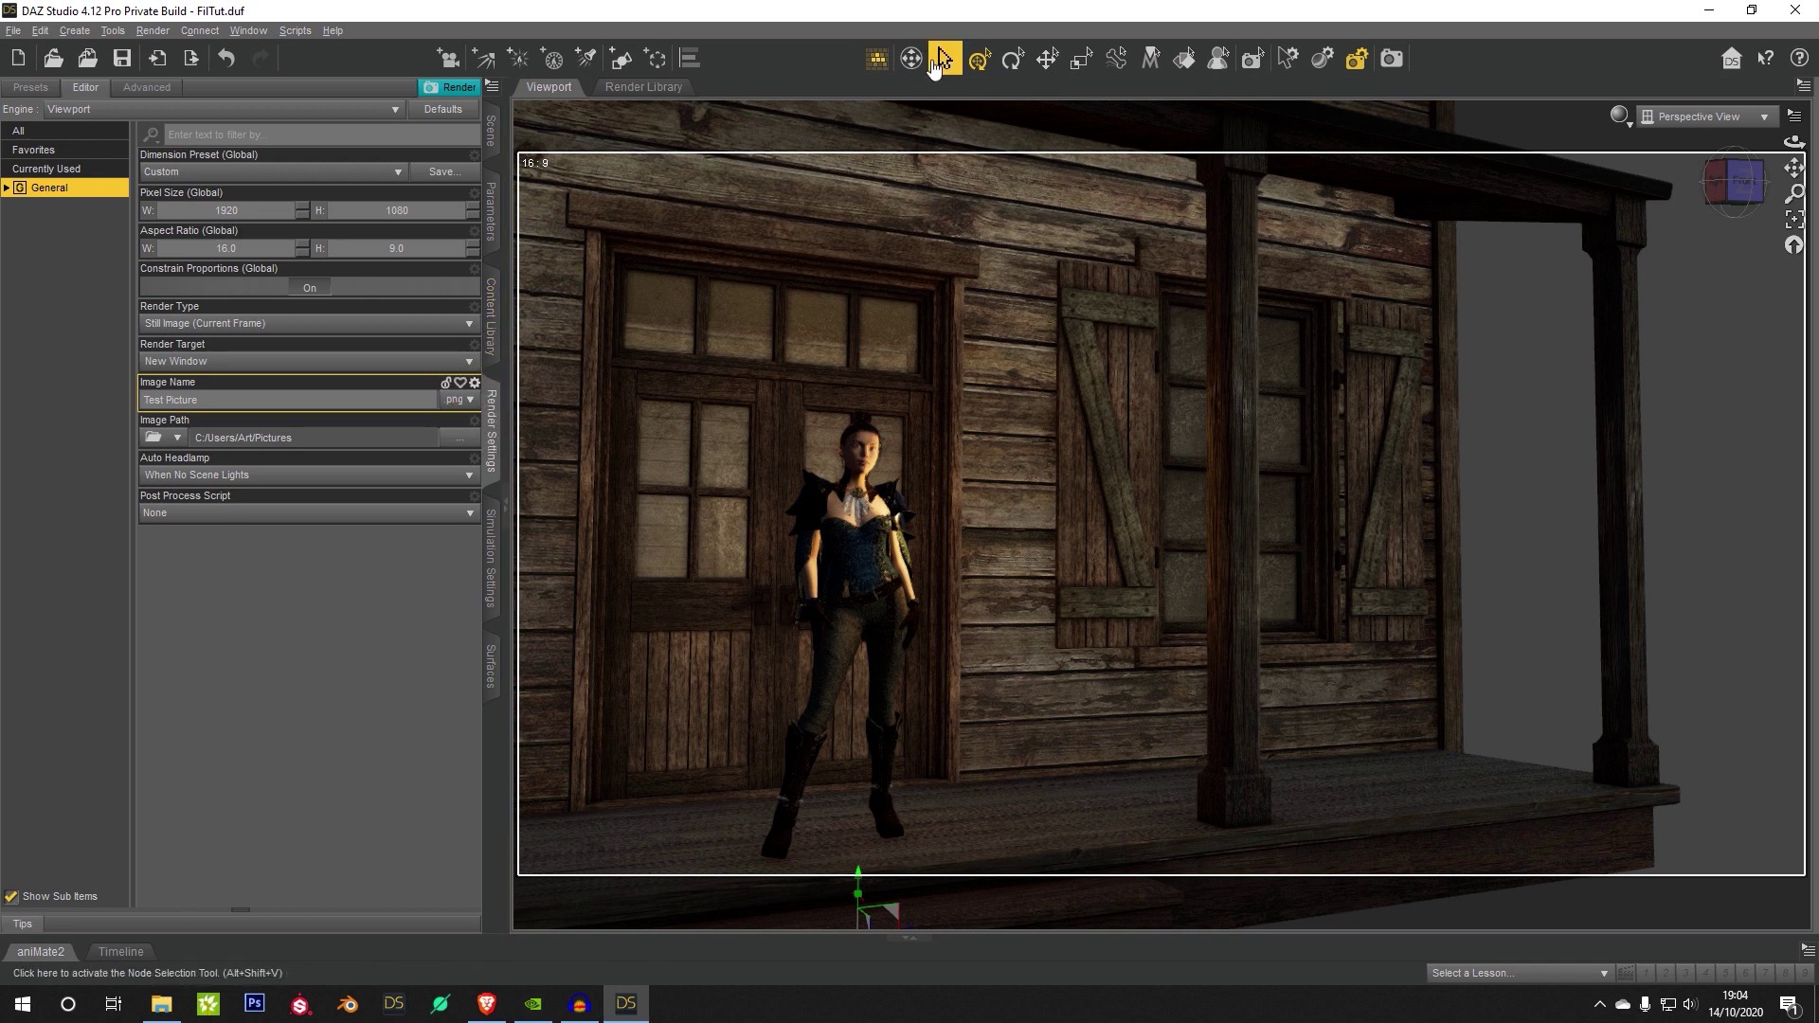